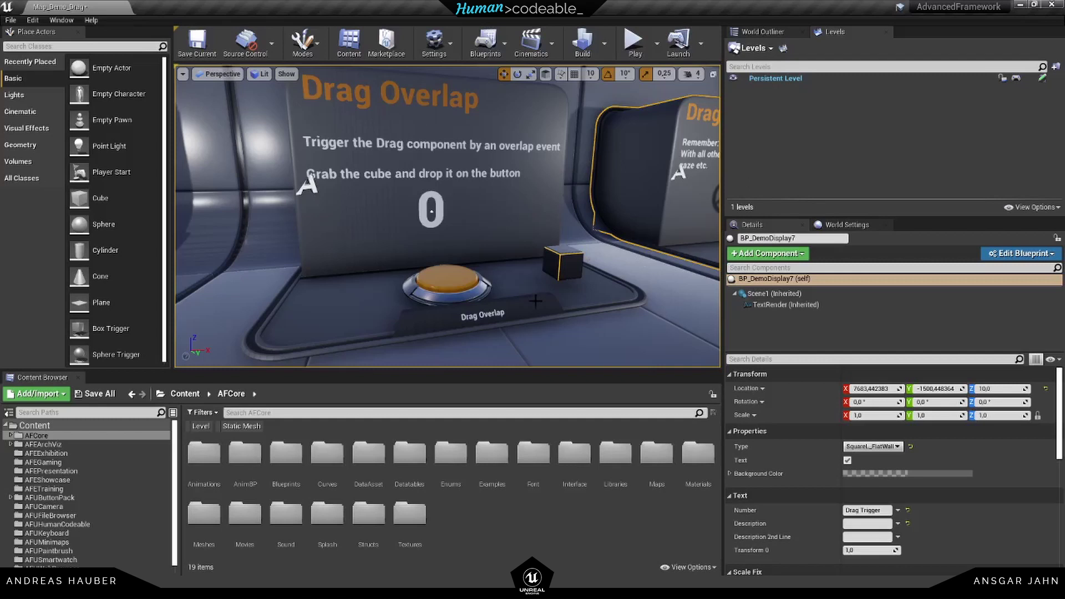
Select the orange trigger button on the Drag Overlap display and draw the debug line of its Comp_Drag component
click(436, 276)
right_drag(436, 276, 422, 294)
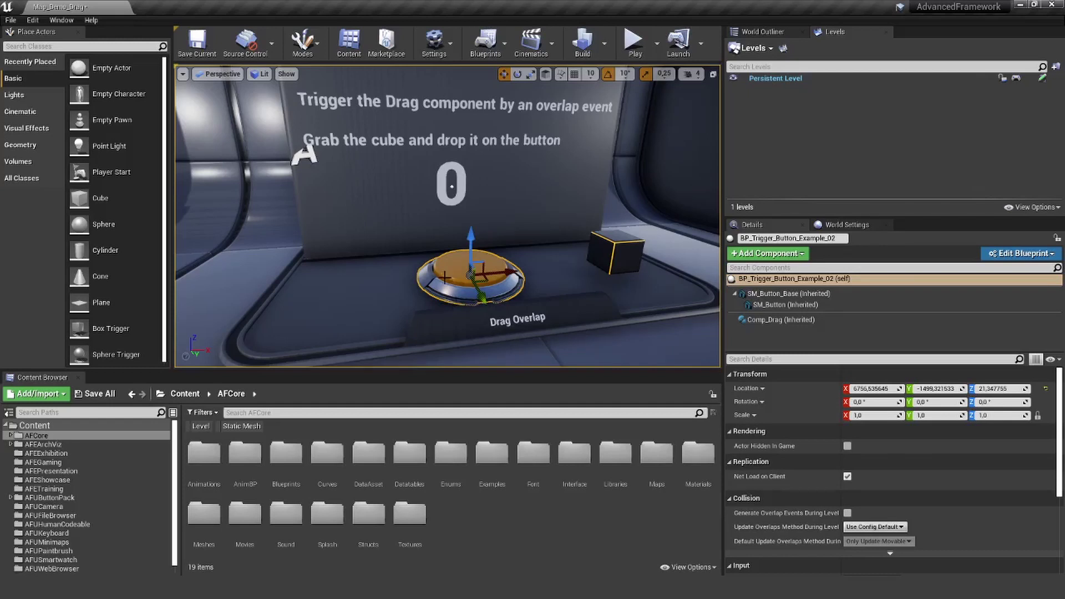
scroll(444, 288, up, 4)
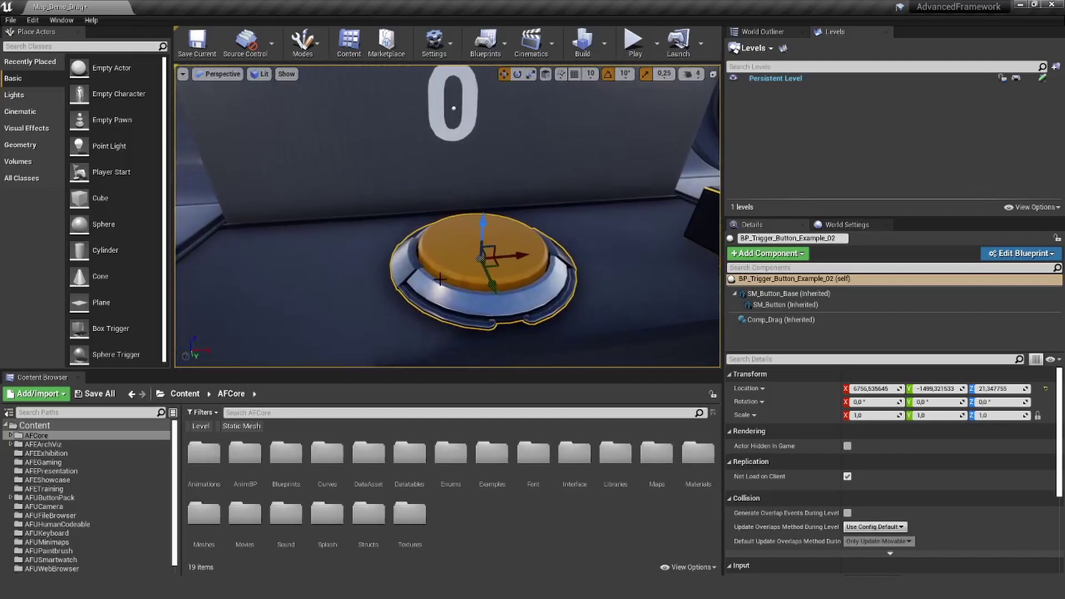
scroll(440, 279, down, 4)
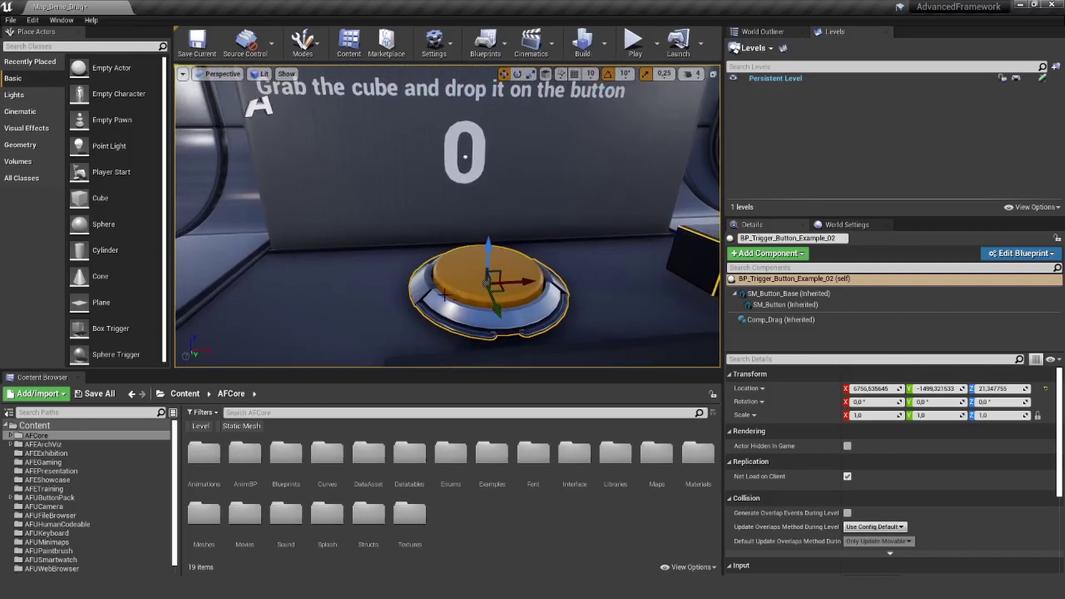
click(761, 322)
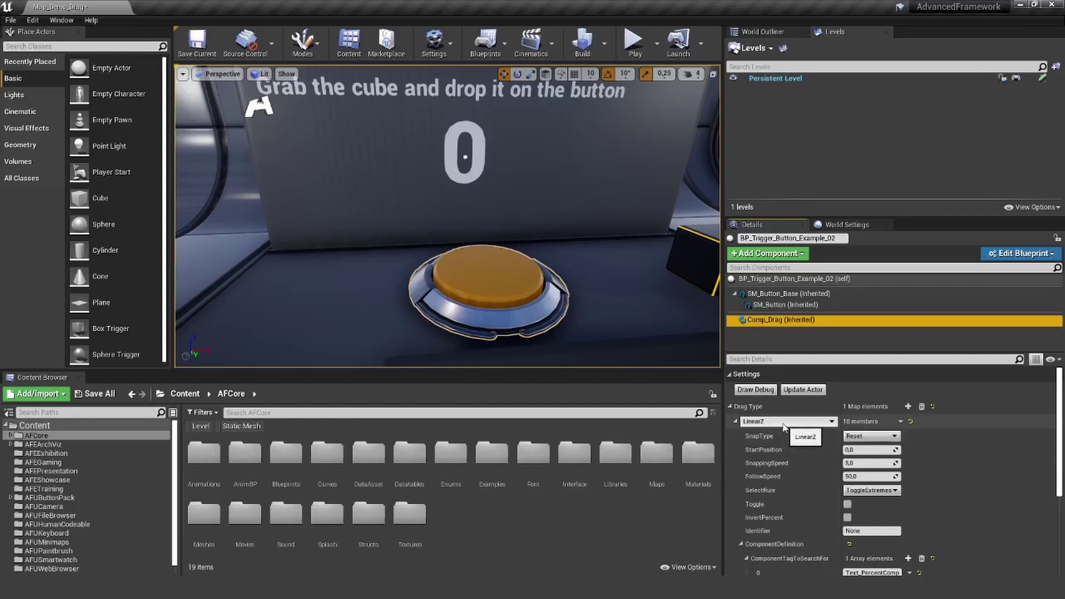
scroll(782, 424, down, 3)
scroll(790, 413, up, 3)
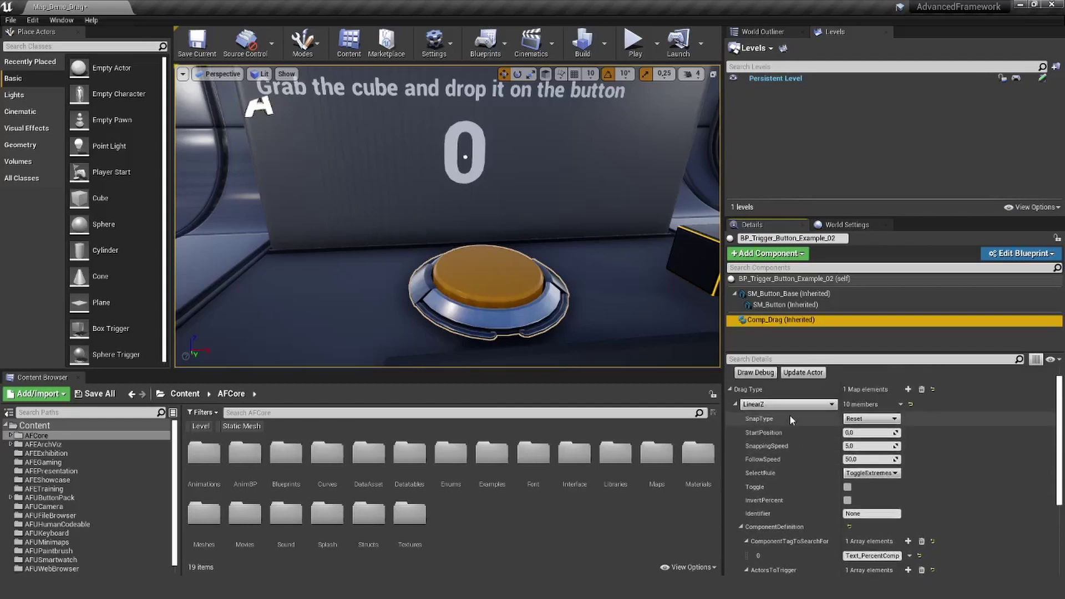
click(755, 389)
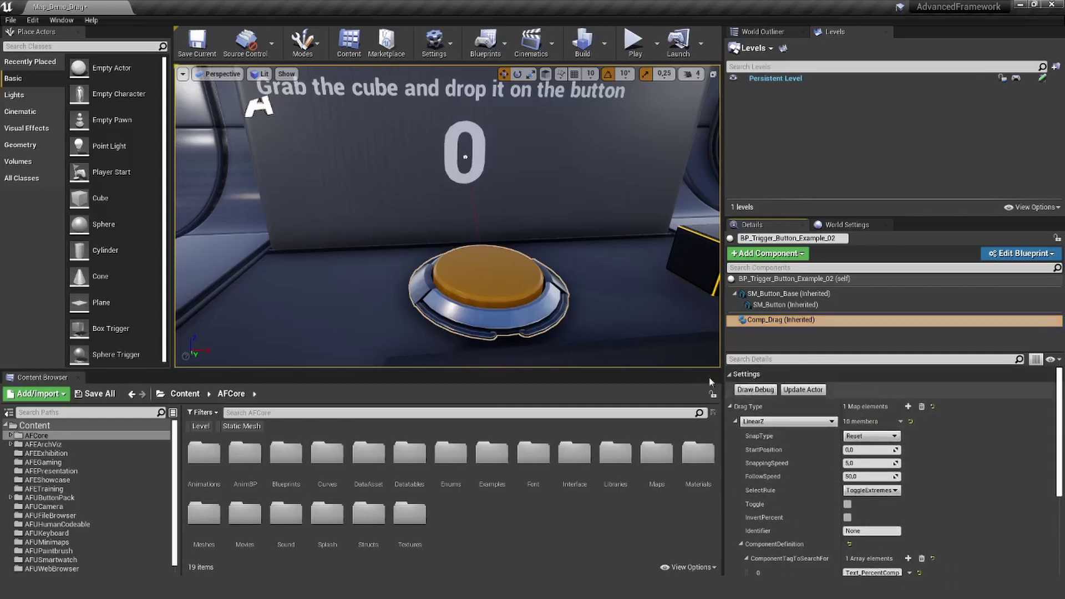
mouse_move(610, 300)
right_down()
mouse_move(521, 266)
mouse_move(483, 286)
right_up()
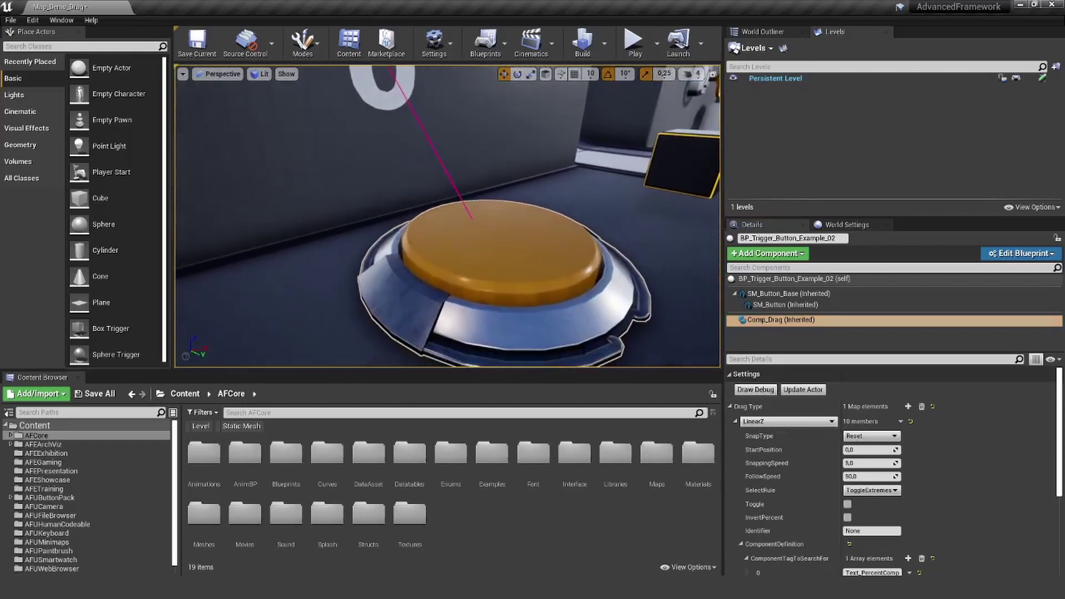
Update the actor and examine Comp_Drag's LinearZ settings, including the component tags, actors to trigger and section values
click(800, 390)
scroll(868, 448, down, 4)
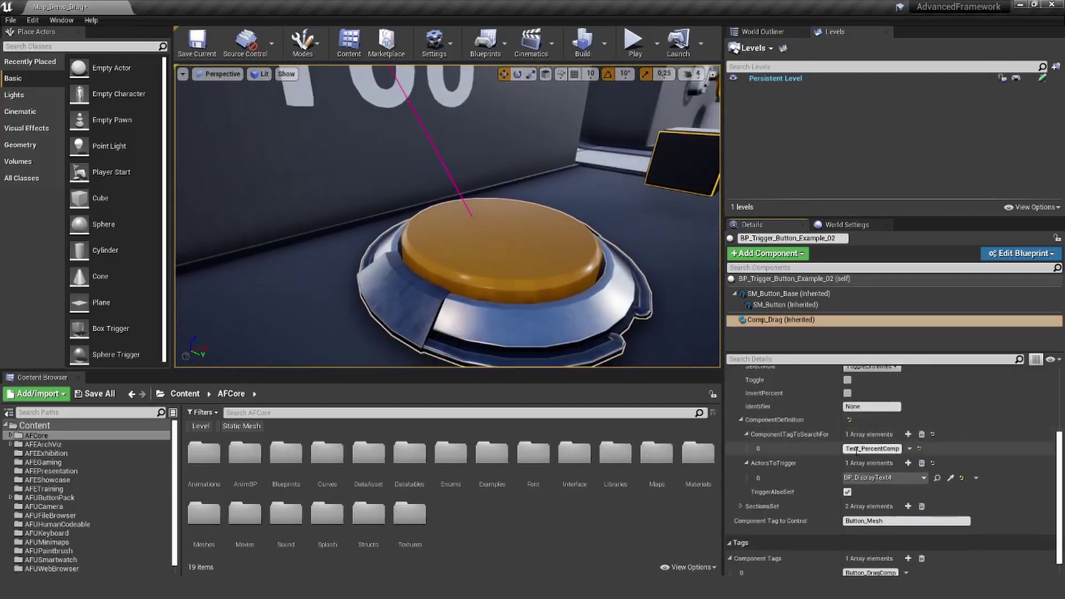
scroll(860, 421, up, 2)
scroll(888, 444, down, 5)
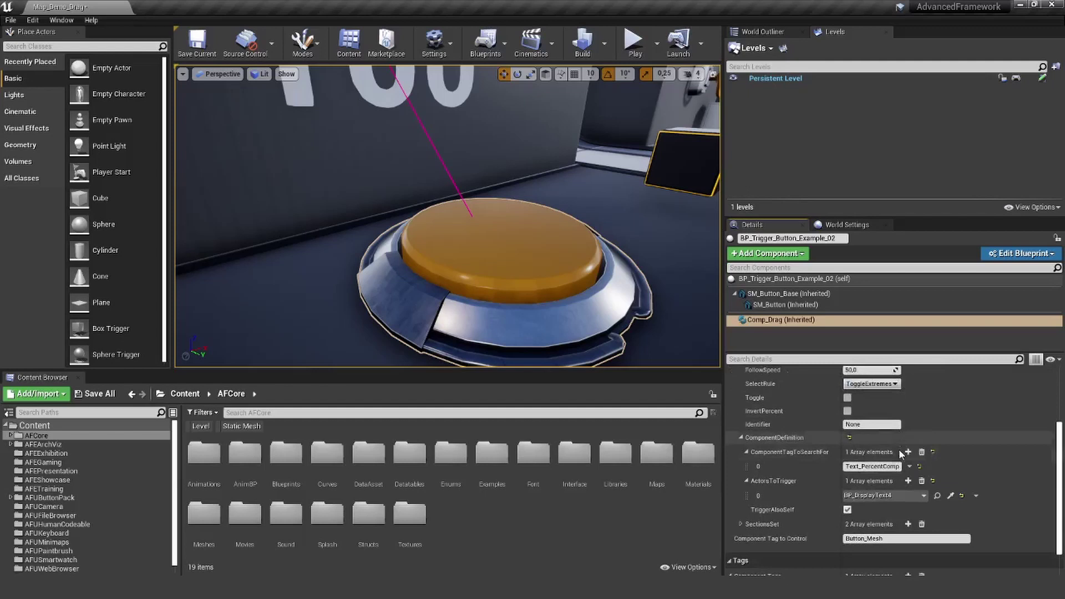
click(741, 496)
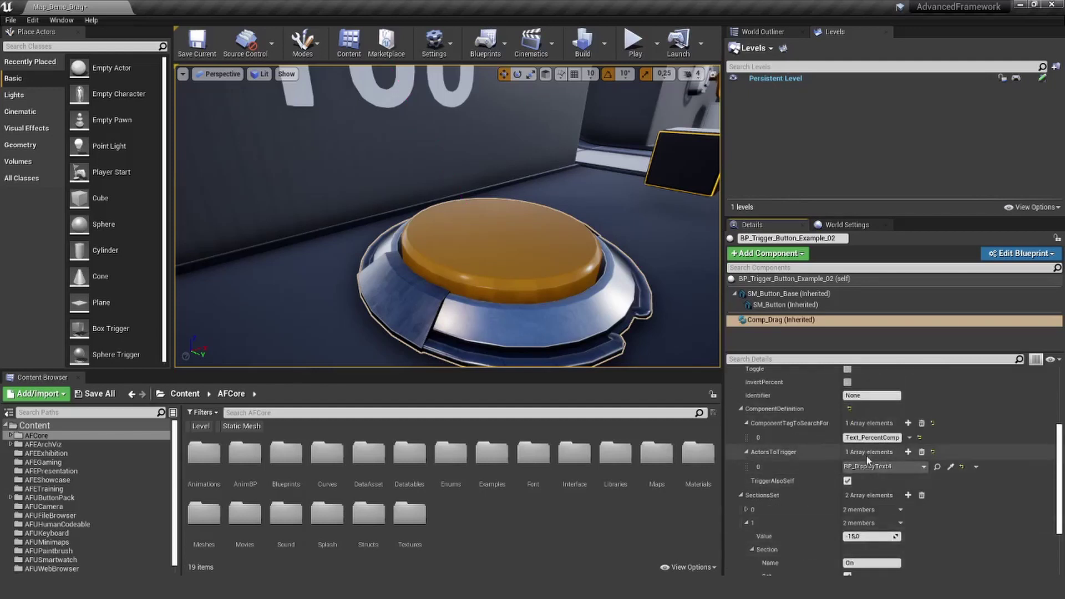
scroll(857, 458, up, 8)
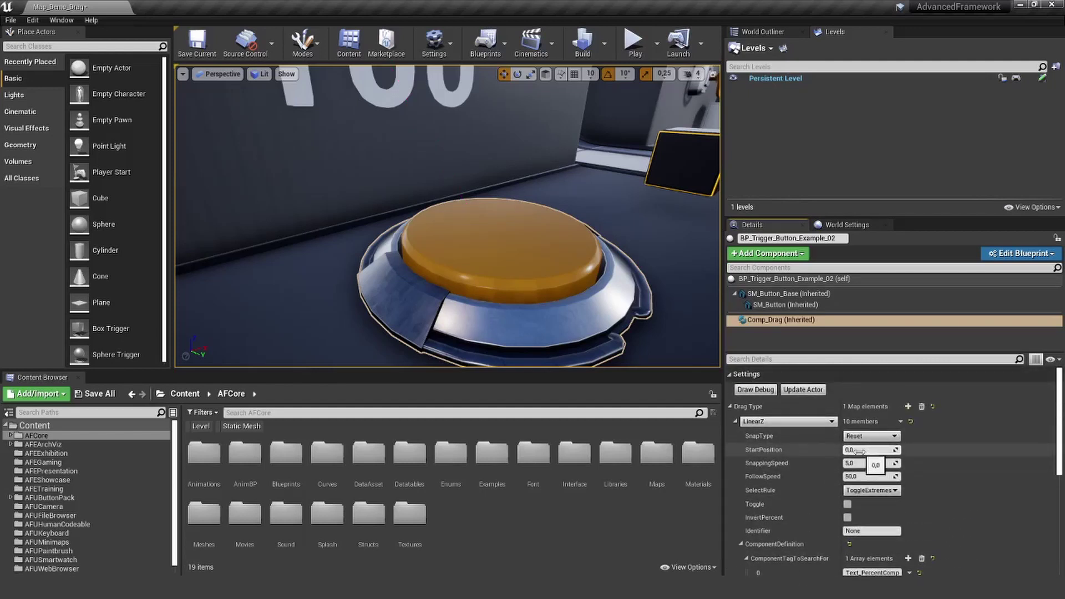
Set Comp_Drag's StartPosition to -15 and update the actor
click(860, 450)
text(-15)
key(Return)
click(799, 391)
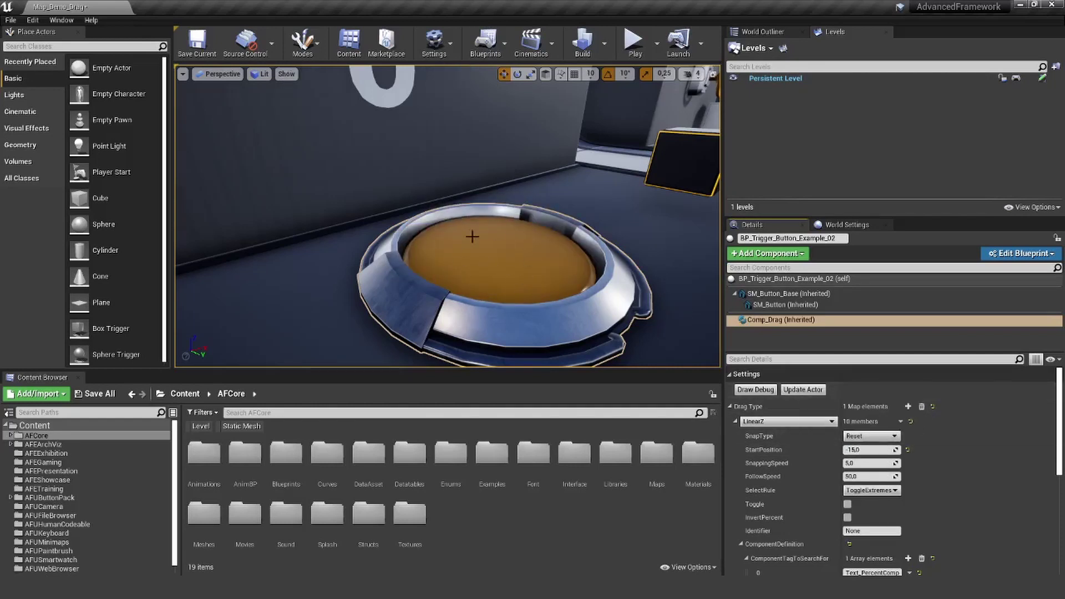
Reset Comp_Drag's StartPosition to its default, update the actor and collapse the Drag Type settings
click(907, 450)
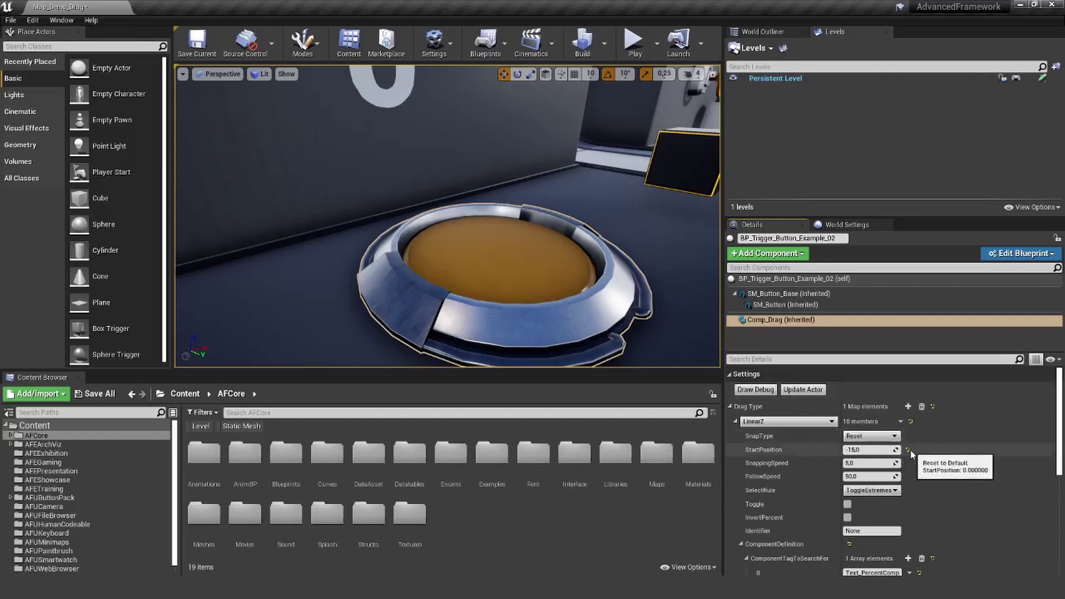
click(798, 391)
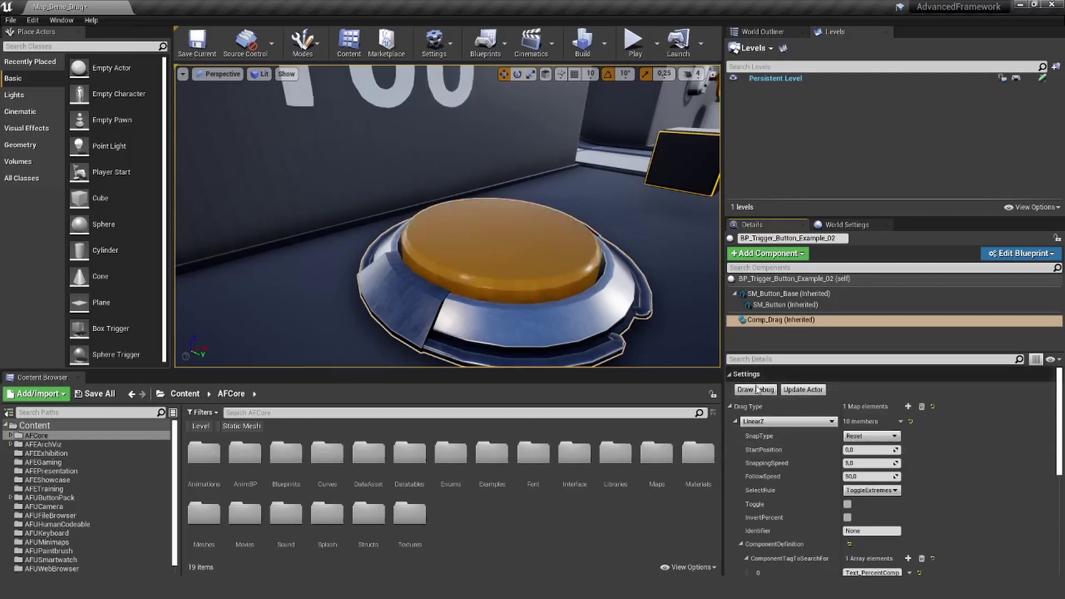
click(735, 421)
click(730, 407)
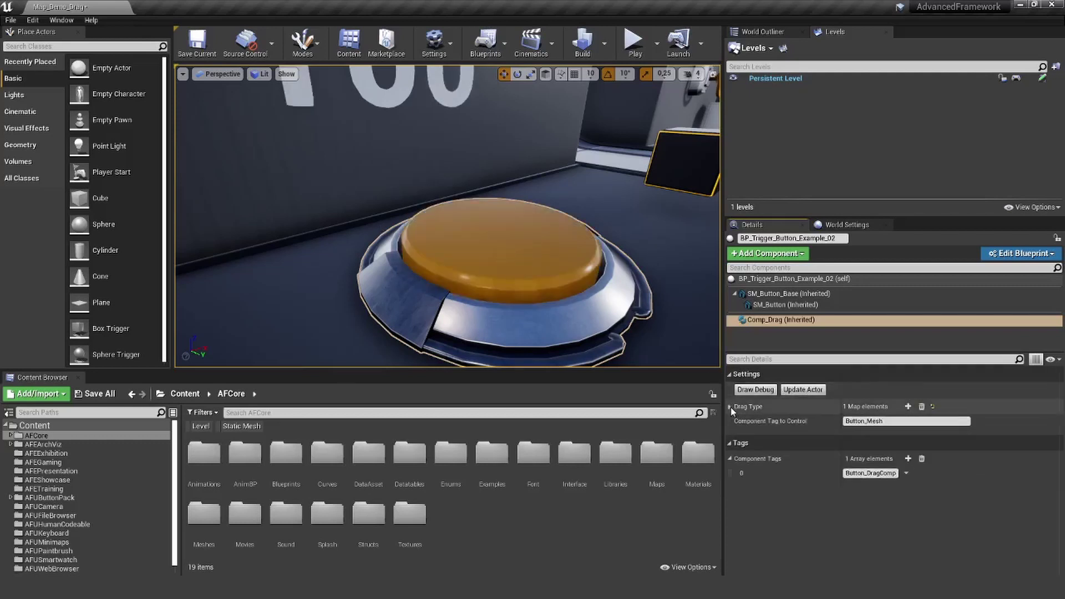
Inspect the trigger button's SM_Button_Base and SM_Button mesh components
click(764, 297)
key(f)
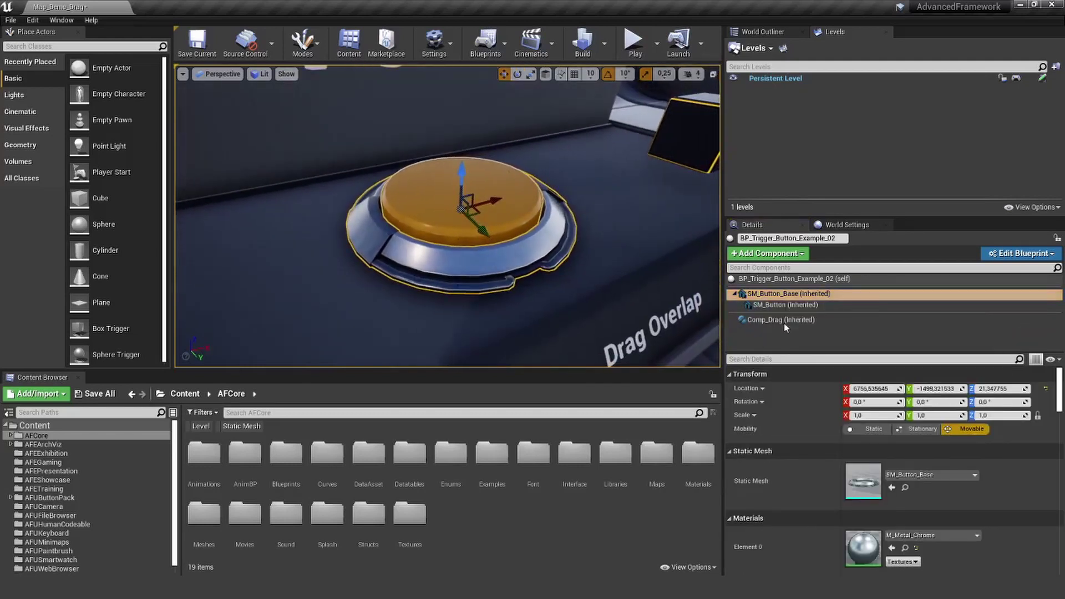
click(782, 305)
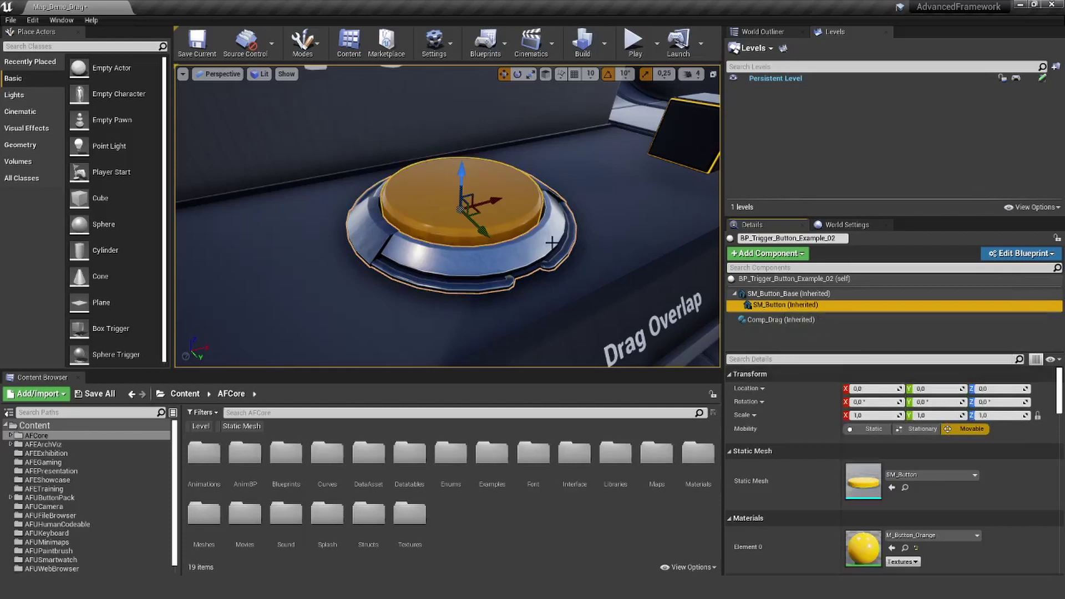
alt+drag(552, 243, 518, 278)
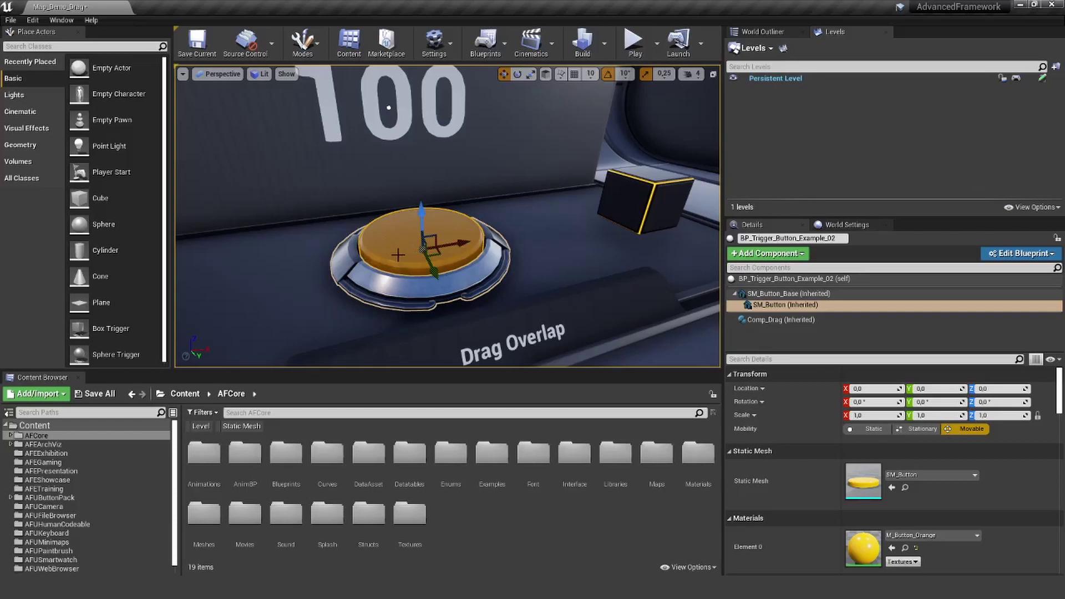
Raise the small cube beside the trigger button to a Z location of about 88
right_drag(404, 254, 480, 242)
click(562, 221)
right_drag(562, 221, 557, 205)
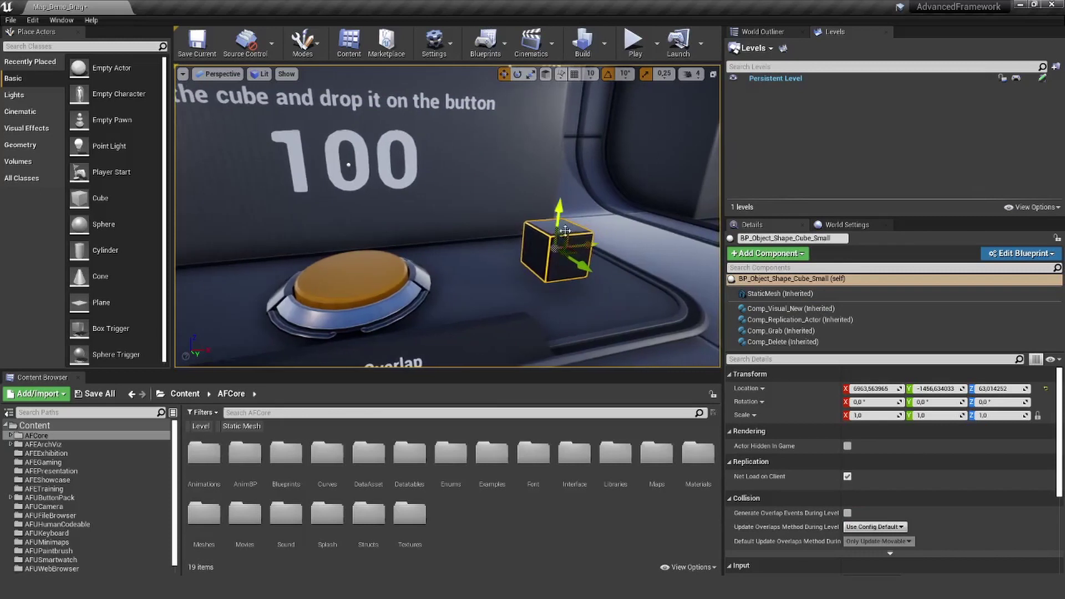
drag(561, 212, 562, 188)
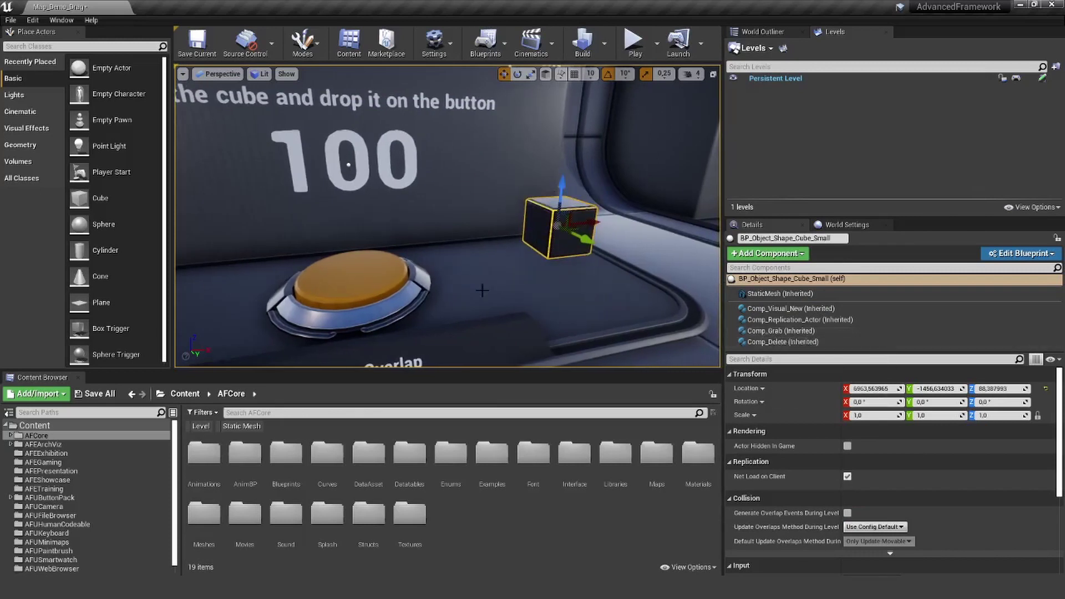
right_drag(469, 250, 420, 250)
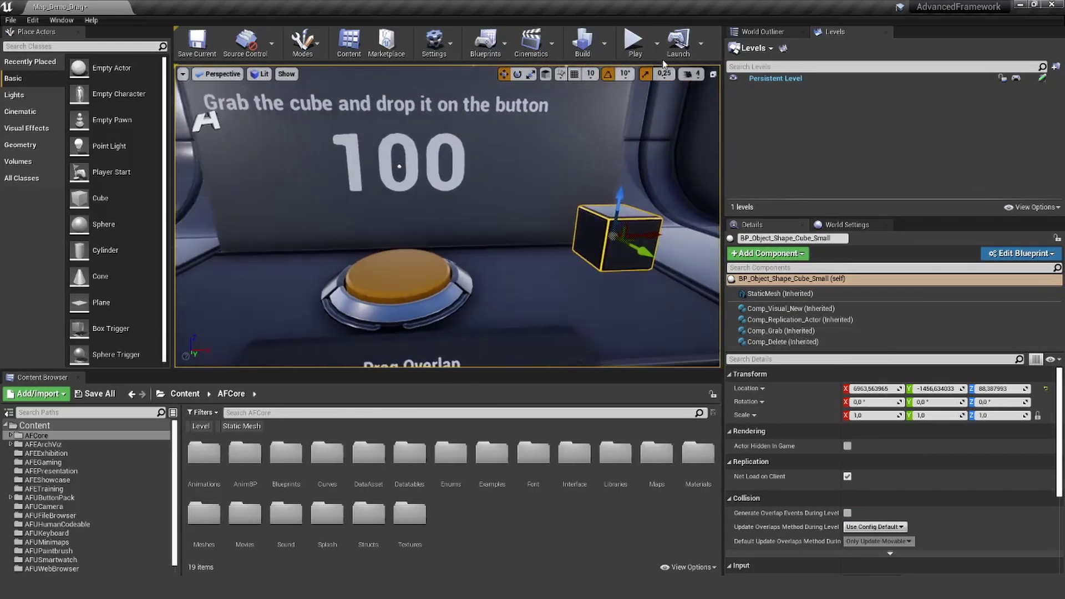
Play the level in the editor to test the scene, and end the play session
click(634, 43)
key(alt+p)
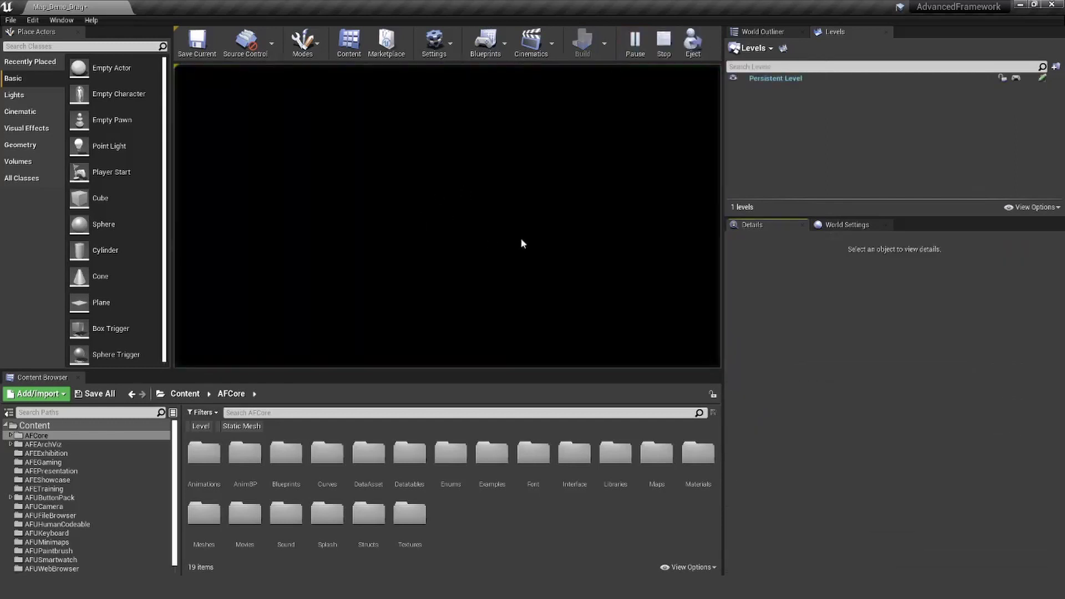
drag(447, 216, 448, 216)
key(Escape)
Add a Comp Overlap Drag component to the trigger button actor, keeping its default name
click(433, 277)
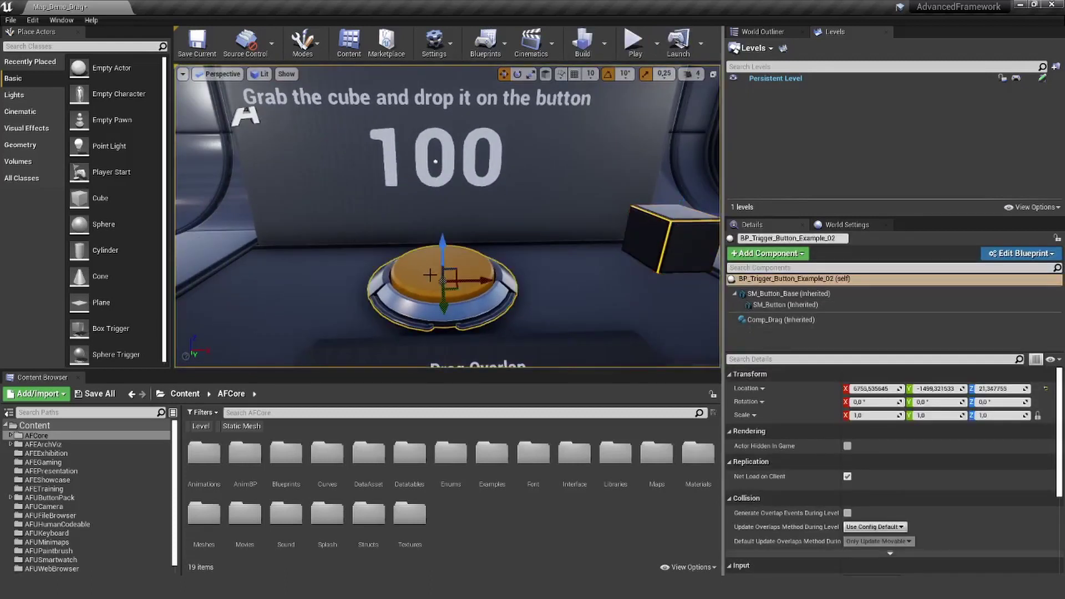
click(767, 281)
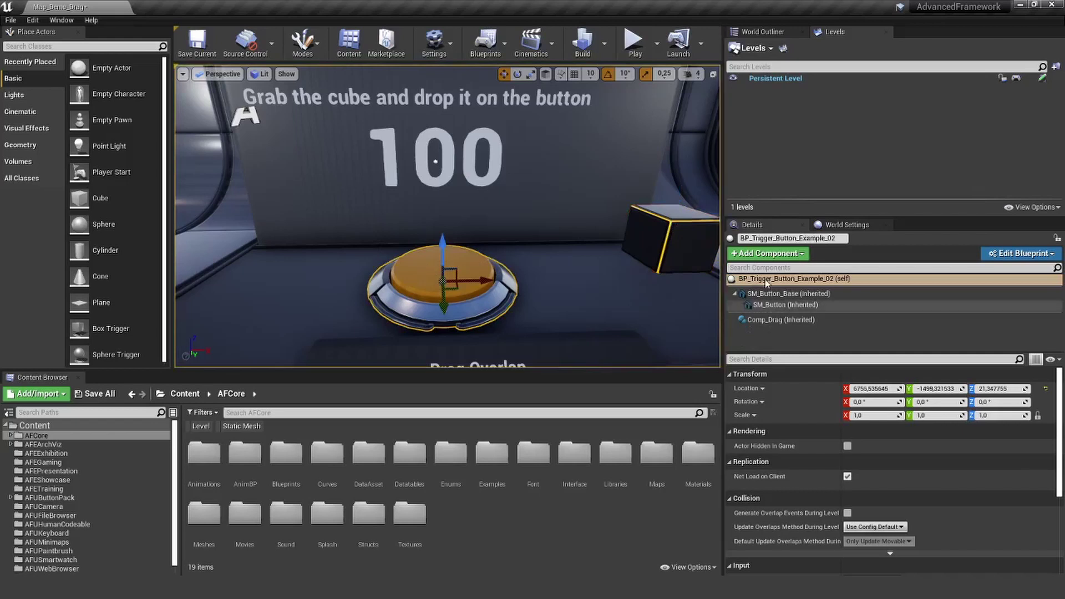
click(776, 254)
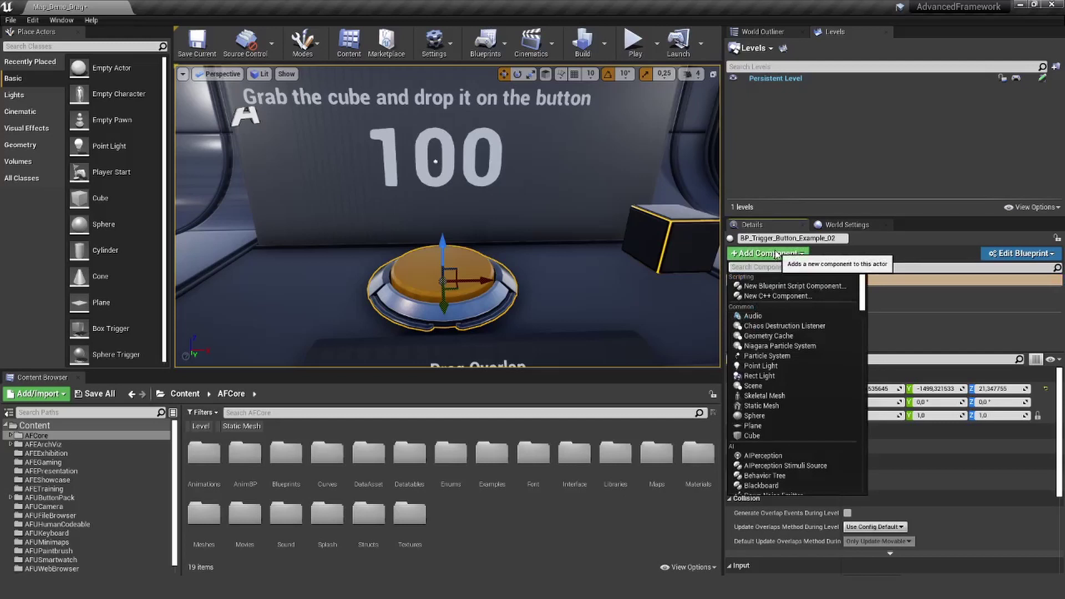
text(over)
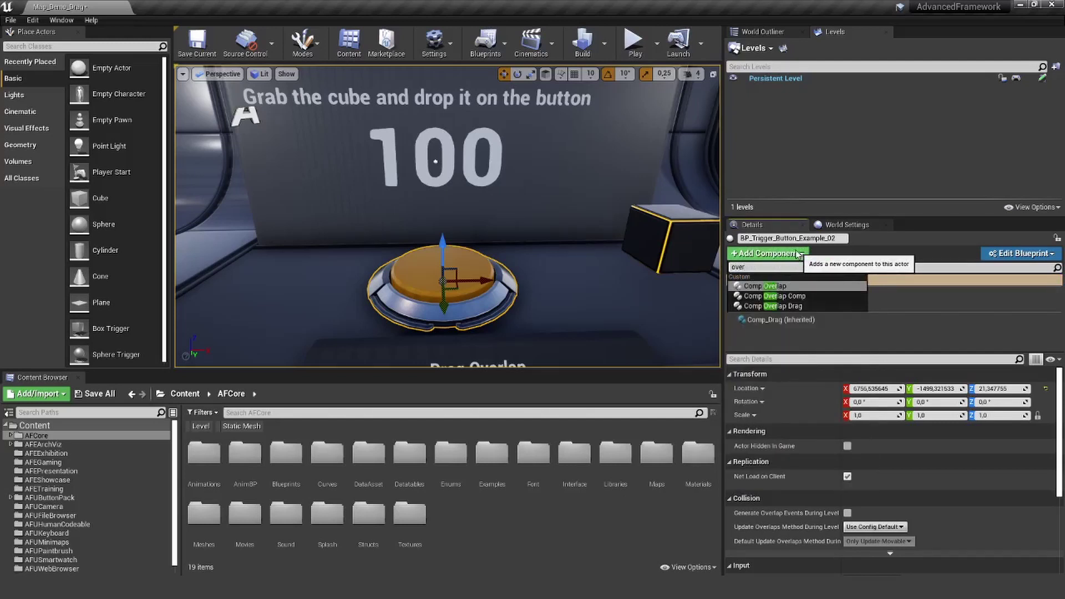
click(788, 305)
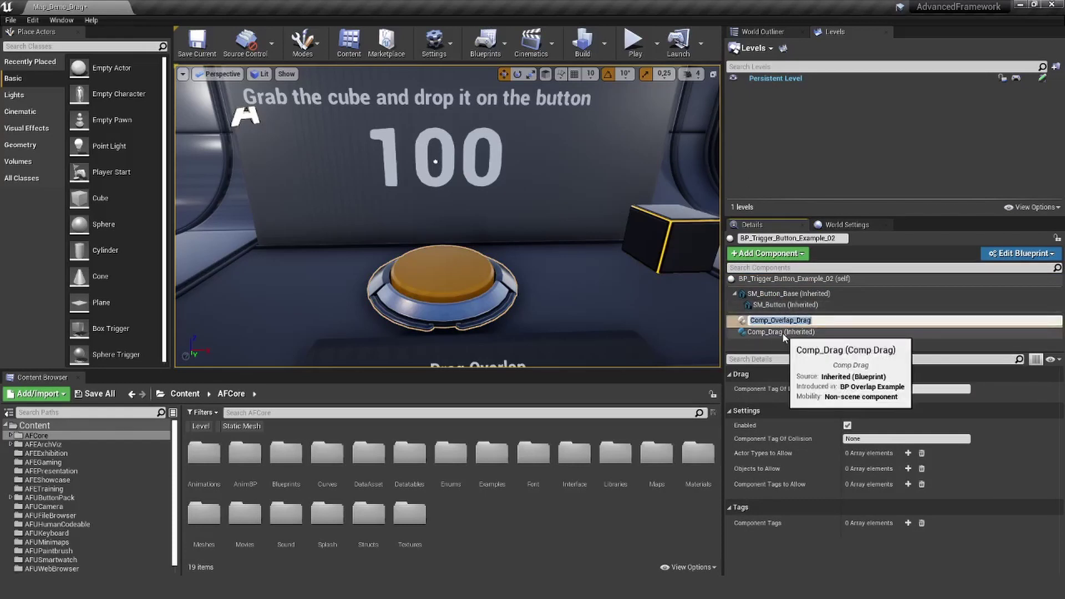
click(779, 322)
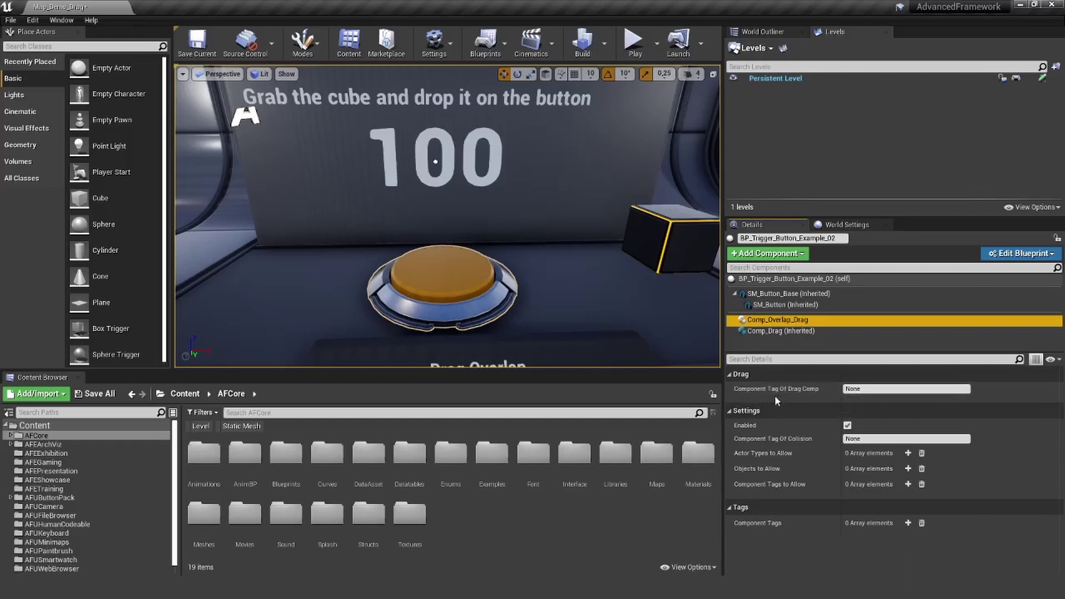
Copy Comp_Drag's component tag Button_DragComp into Comp_Overlap_Drag's Component Tag Of Drag Comp
mouse_move(807, 393)
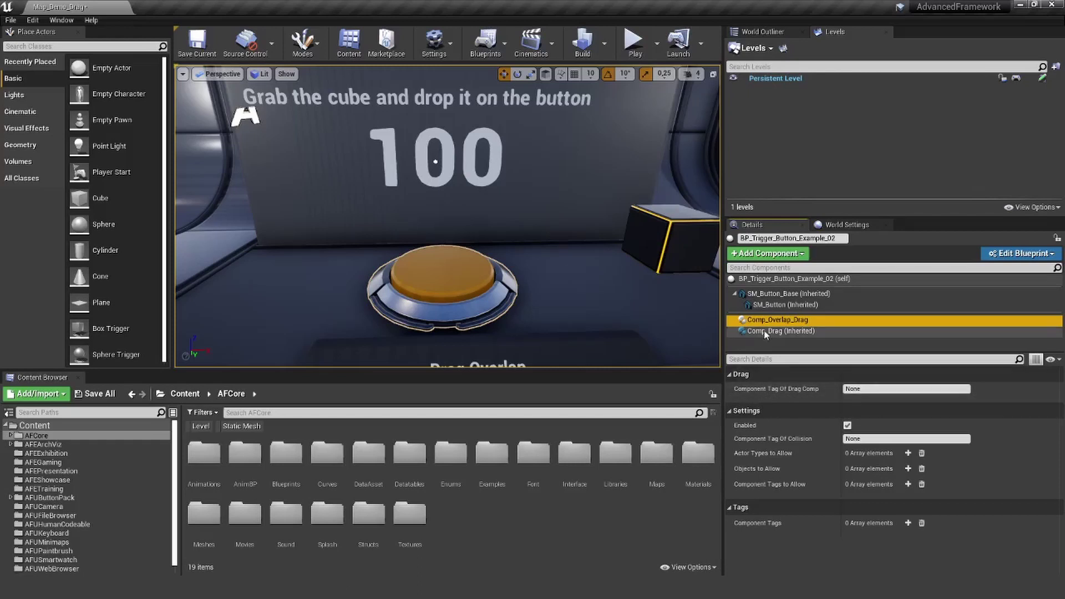
click(784, 331)
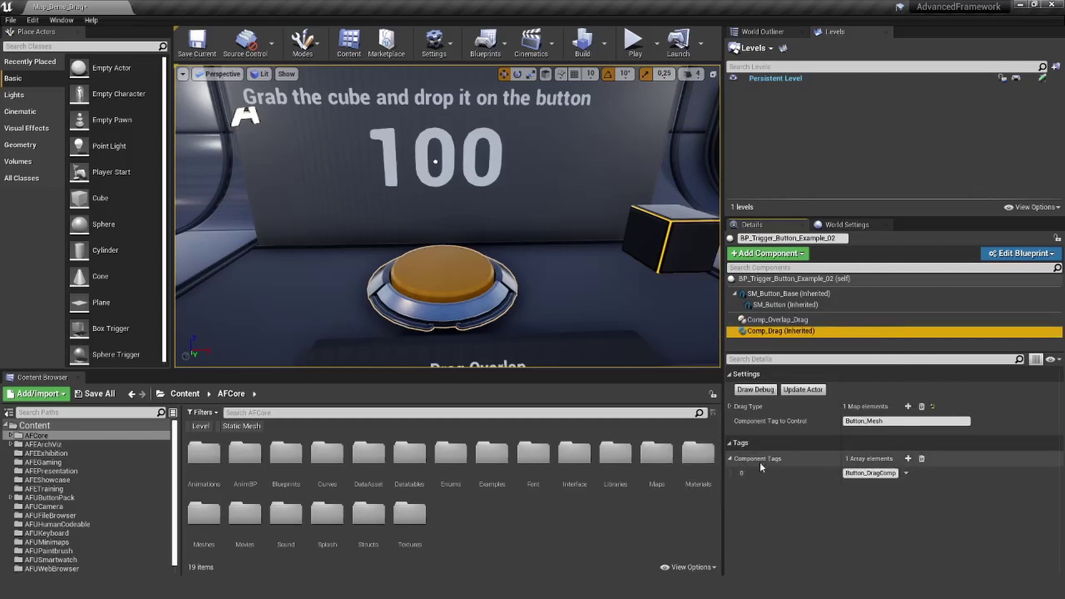
mouse_move(765, 465)
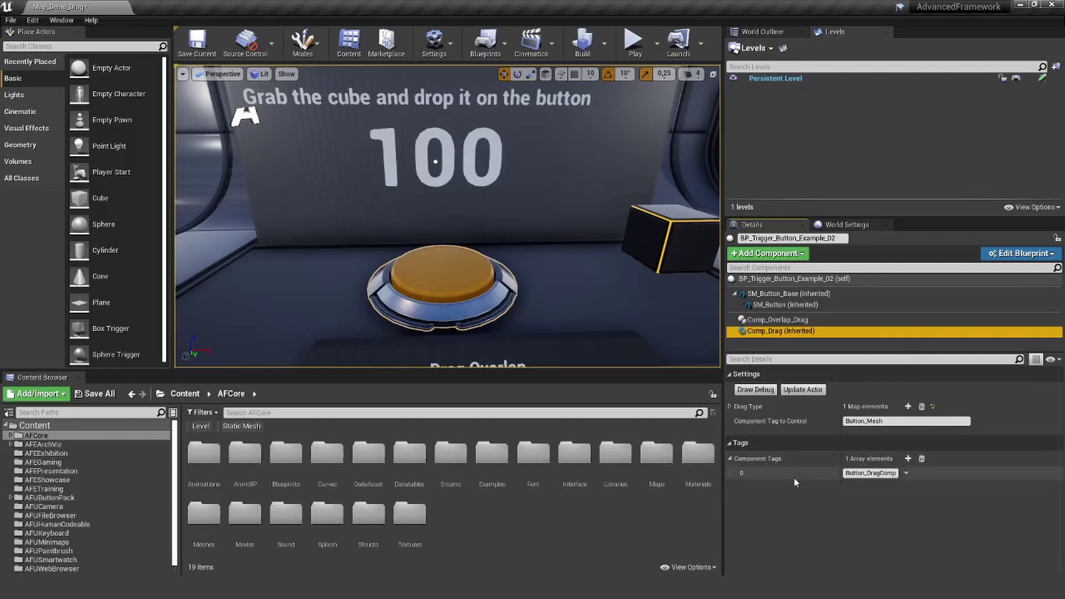
click(868, 473)
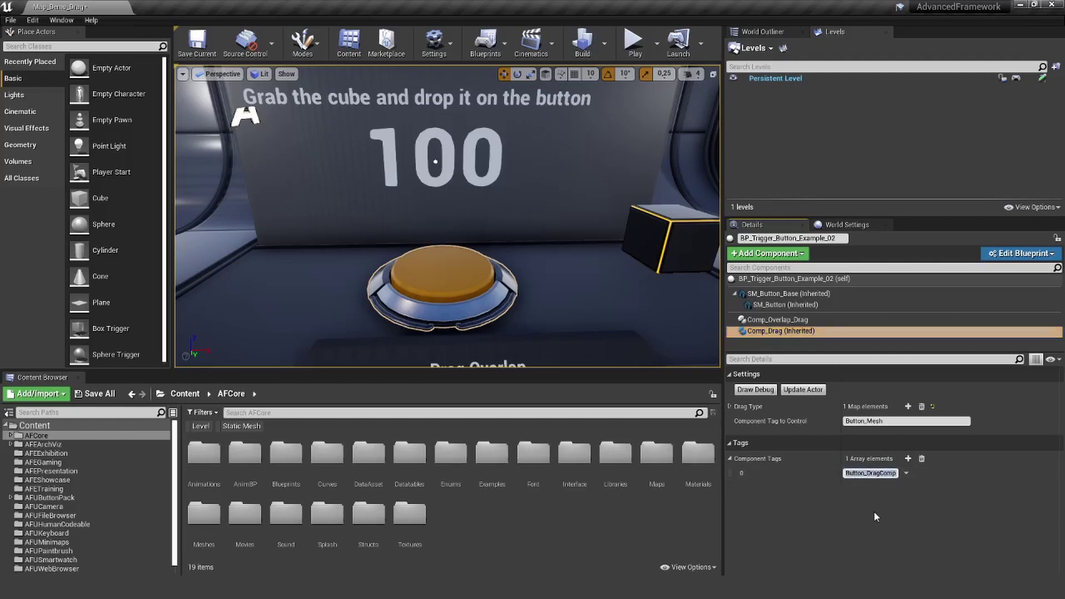
click(777, 320)
click(883, 388)
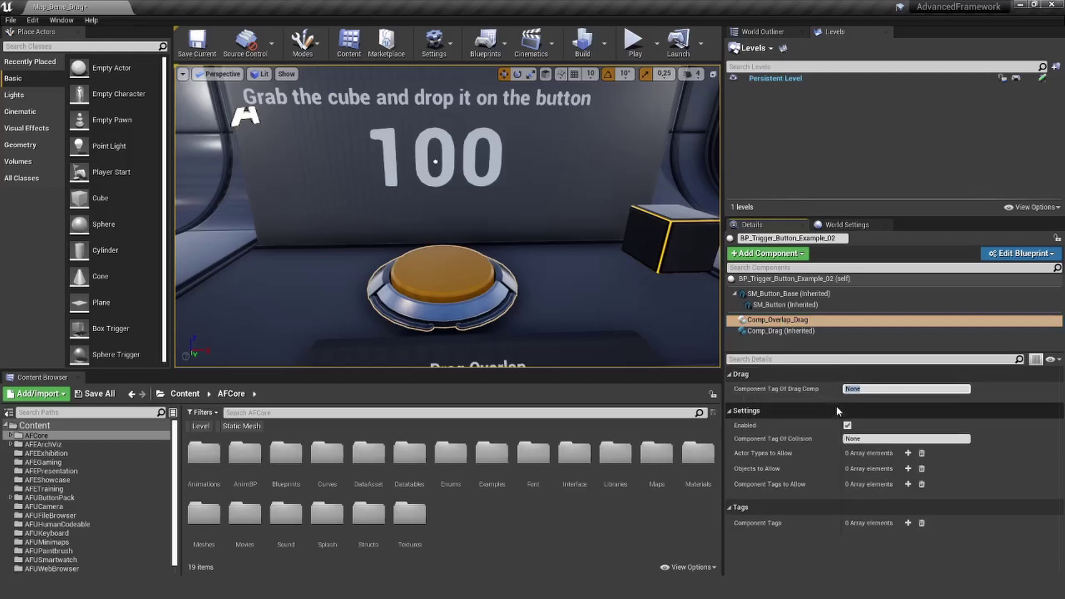
key(Return)
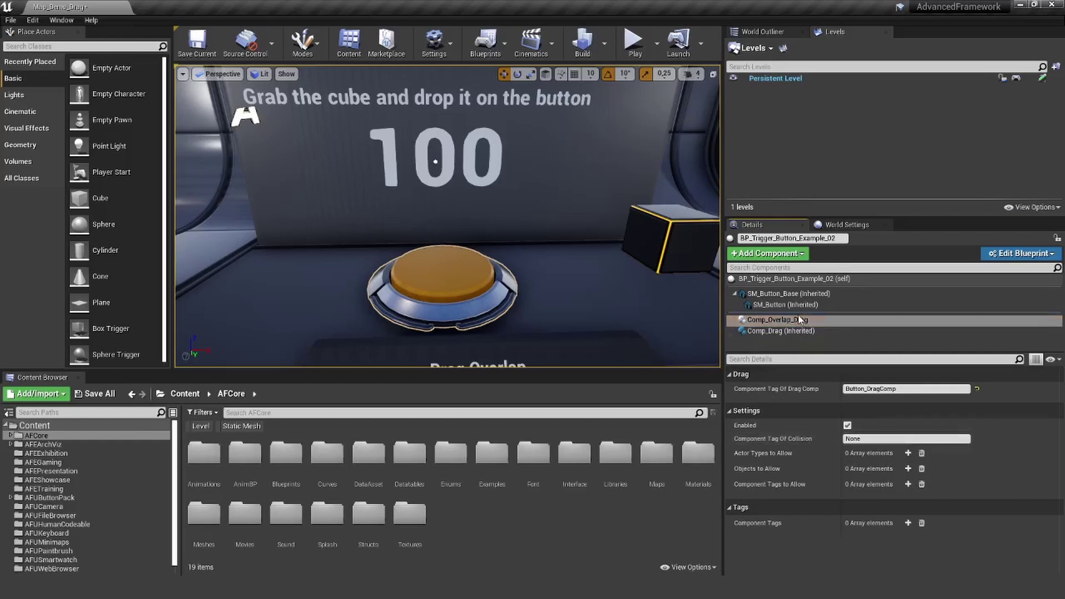
Examine the trigger button's base mesh SM_Button_Base and its pressable SM_Button mesh up close from several angles
click(787, 294)
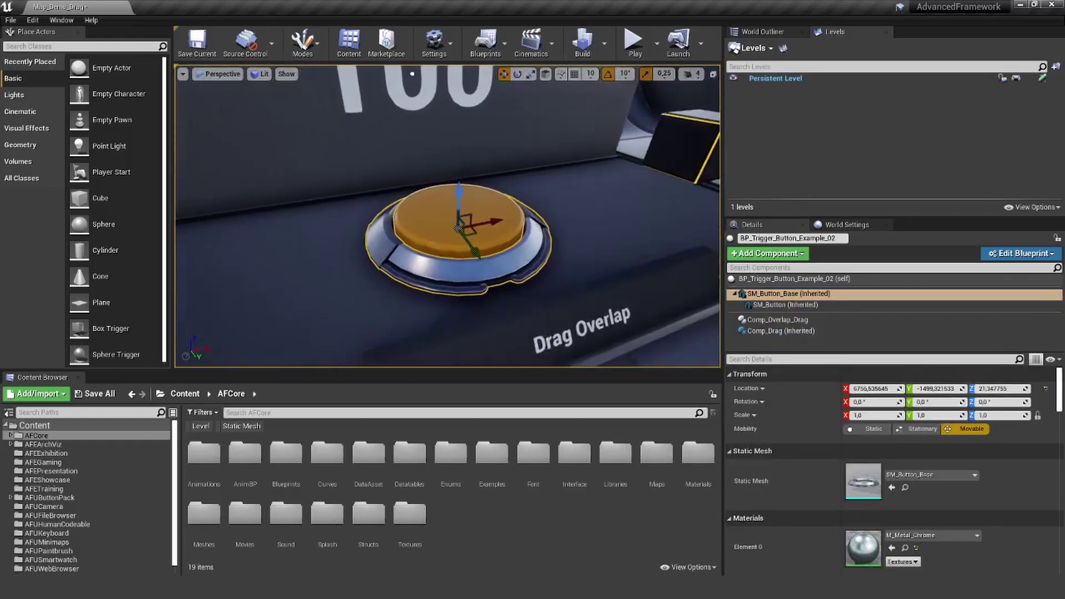
key(w)
right_drag(459, 222, 518, 182)
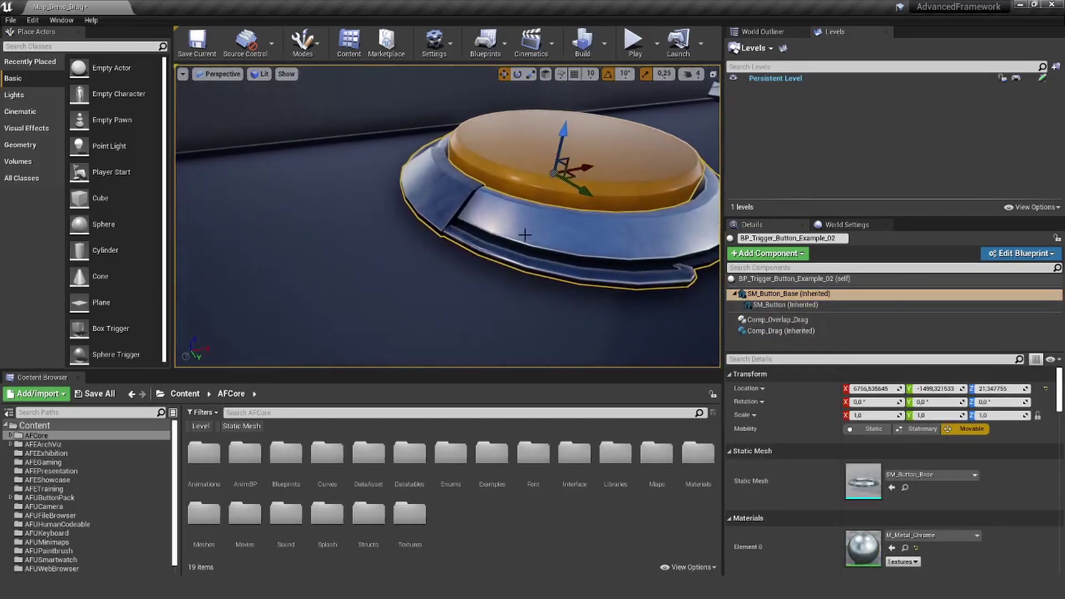
key(s)
right_drag(525, 235, 481, 244)
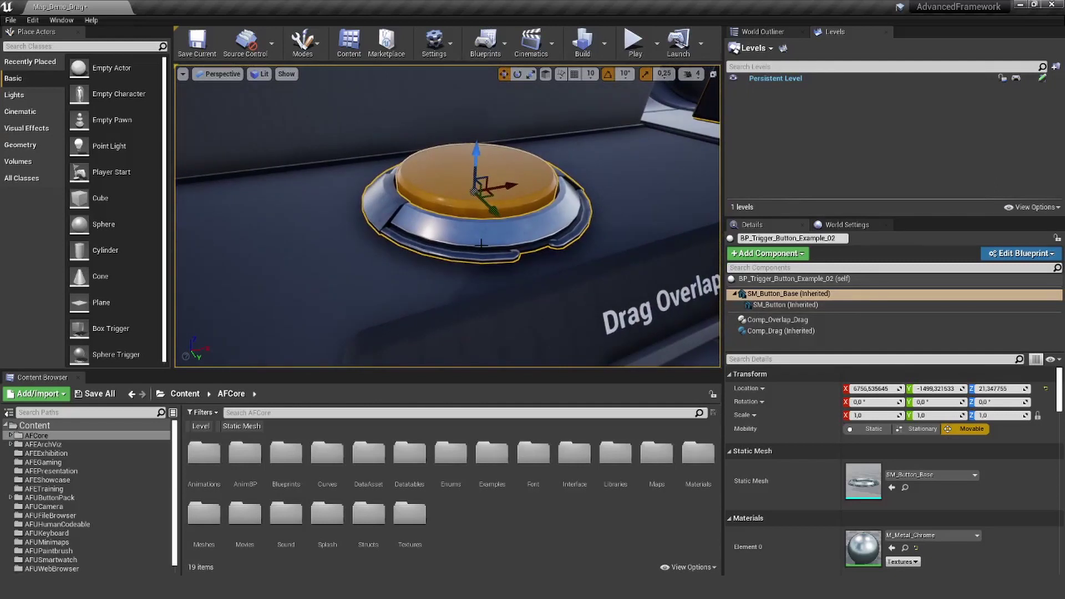
click(787, 305)
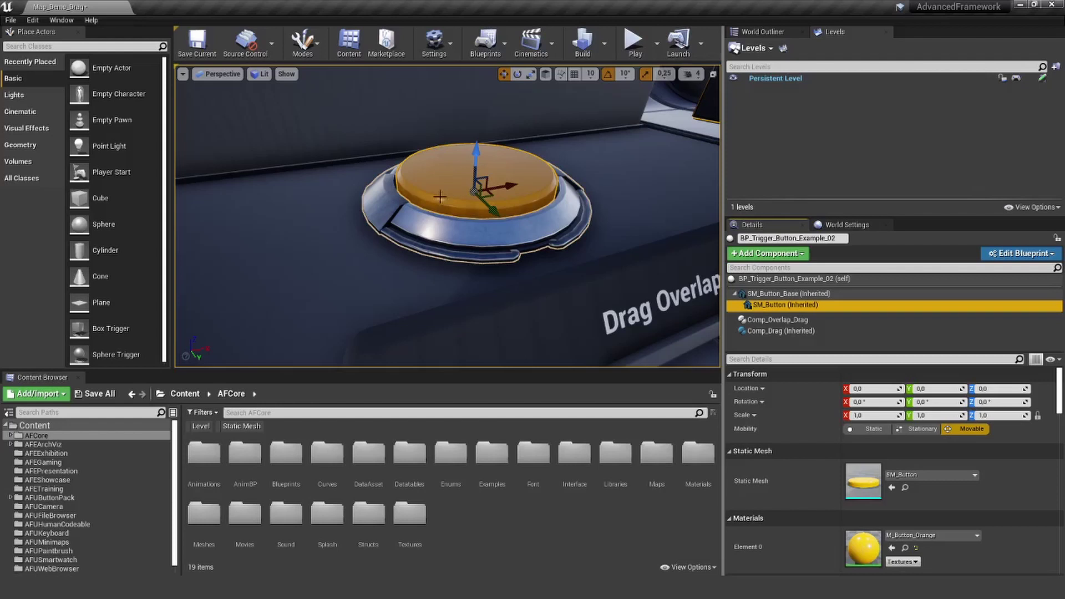
key(a)
right_drag(440, 196, 674, 133)
key(w)
key(e)
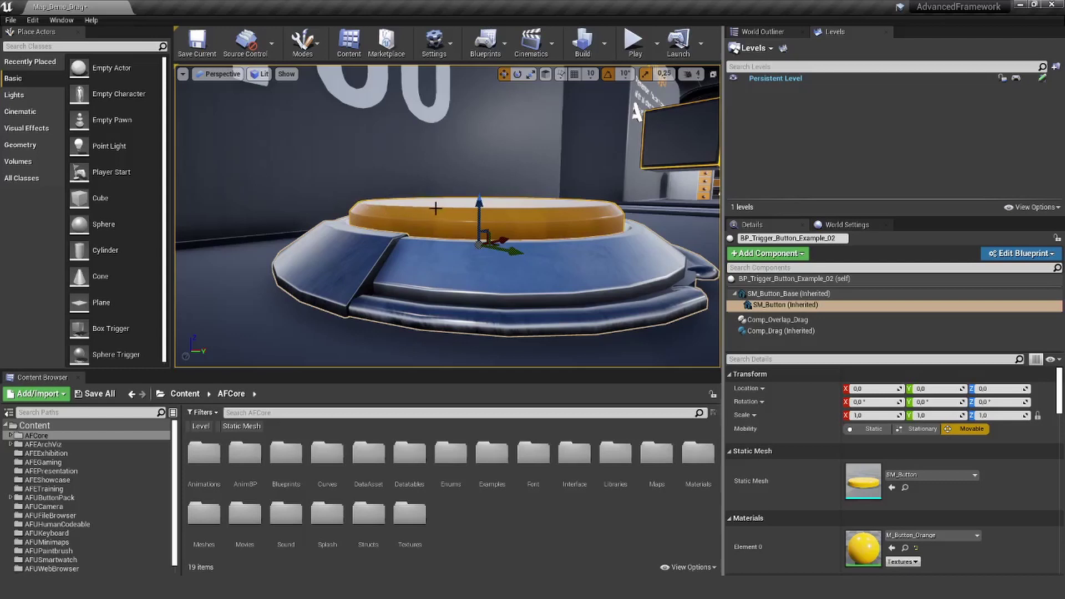
key(s)
right_drag(417, 218, 383, 239)
key(e)
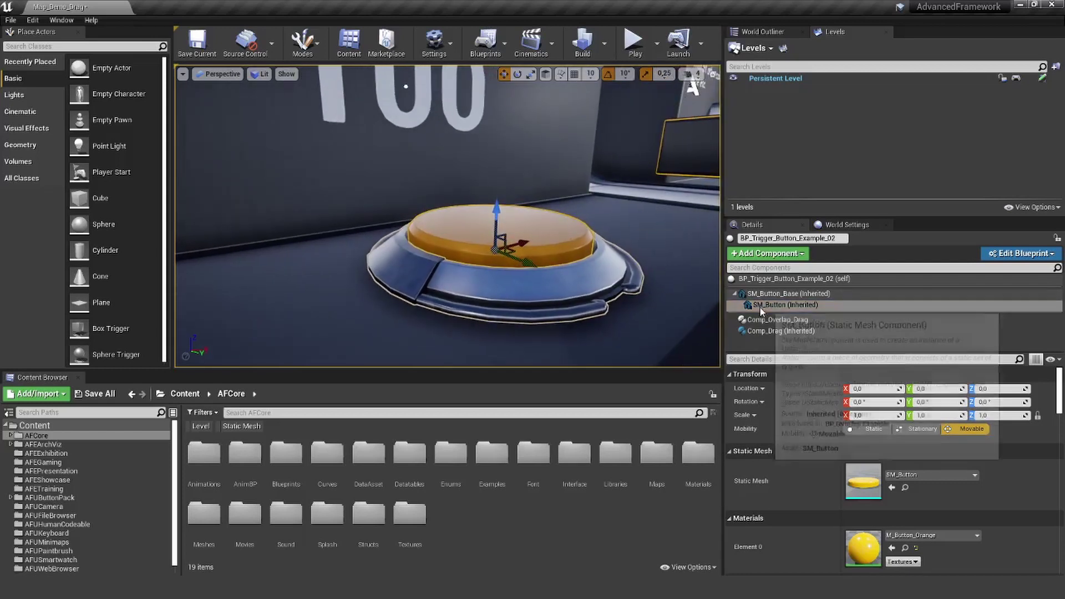
Copy SM_Button's component tag Button_Mesh into Comp_Overlap_Drag's Component Tag Of Collision
click(760, 306)
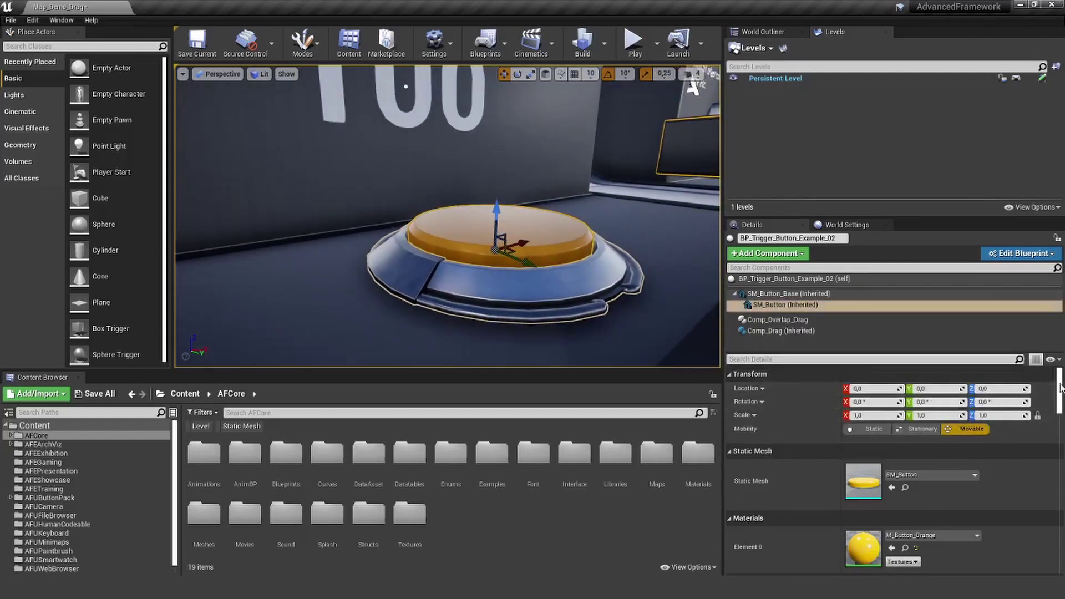
drag(1060, 383, 1060, 539)
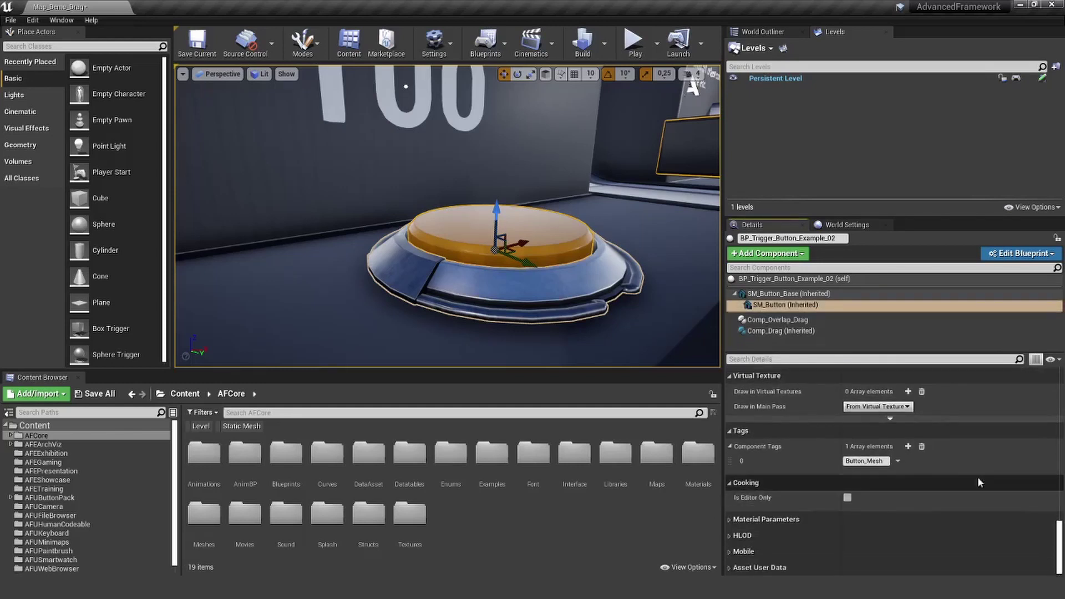
click(874, 462)
key(ctrl+c)
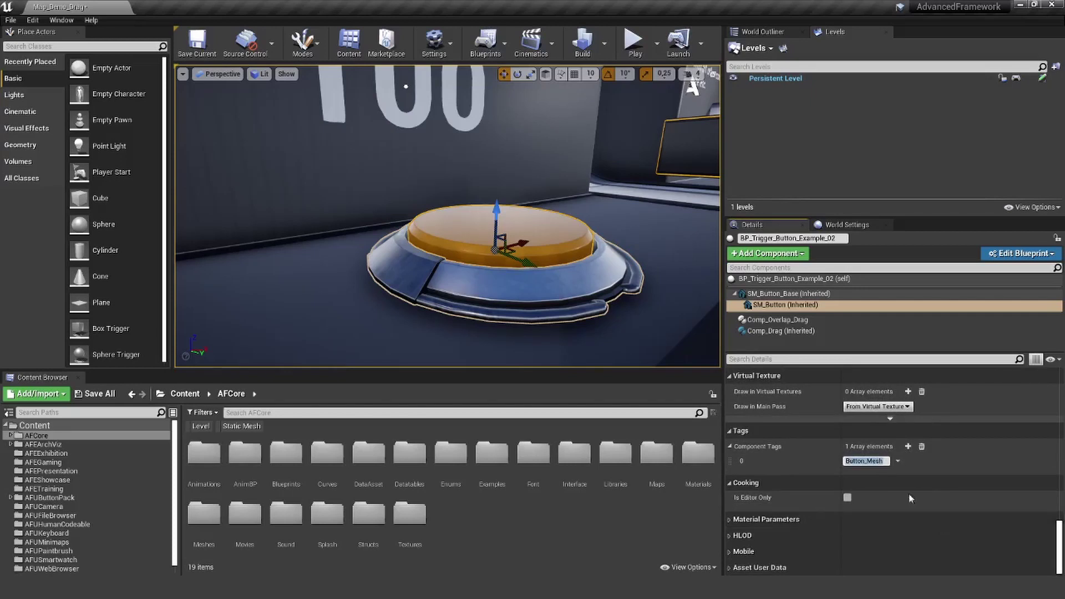
click(788, 319)
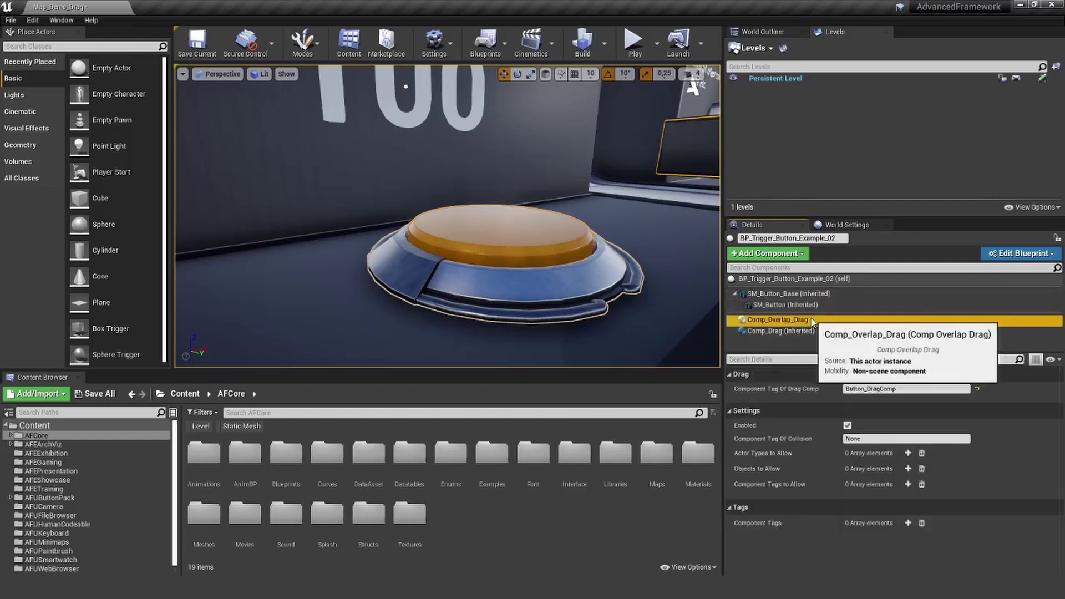
click(877, 440)
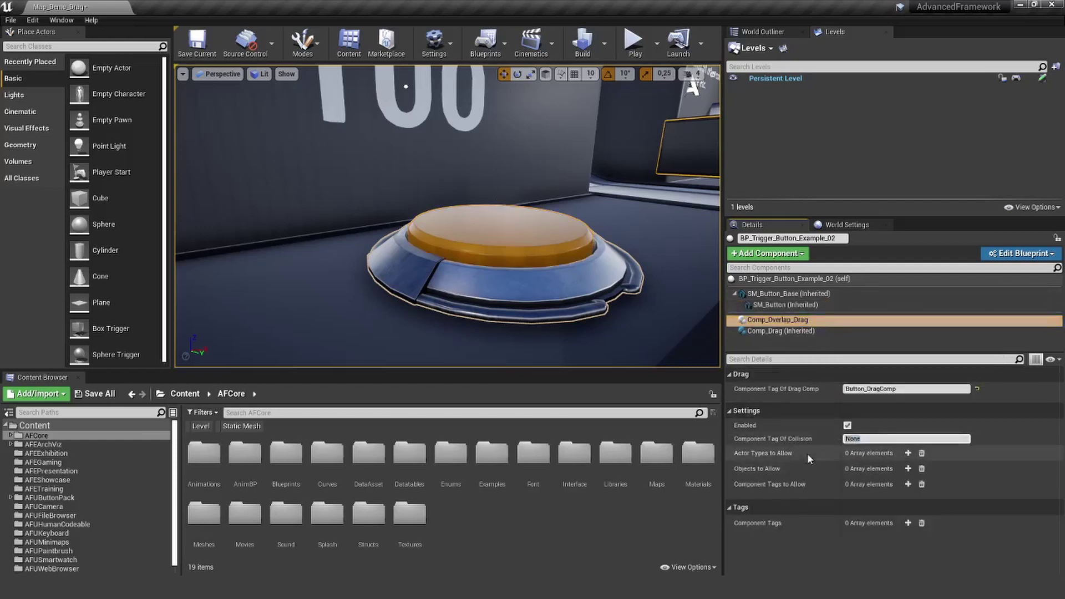
key(ctrl+v)
Review SM_Button's Generate Overlap Events setting and the collision responses of its collision preset
click(783, 304)
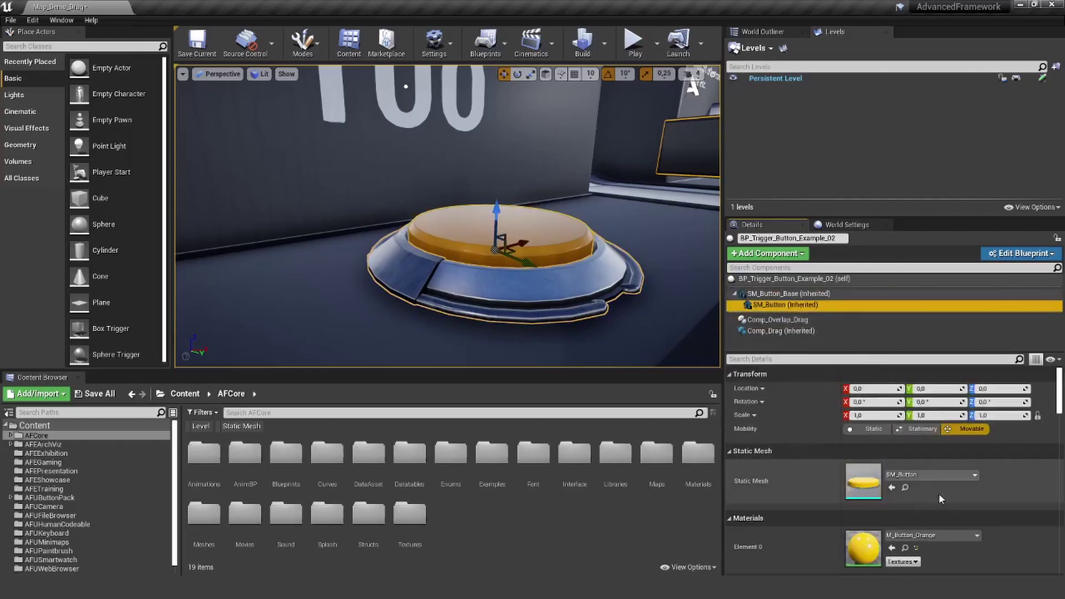
drag(1060, 391, 1059, 450)
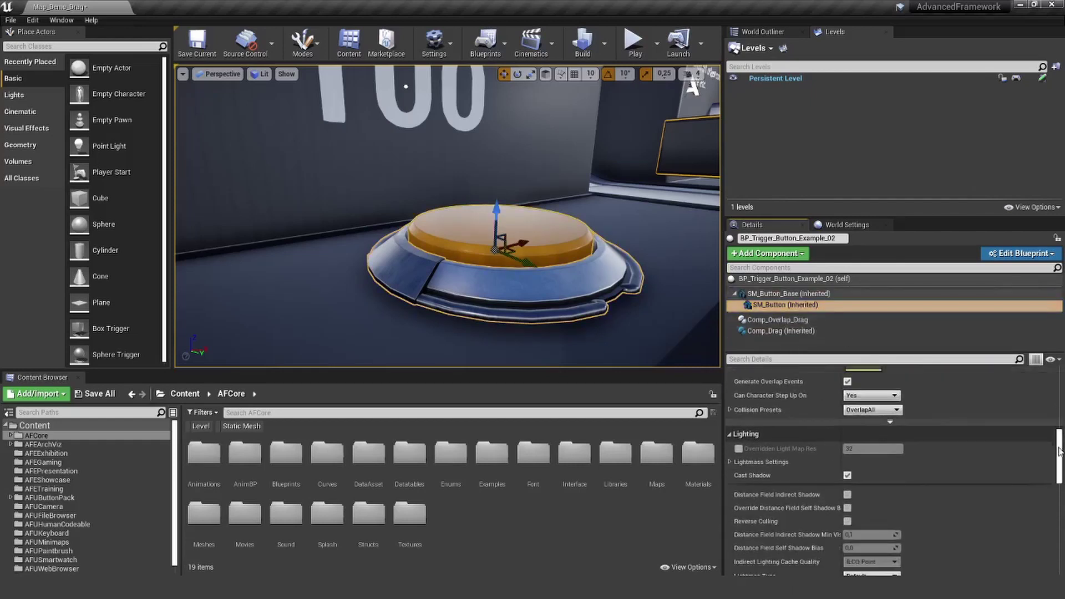
click(731, 409)
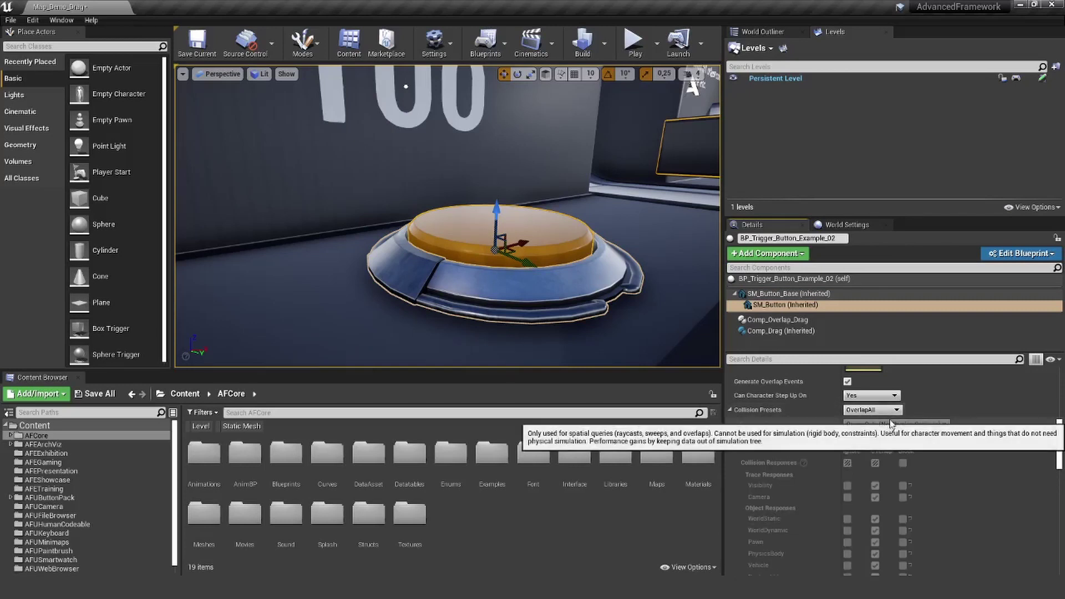
scroll(916, 446, up, 1)
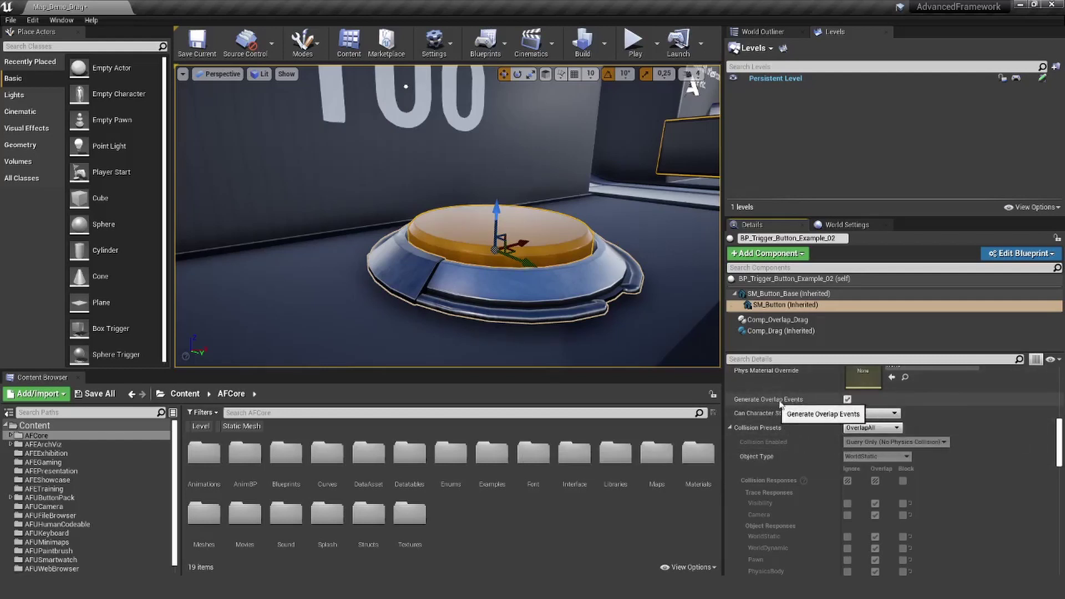
click(729, 427)
Show the level in Player Collision view mode, examine the trigger button's collision shape, and open the SM_Button static mesh
click(260, 74)
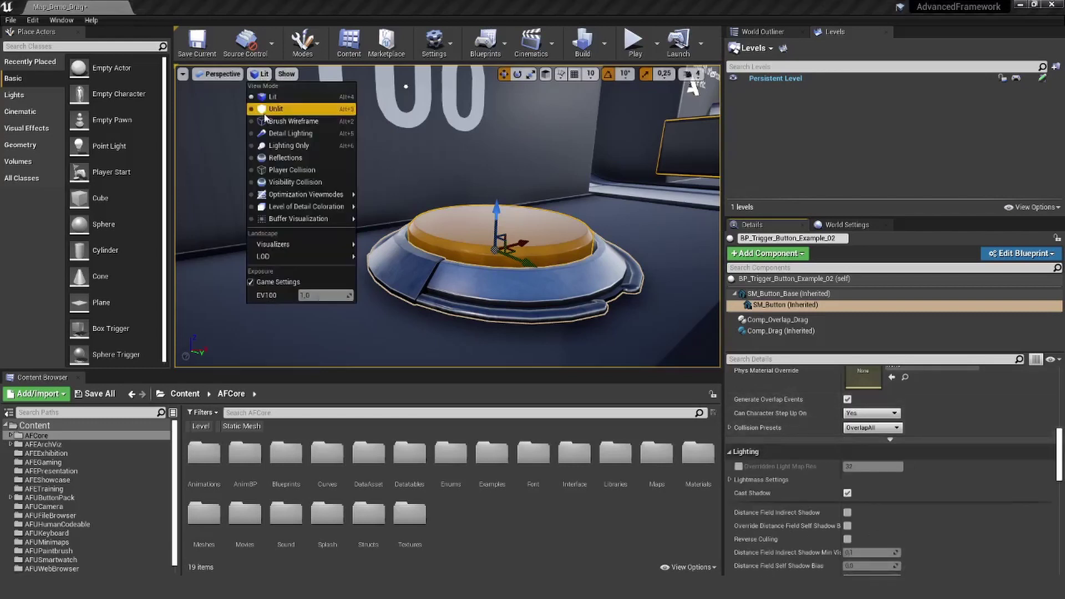
click(294, 169)
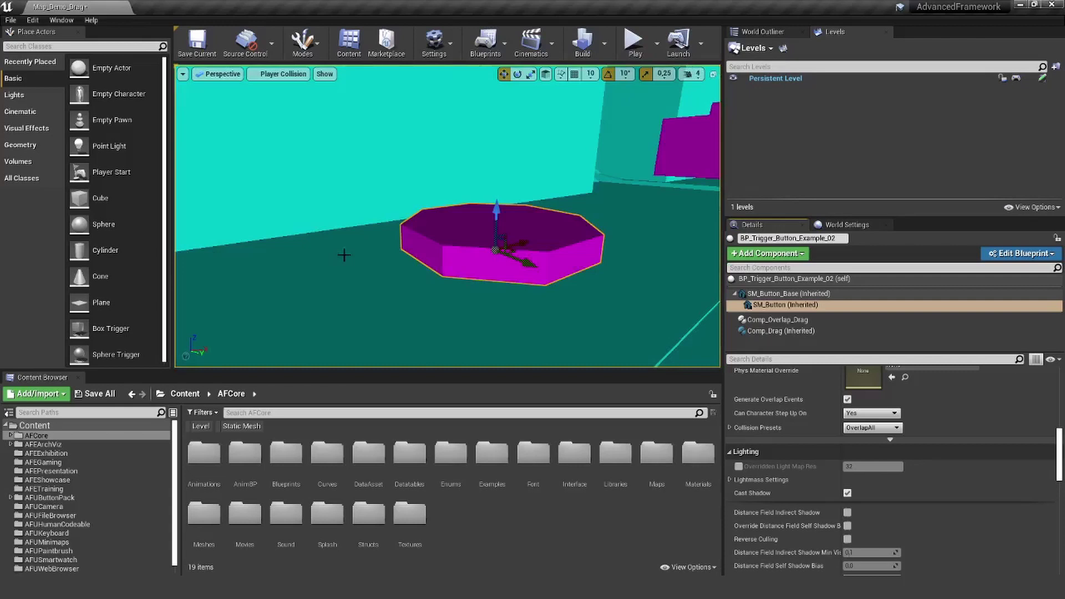
right_drag(391, 268, 455, 258)
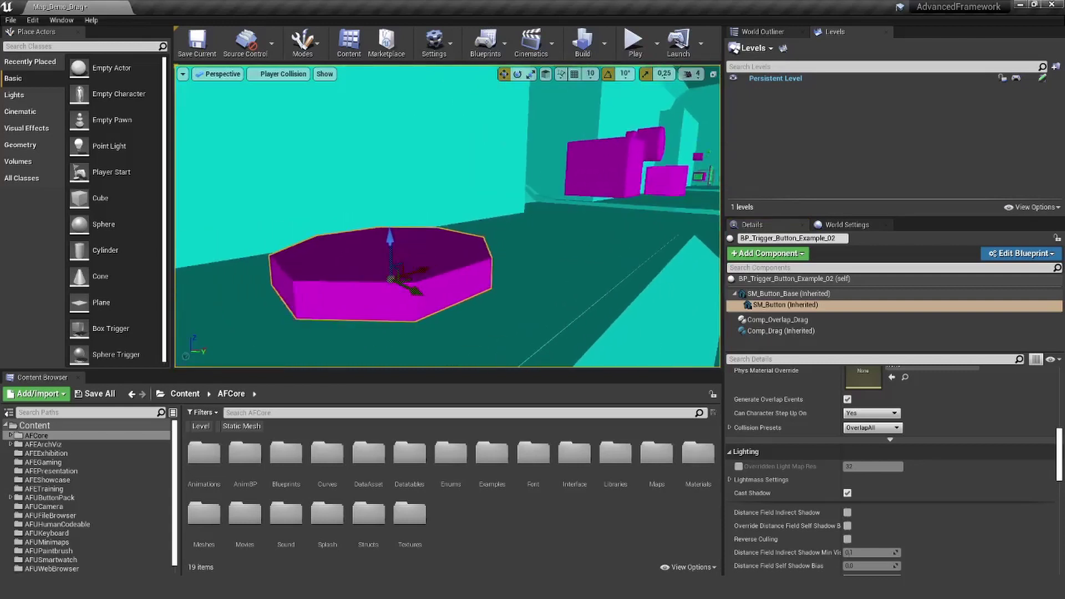
right_drag(355, 250, 389, 247)
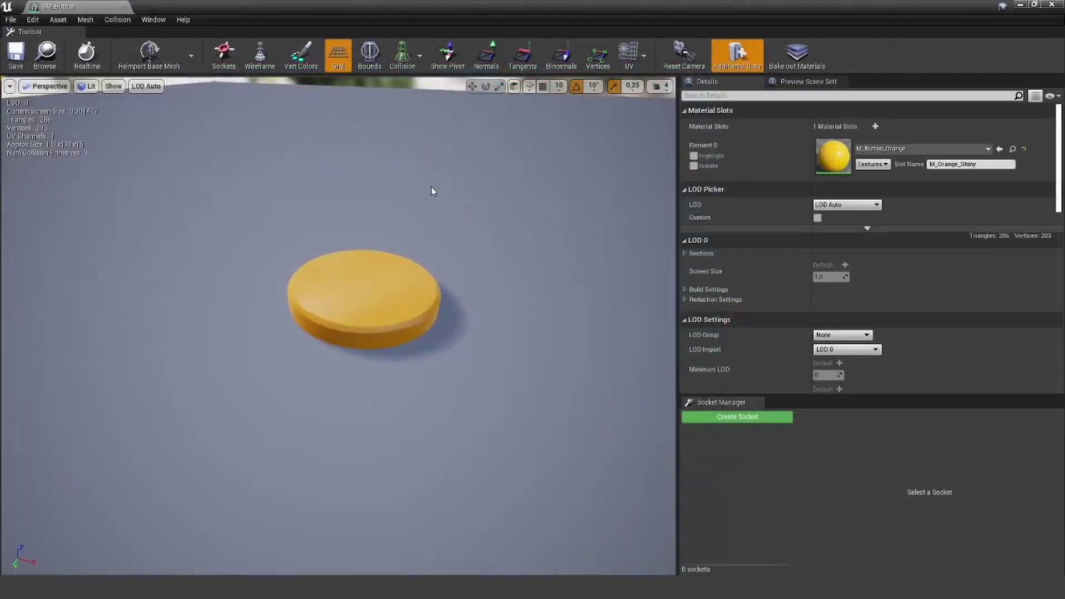
Show the SM_Button mesh's simple collision, inspect its outline from several angles, and close the mesh editor
click(419, 56)
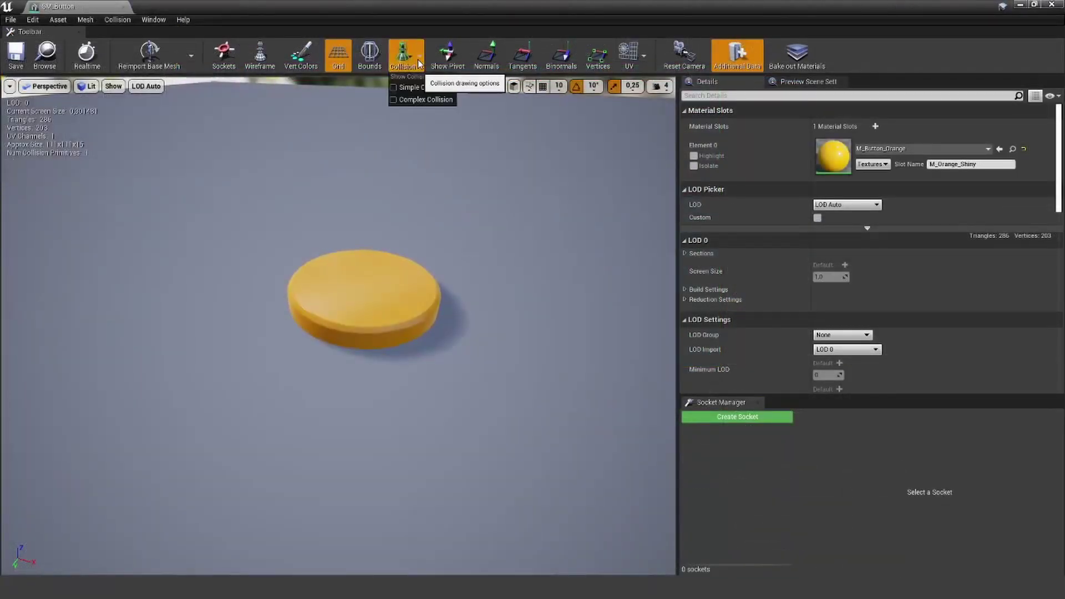
click(412, 87)
right_drag(331, 257, 397, 230)
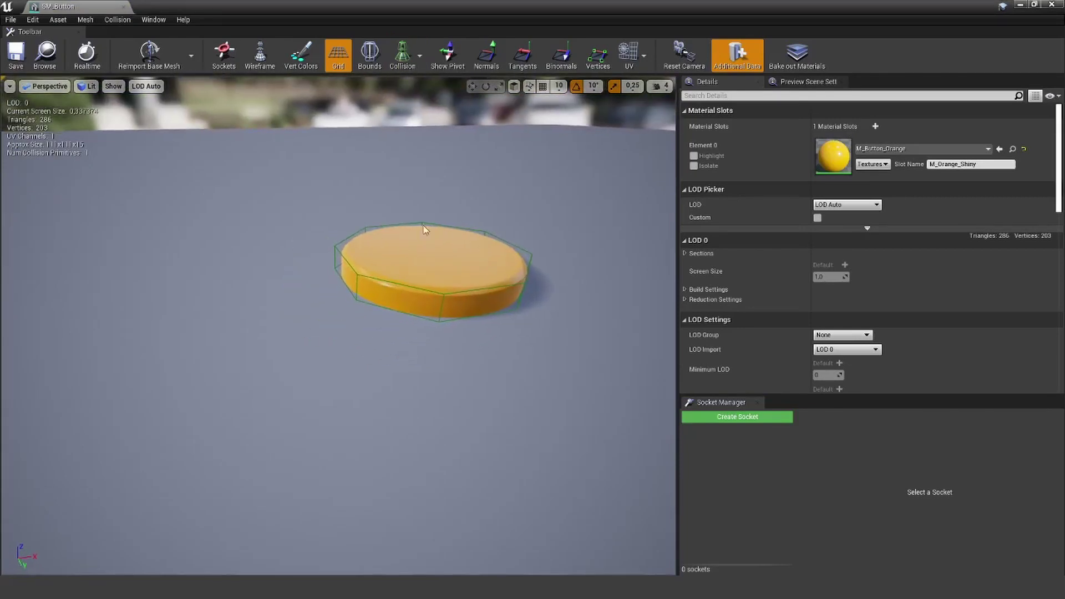
right_drag(340, 265, 321, 269)
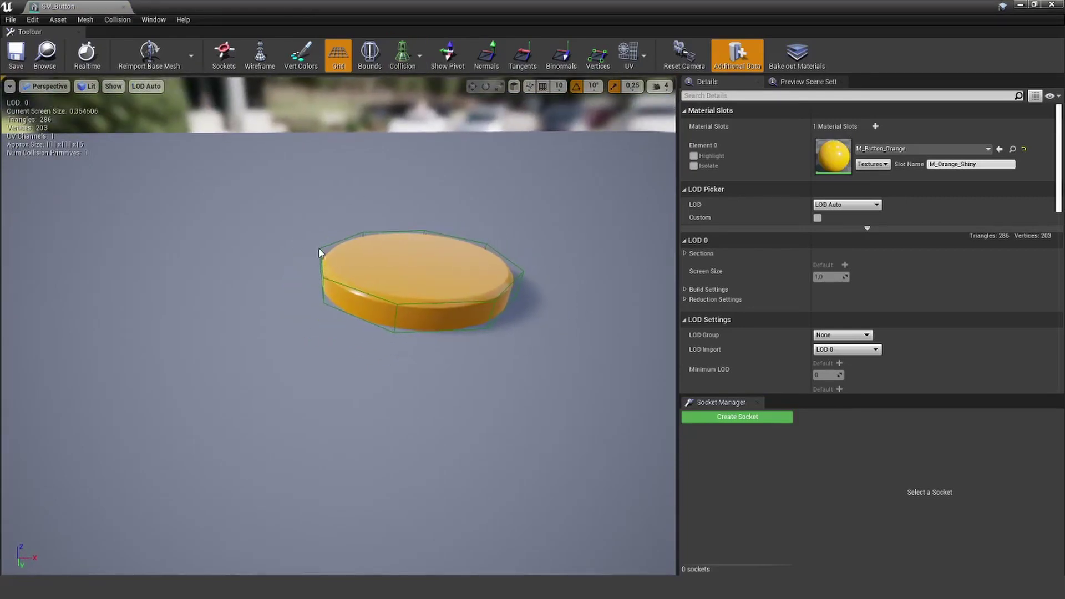
click(321, 254)
mouse_move(282, 218)
right_down()
mouse_move(337, 218)
mouse_move(336, 248)
mouse_move(275, 203)
mouse_move(283, 213)
right_up()
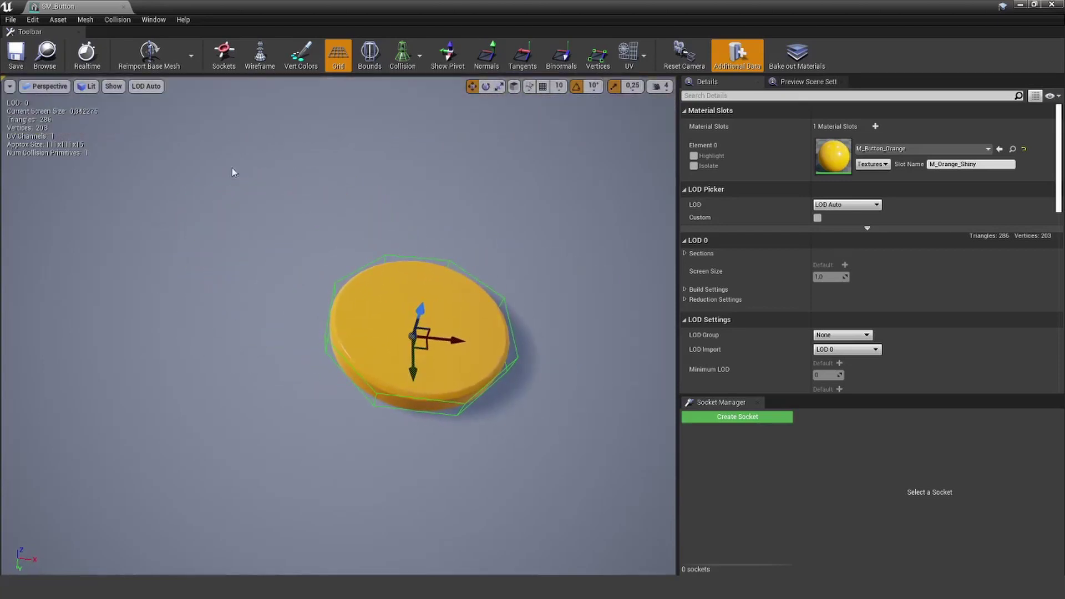
click(123, 7)
Return the level viewport to the Lit view mode with the trigger button in view
click(286, 74)
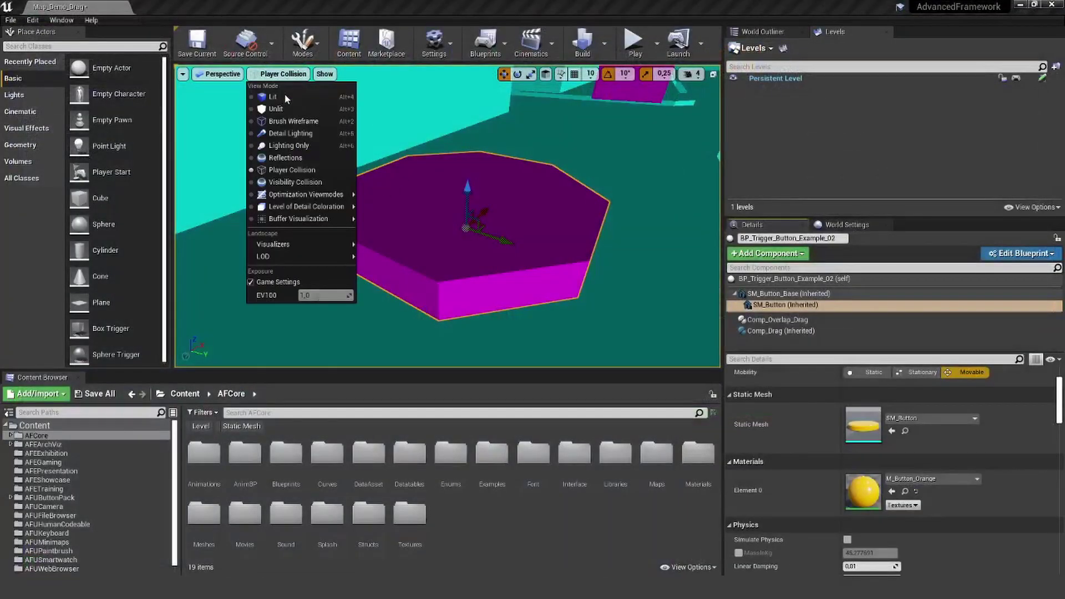
click(284, 94)
right_drag(413, 221, 378, 205)
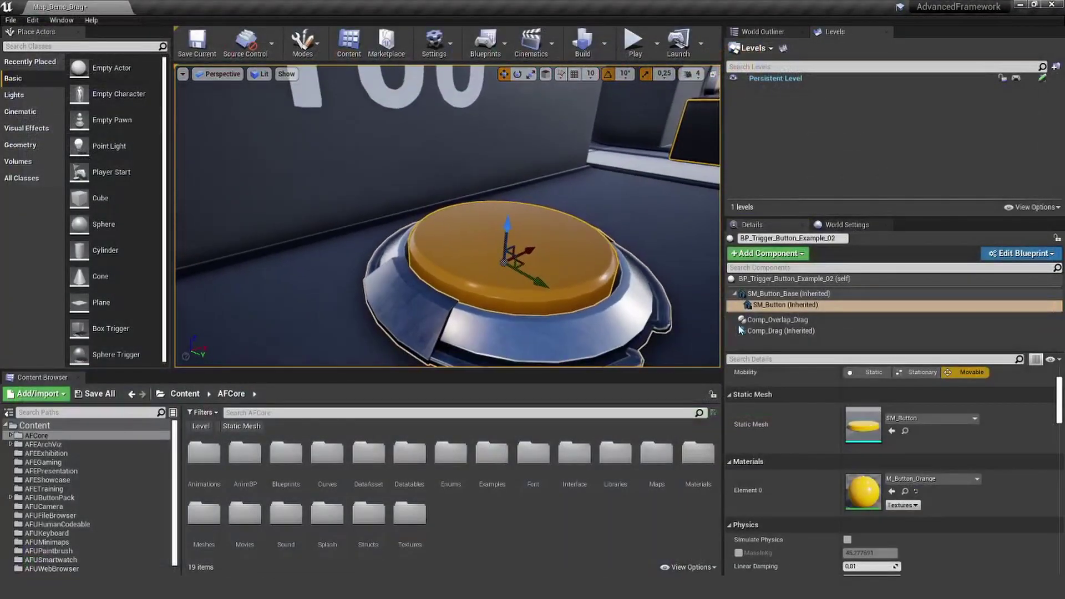
Review Comp_Overlap_Drag's Actor Types to Allow, Objects to Allow and Component Tags to Allow settings
click(773, 320)
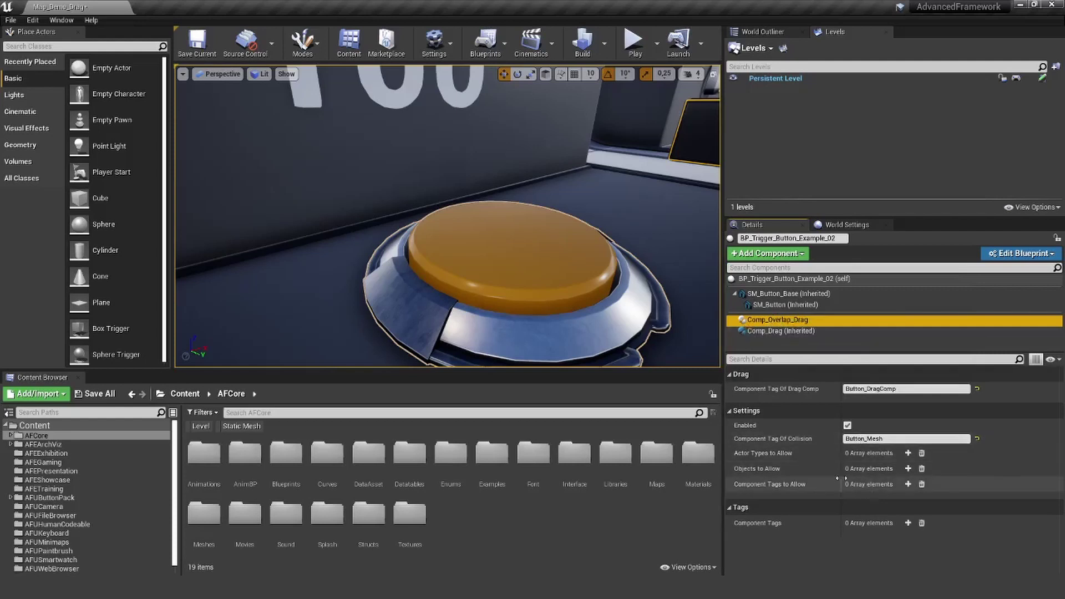
key(s)
right_drag(388, 167, 378, 119)
key(w)
mouse_move(761, 452)
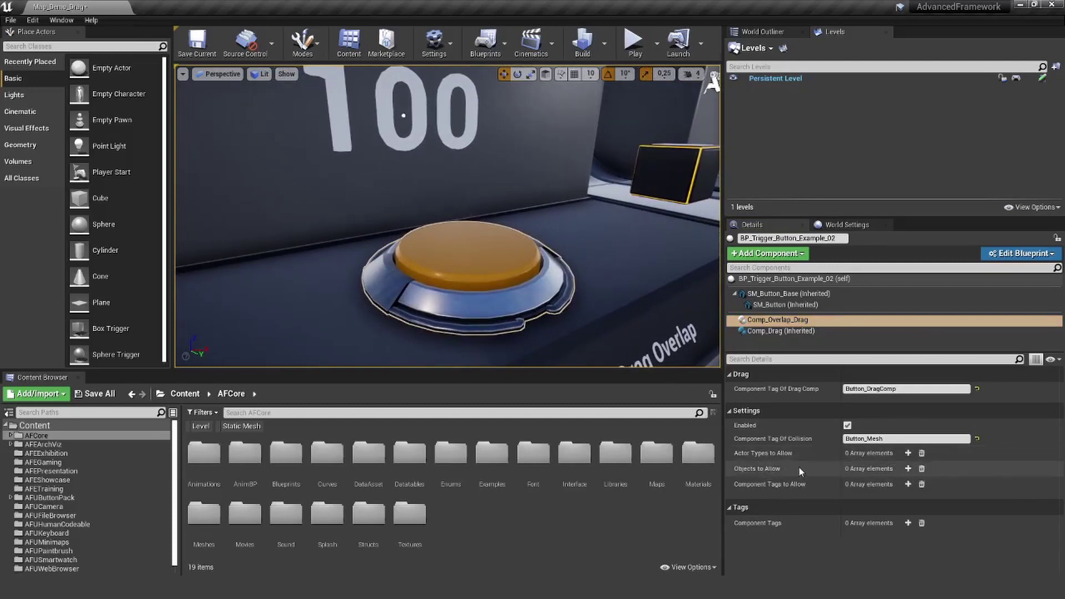
mouse_move(779, 487)
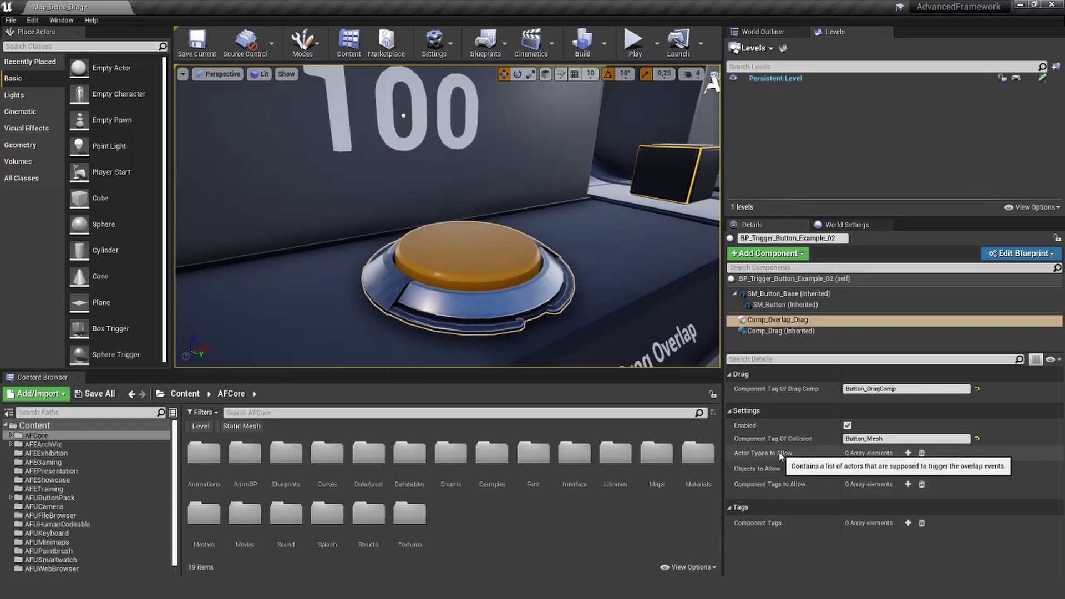
mouse_move(777, 468)
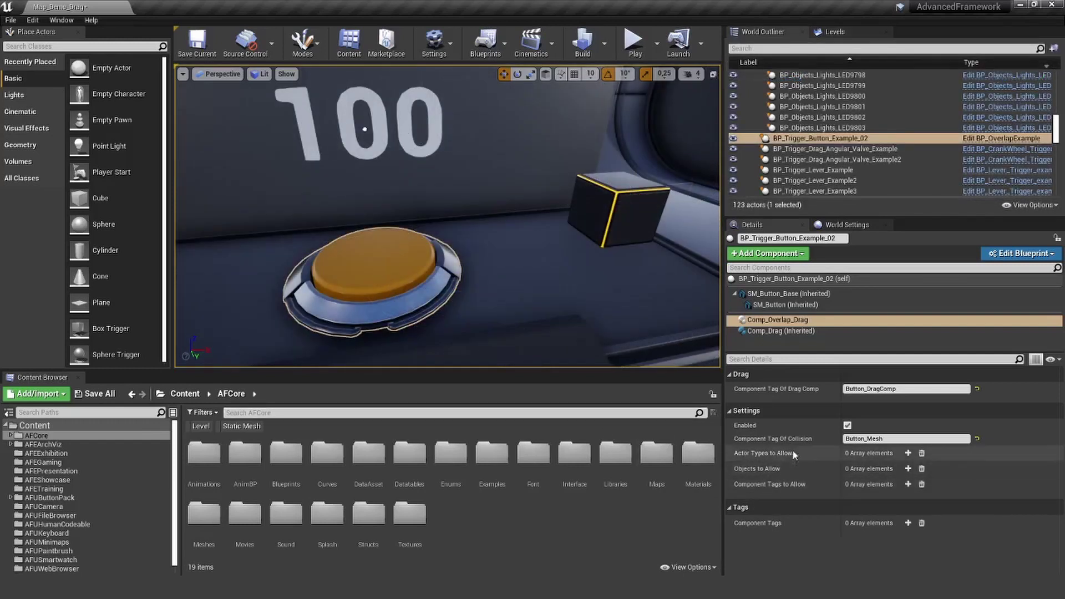
Add an Actor Types to Allow entry to the trigger button's Comp_Overlap_Drag and set it to BP_Shape_Cube_Small
click(907, 454)
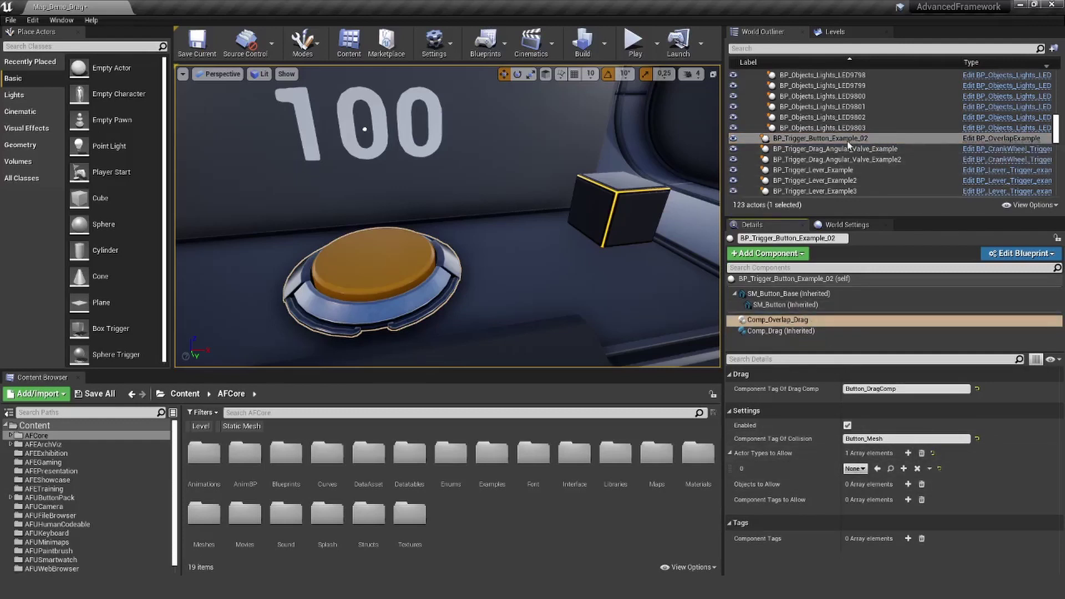
click(618, 208)
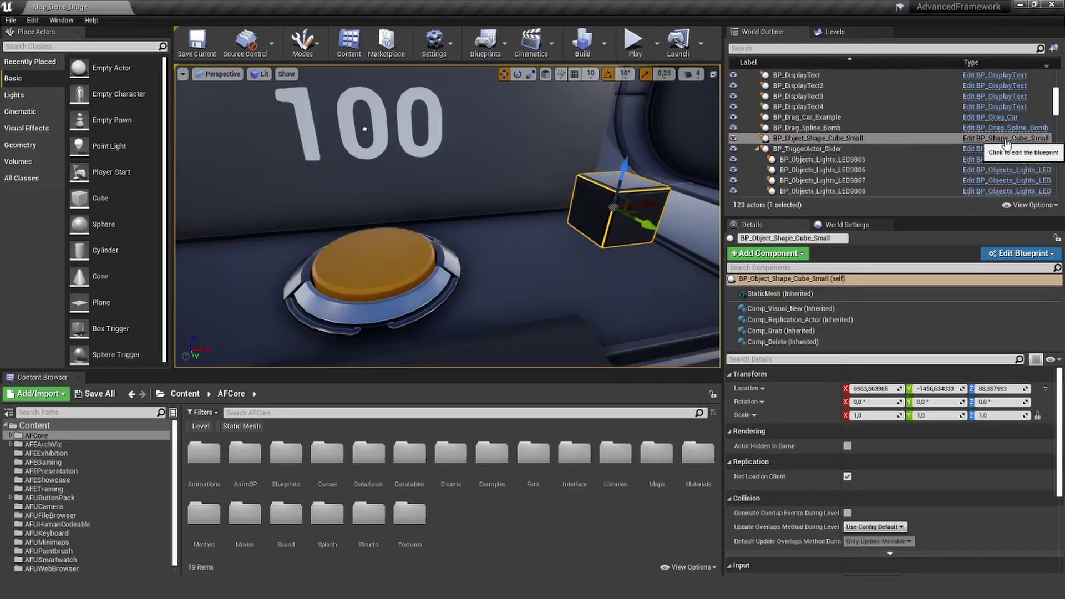
click(381, 256)
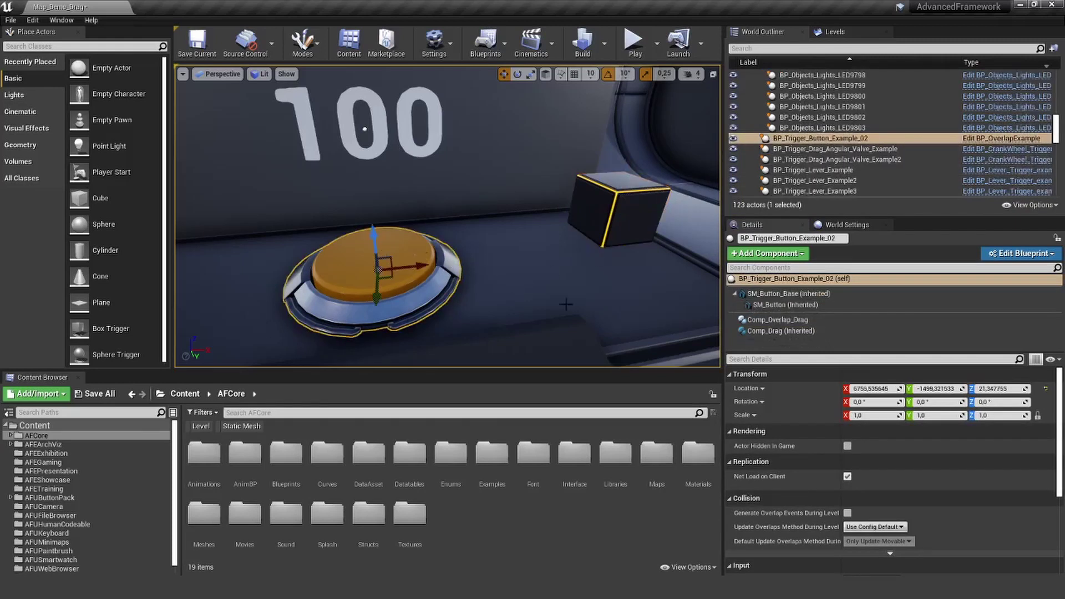
click(777, 320)
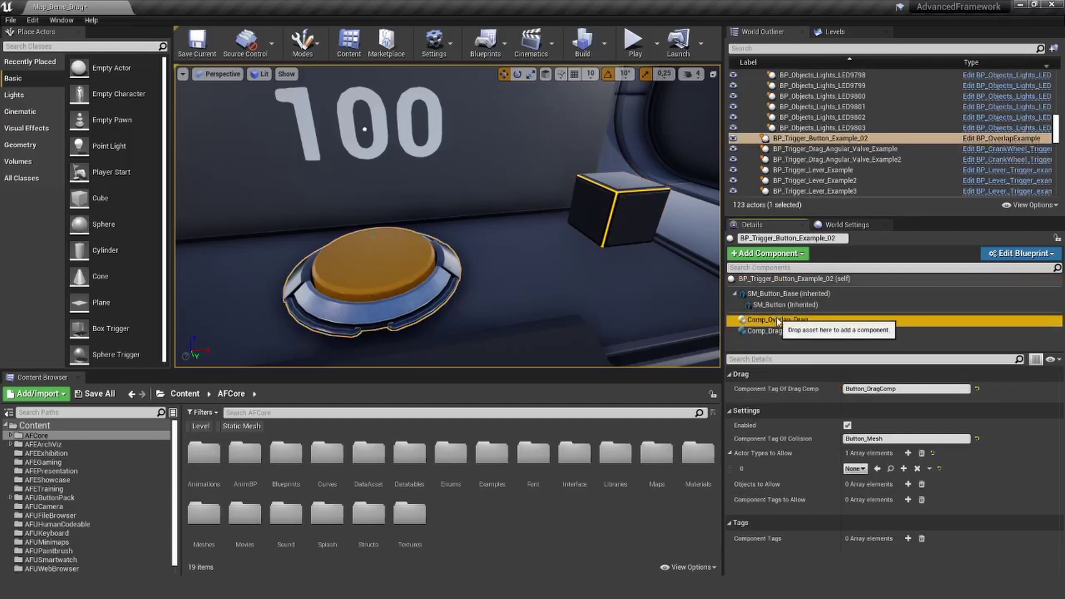
click(860, 470)
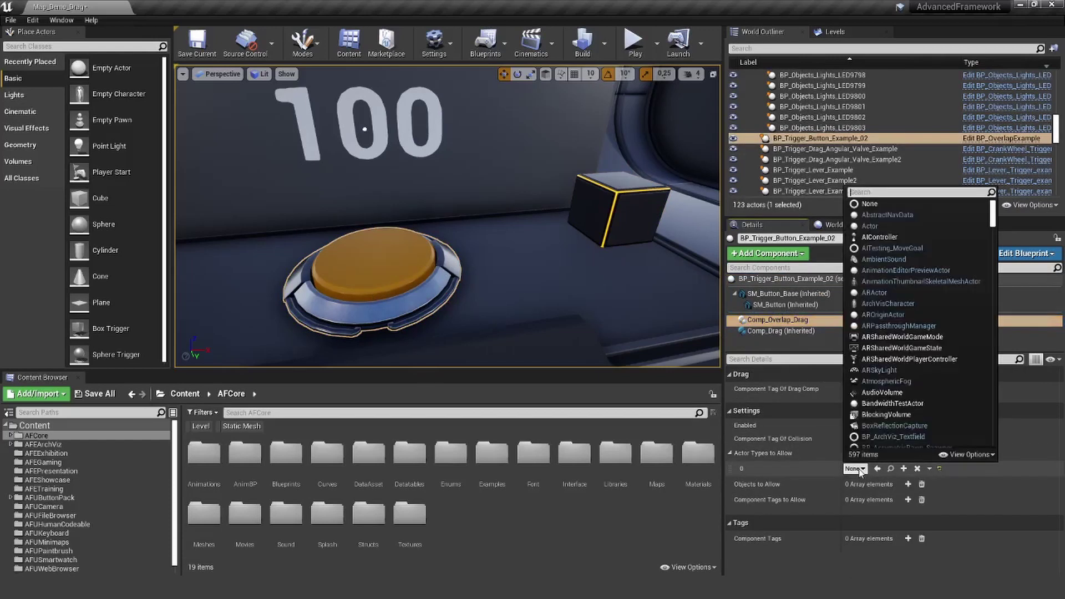
text(cube small)
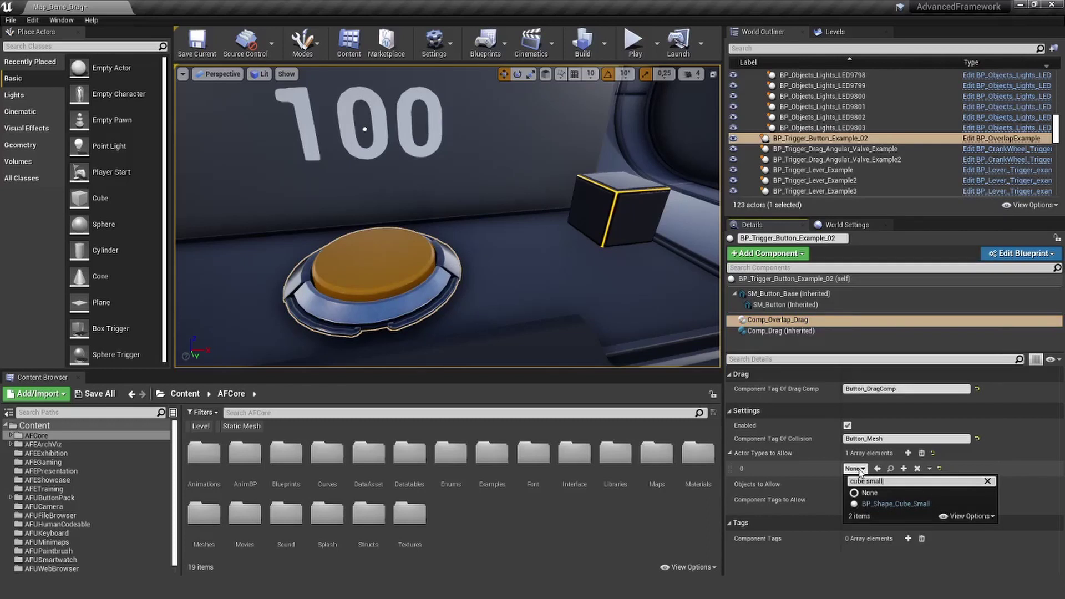
click(900, 504)
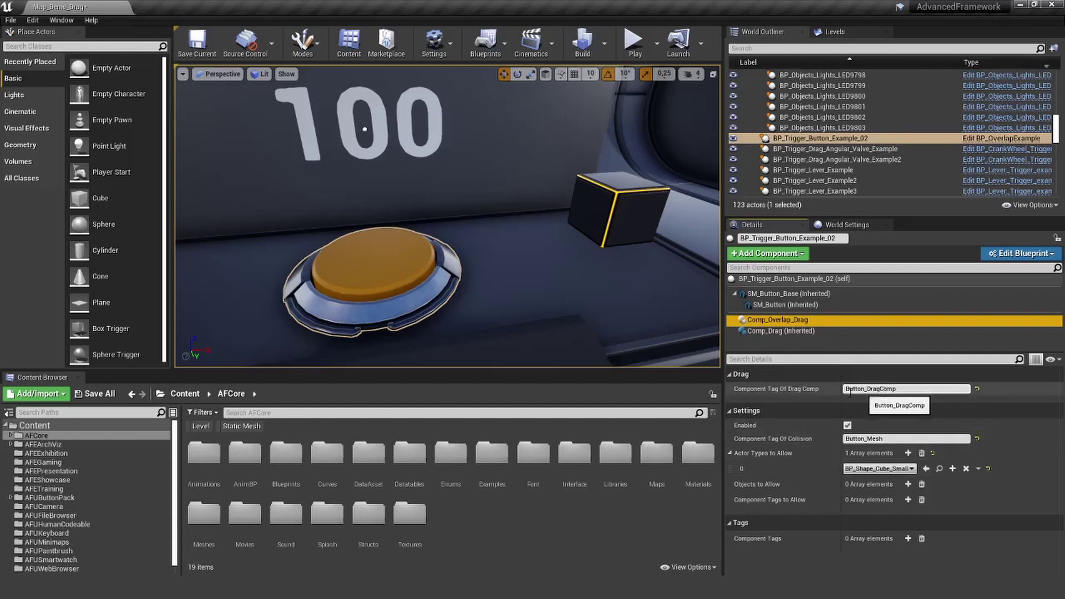
click(897, 390)
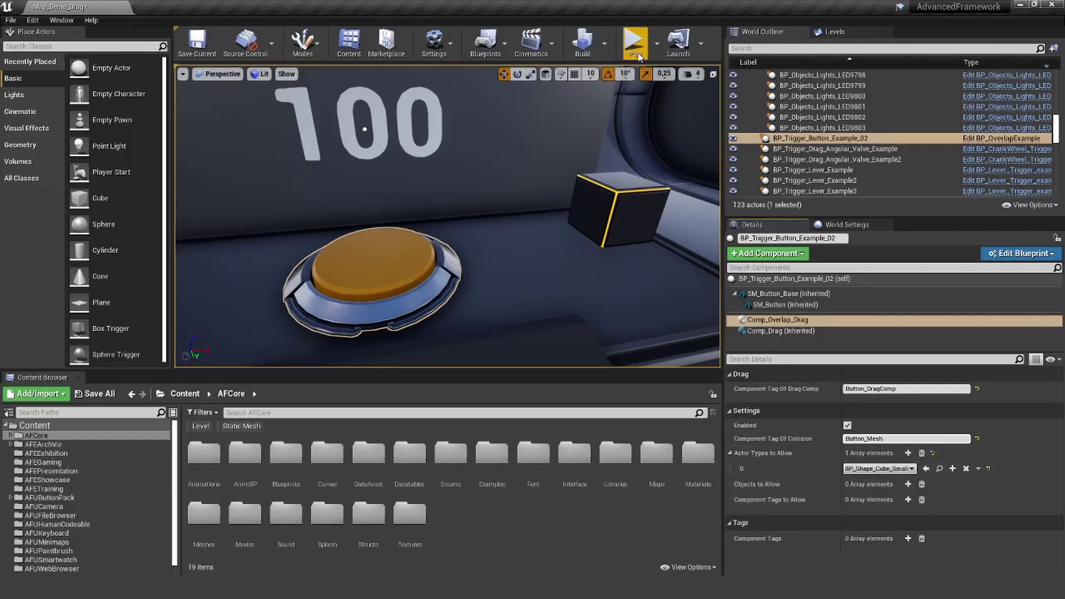
Play the level, test dropping the small cube on the trigger button, and end the play session
right_drag(635, 100, 580, 100)
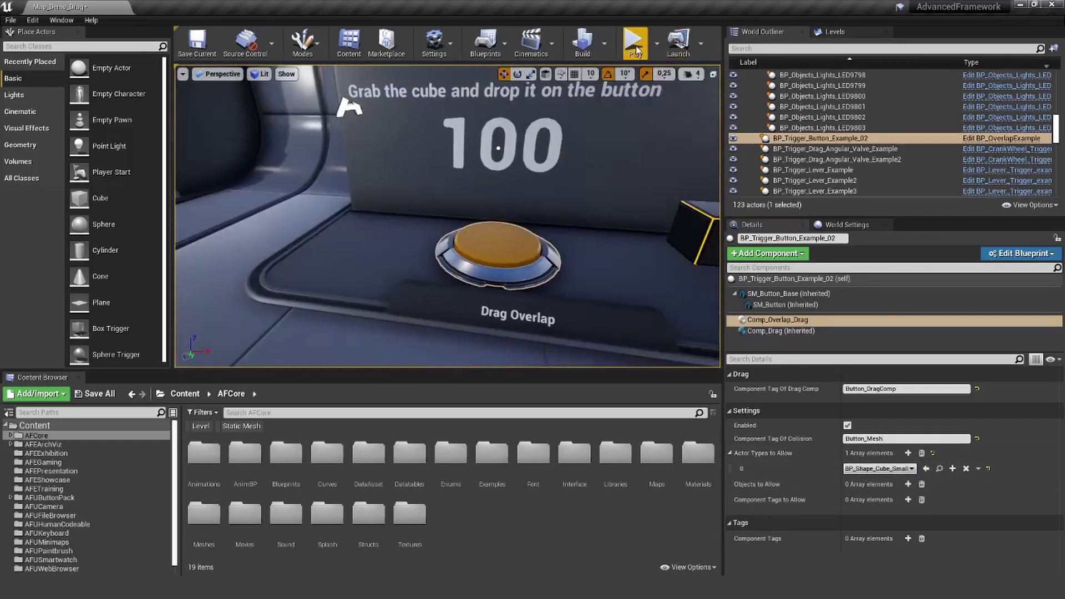
click(658, 43)
click(715, 68)
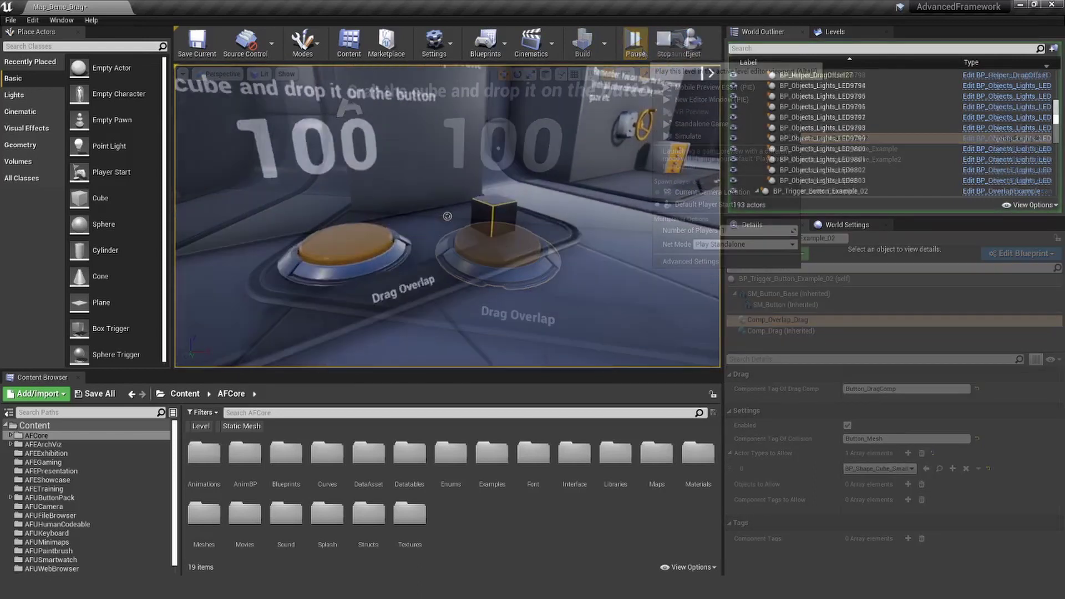
drag(447, 216, 447, 216)
key(a)
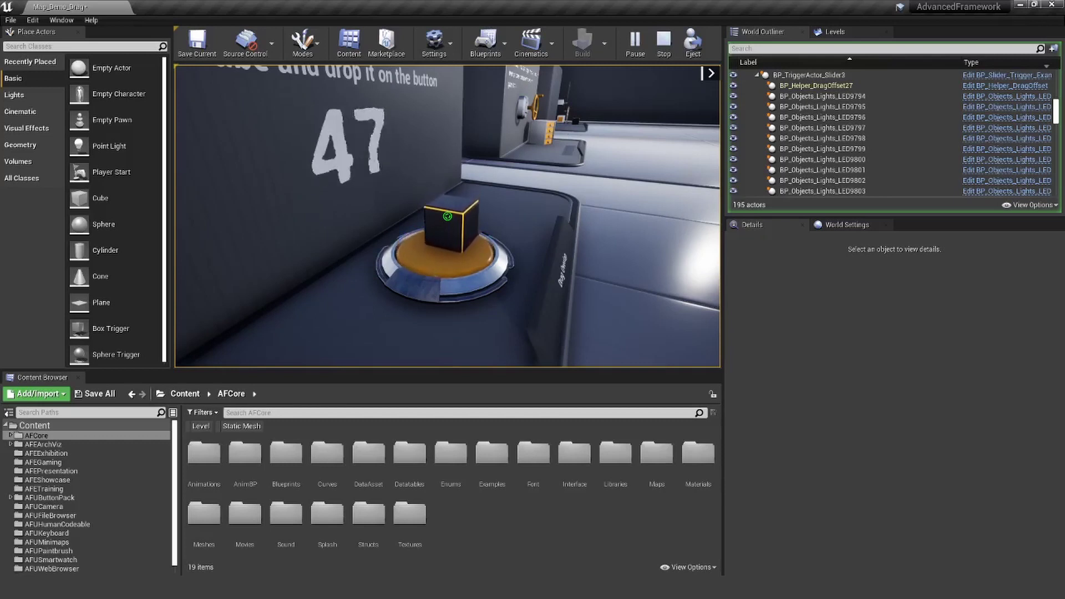
drag(448, 215, 448, 216)
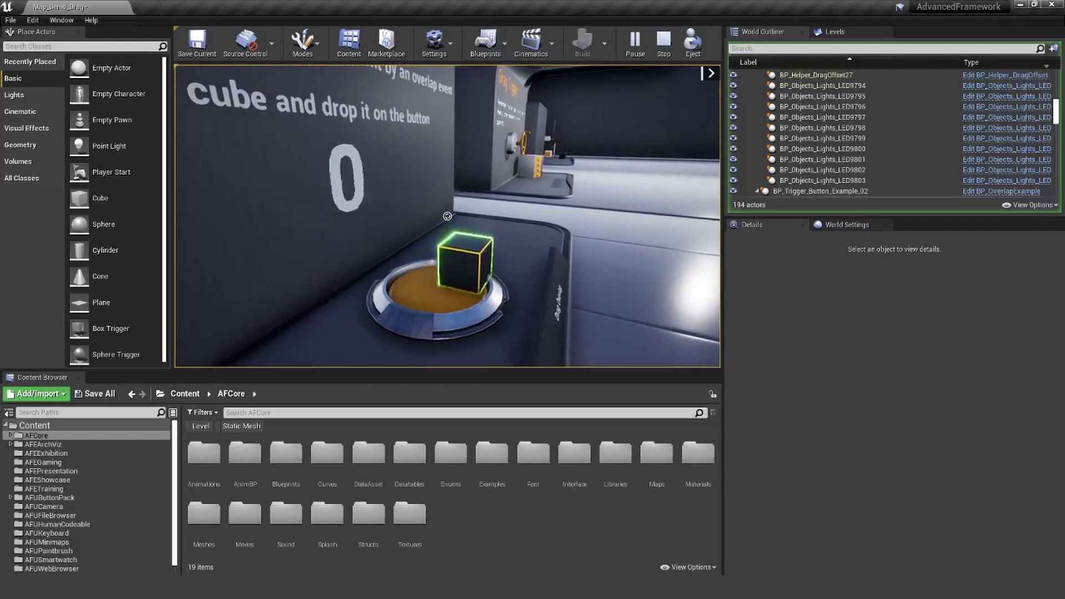
key(Escape)
Review the Comp_Overlap_Drag and Comp_Drag components of the trigger button
click(393, 288)
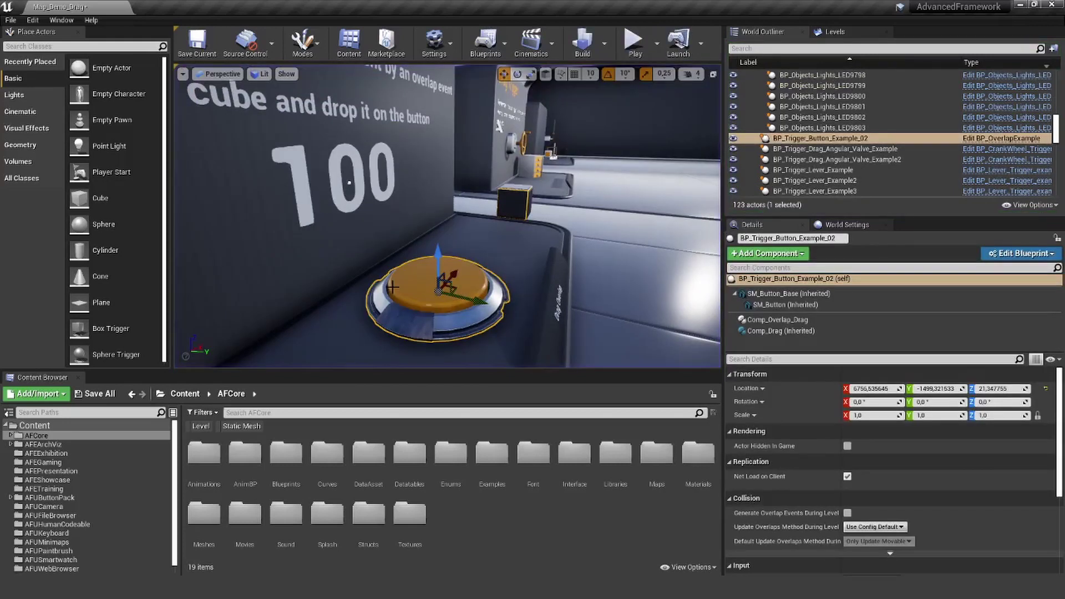
click(777, 320)
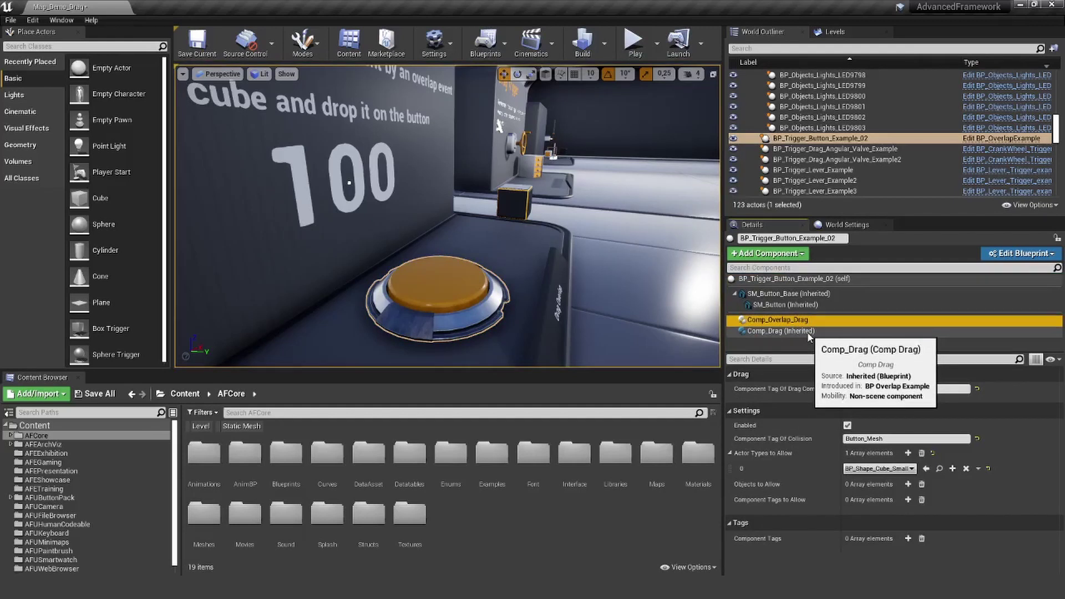
click(807, 332)
Select the orange 3D frame below Reset All and locate its static mesh asset in the Content Browser
right_drag(499, 279, 542, 279)
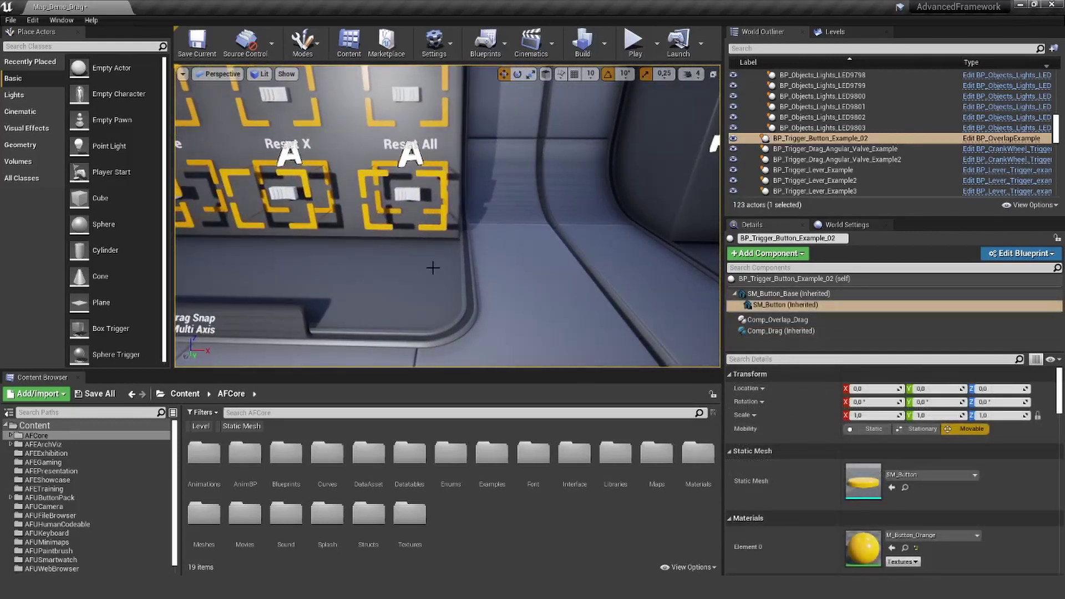
right_drag(389, 233, 431, 221)
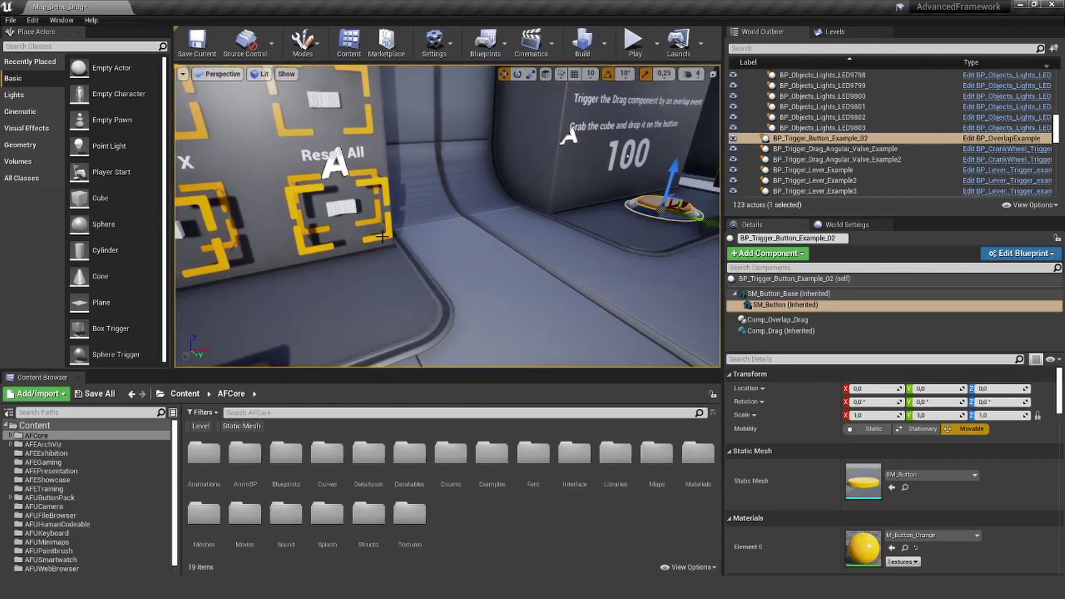
click(382, 236)
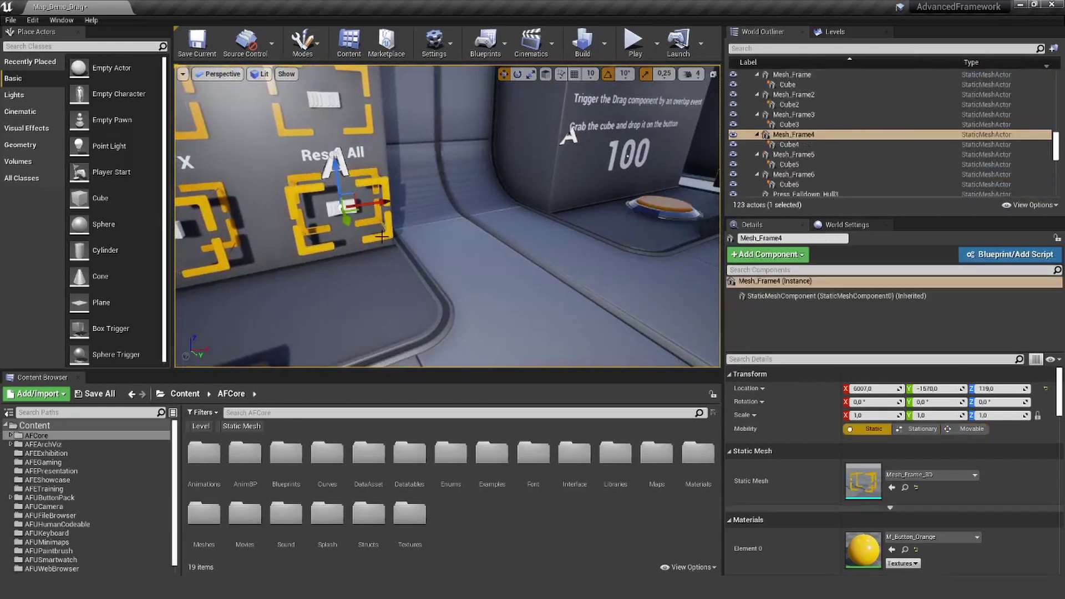
click(906, 488)
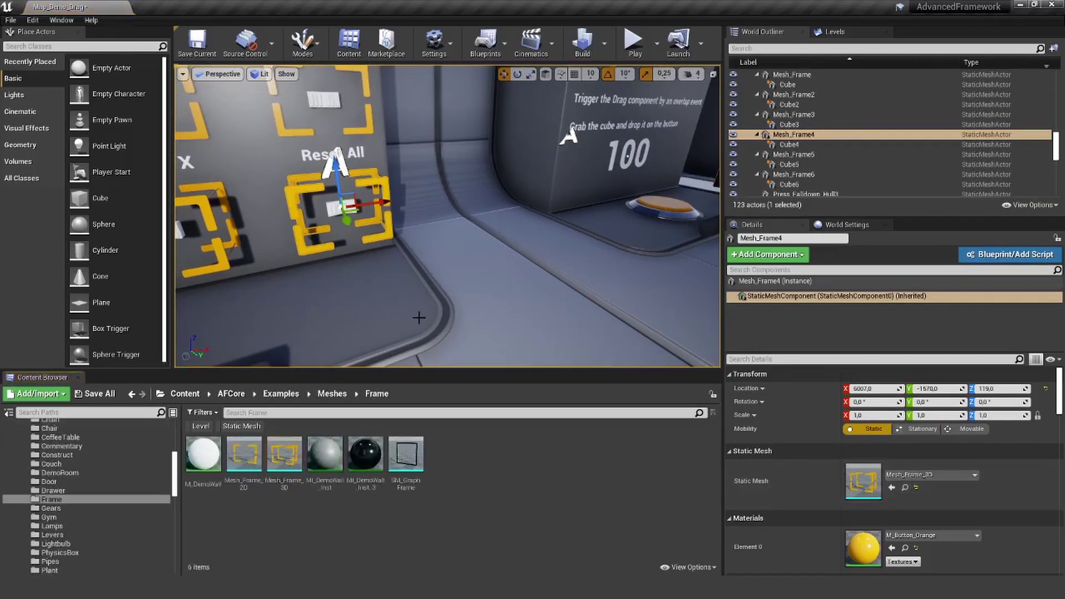
alt+drag(411, 272, 416, 302)
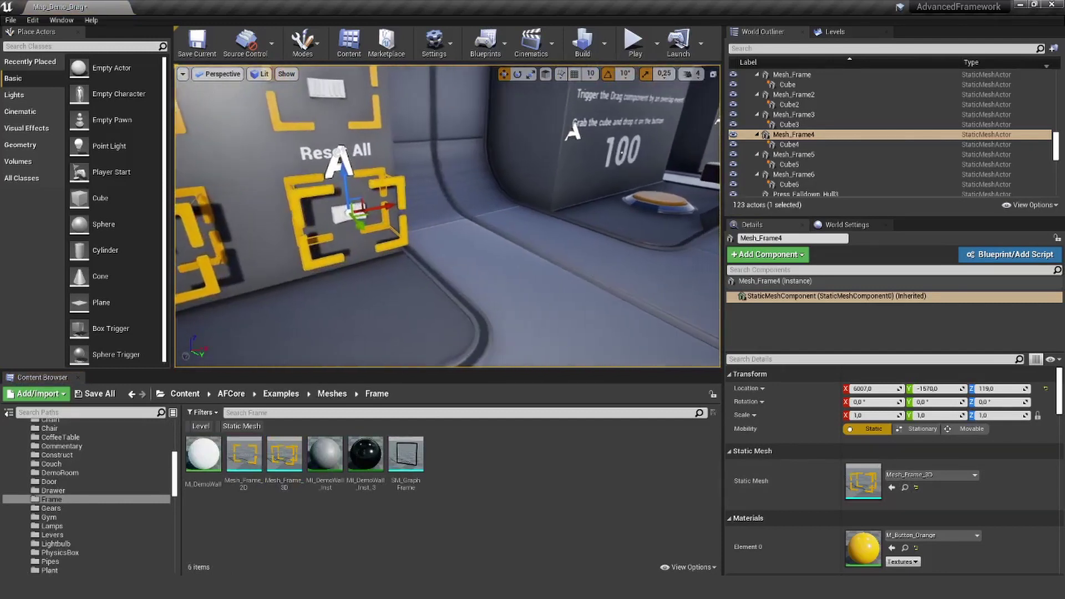
right_drag(460, 300, 471, 303)
Create an Actor Blueprint Class named BP_Overlap_Component in the Frame folder and open it for editing
right_click(463, 457)
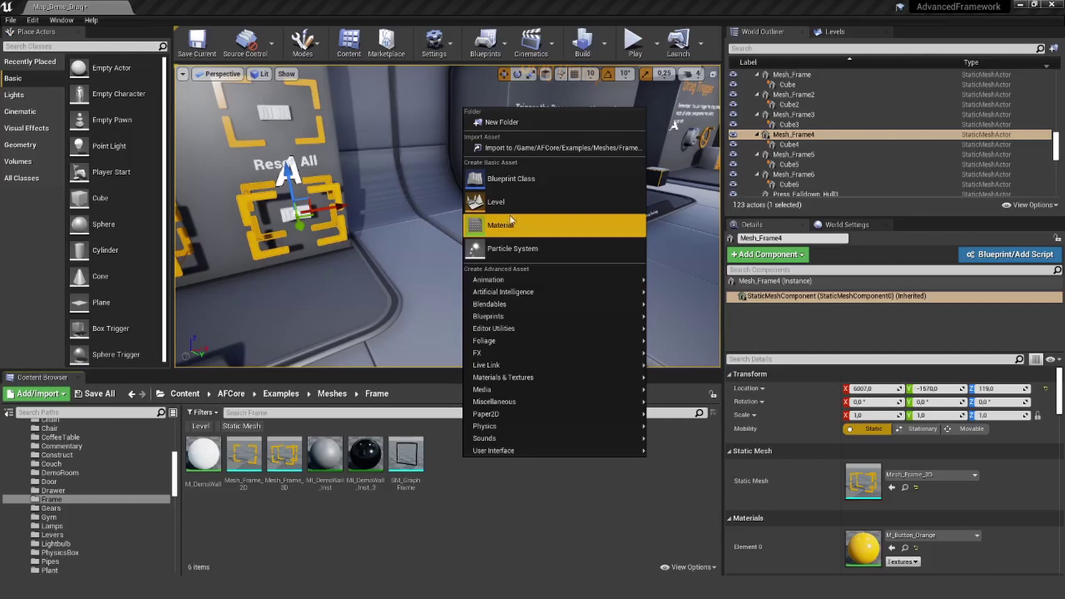
click(507, 179)
click(429, 198)
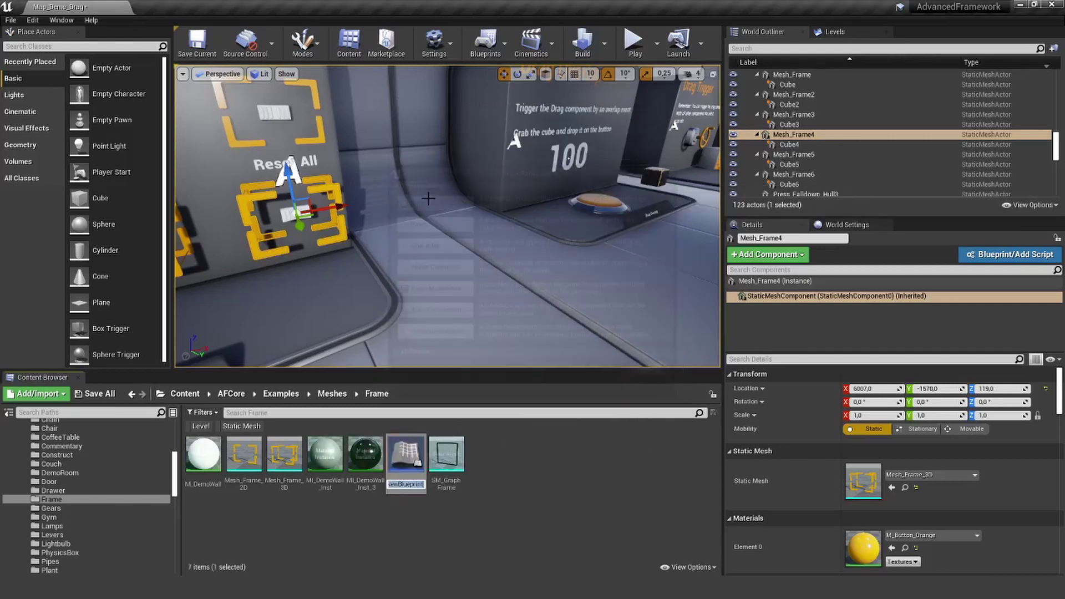
text(BP_Overlap_Component)
key(Return)
double_click(208, 460)
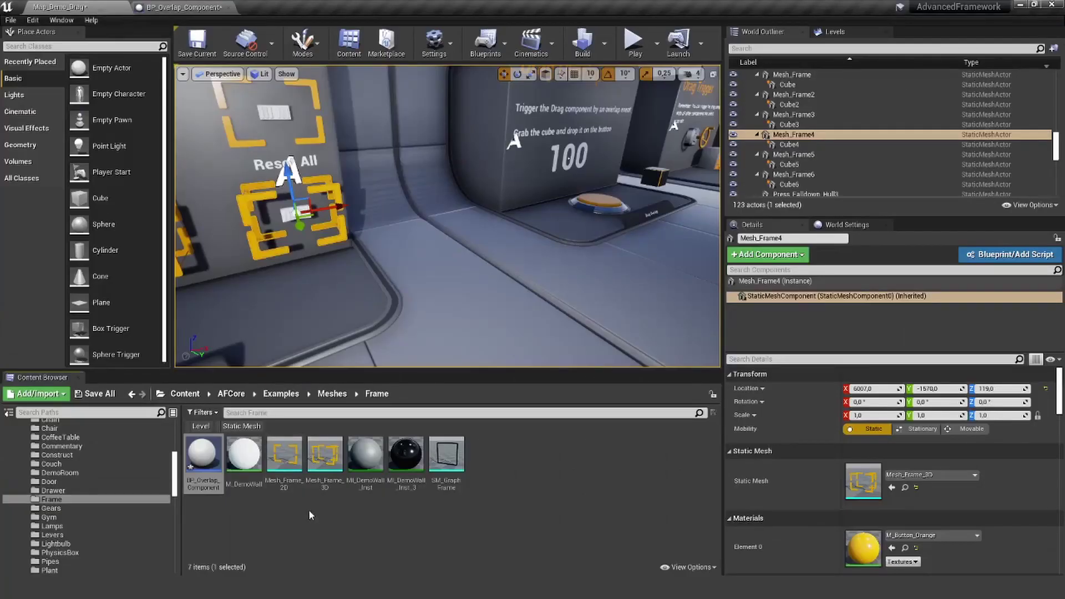
click(181, 7)
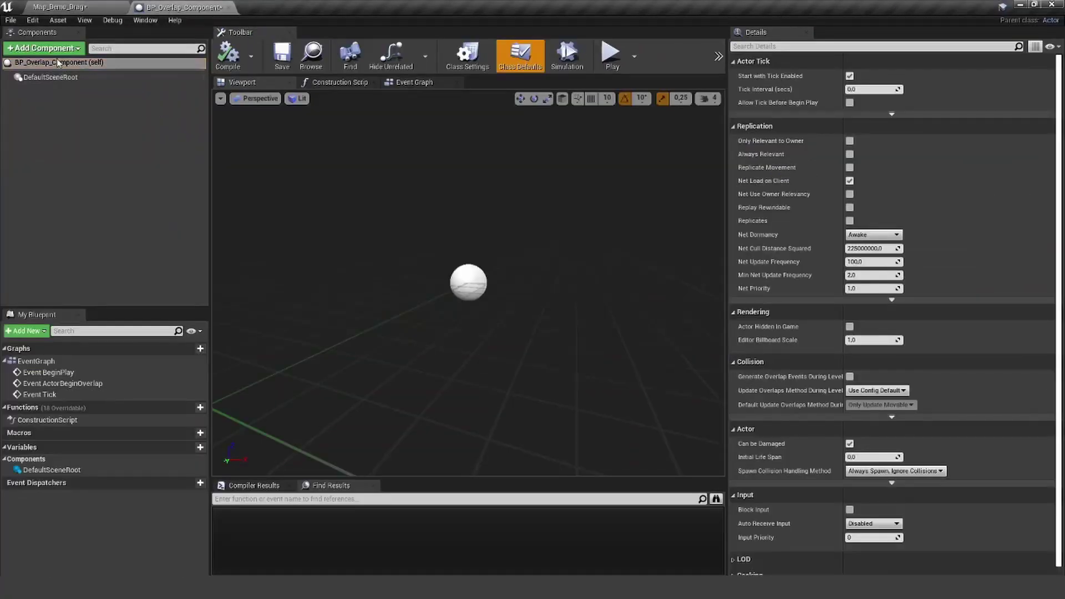
Add the Mesh_Frame_3D static mesh as a component of BP_Overlap_Component, and compile and save the blueprint
click(43, 48)
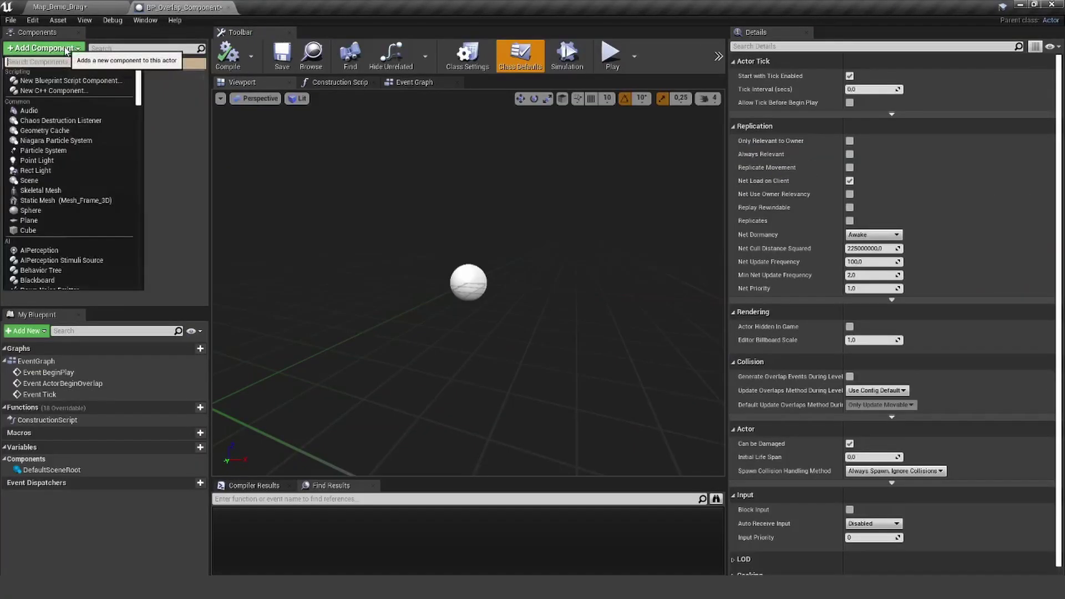
click(89, 200)
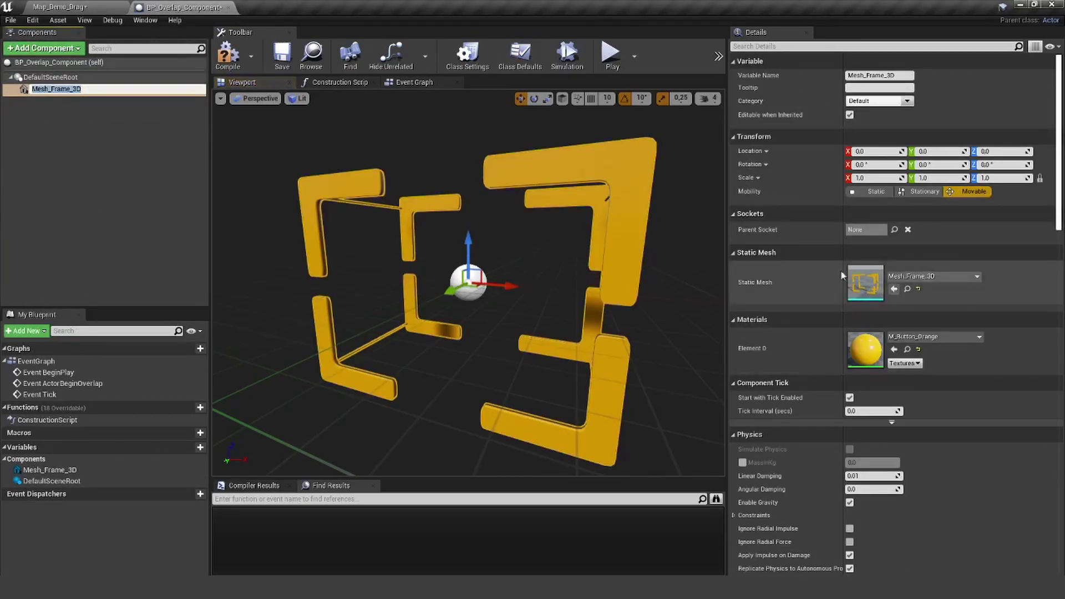
click(228, 56)
click(282, 56)
right_drag(469, 282, 505, 300)
key(f)
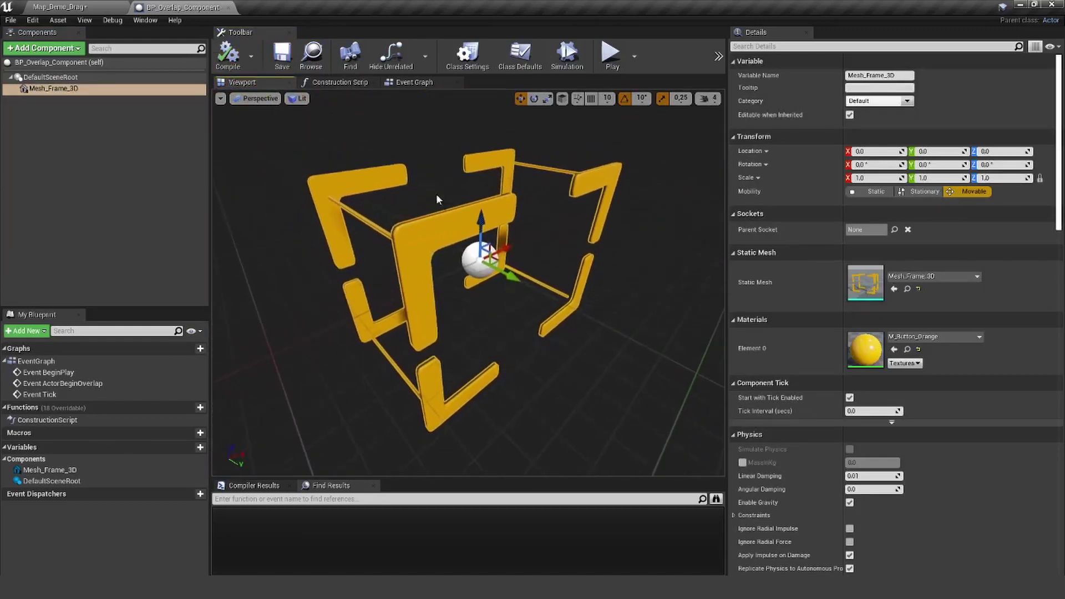
right_drag(415, 300, 371, 275)
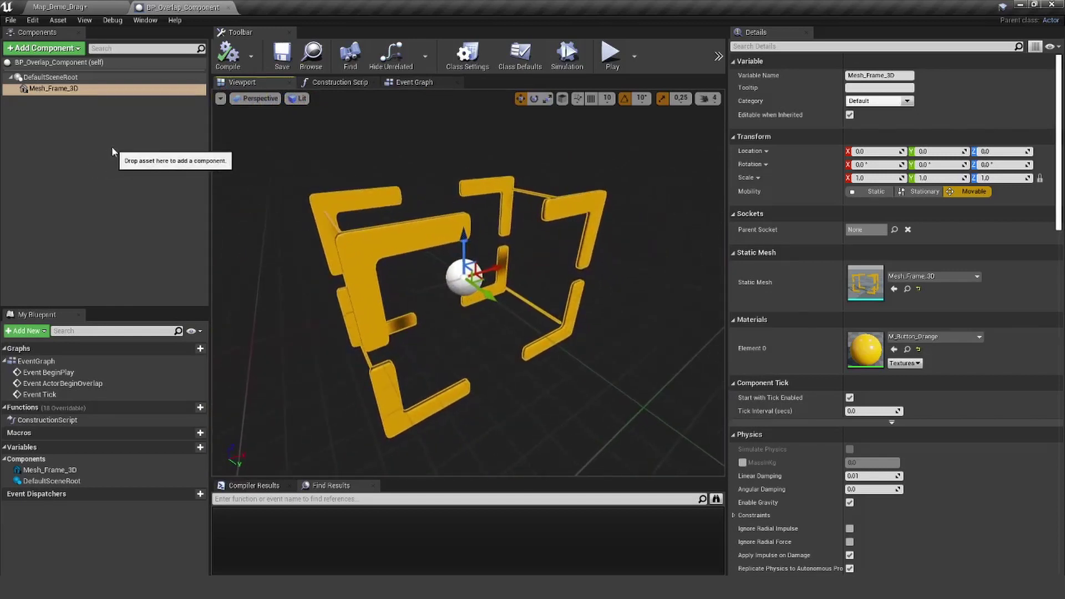
Add a Box Collision component to BP_Overlap_Component
click(79, 120)
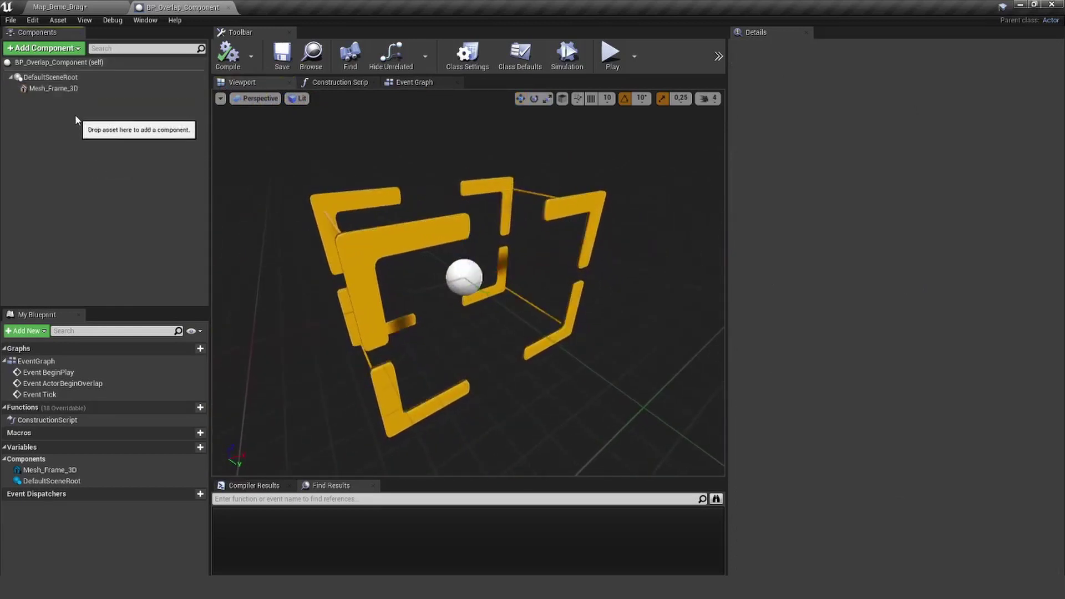
click(71, 48)
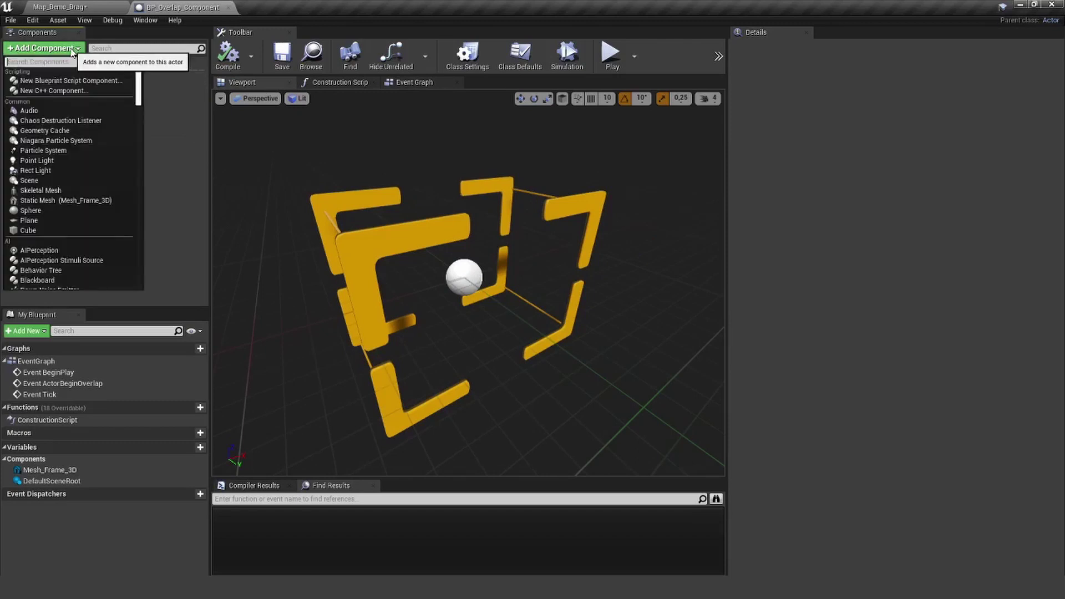
text(bo)
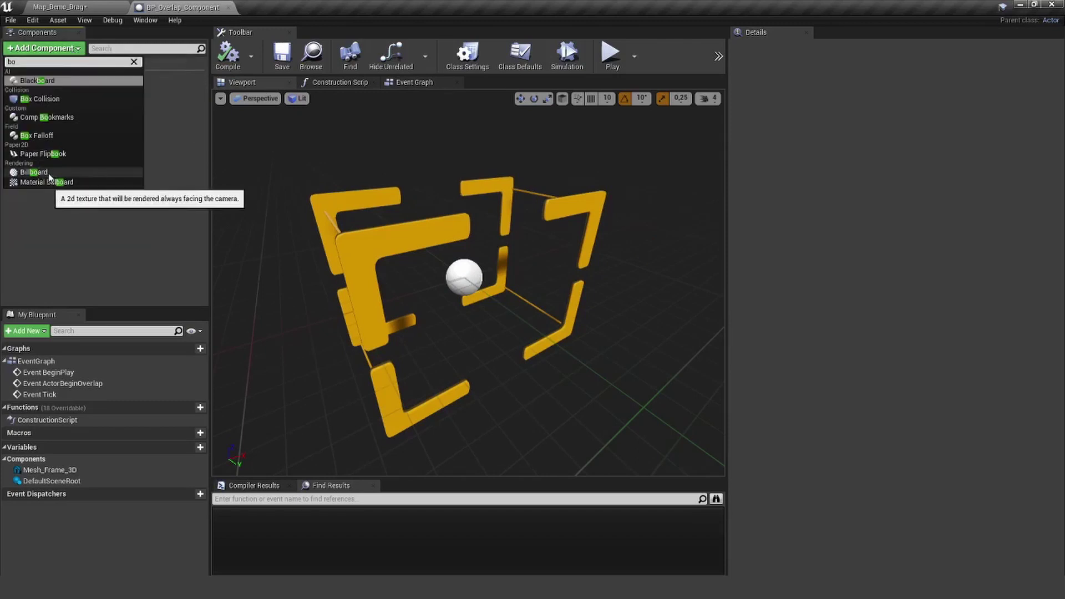
click(51, 99)
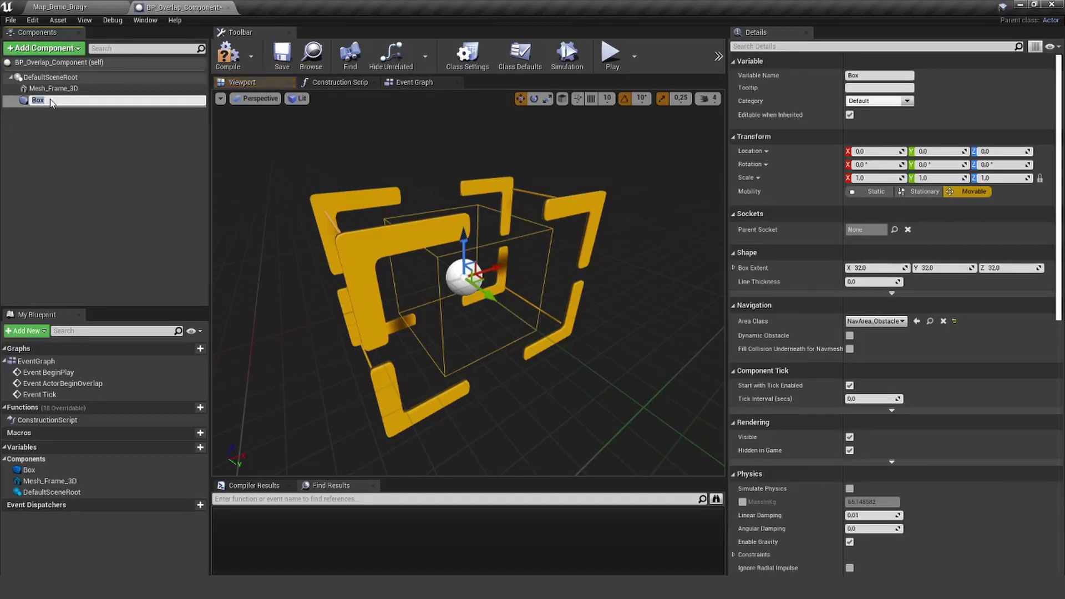
Inspect the level's frame meshes in Player Collision view mode, restore Lit mode, and return to the BP_Overlap_Component blueprint
click(89, 8)
click(260, 74)
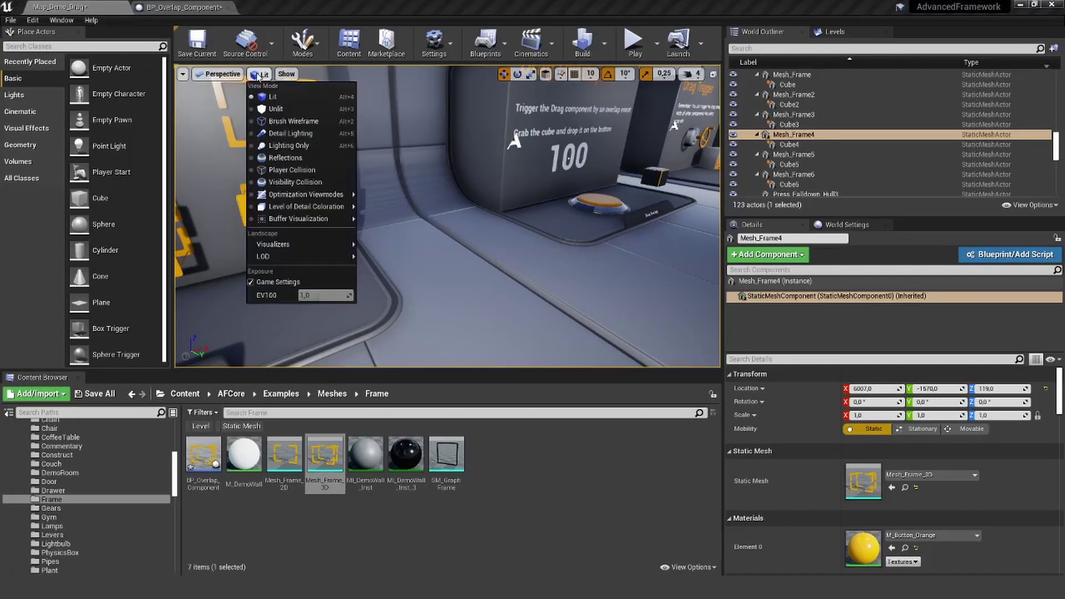
click(299, 171)
right_drag(302, 172, 255, 172)
right_drag(338, 161, 340, 161)
click(283, 74)
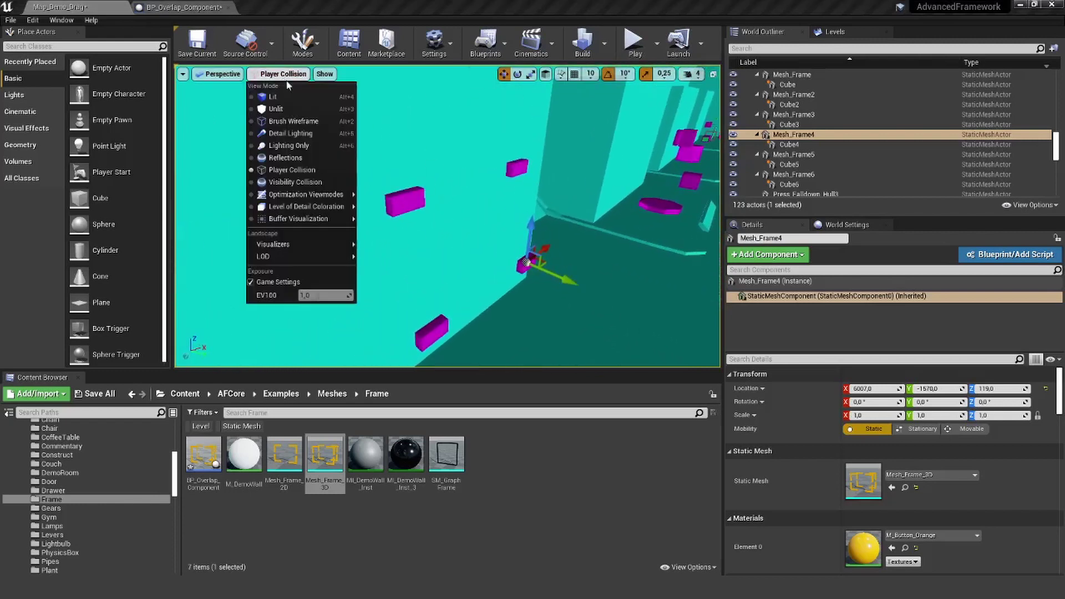
click(280, 93)
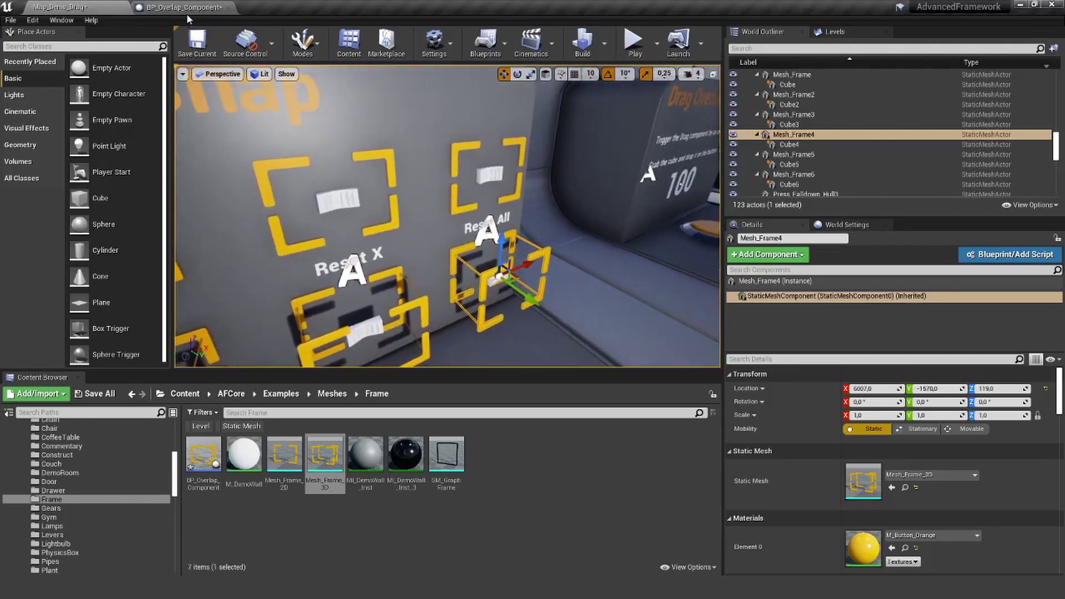
click(180, 7)
alt+drag(441, 253, 401, 250)
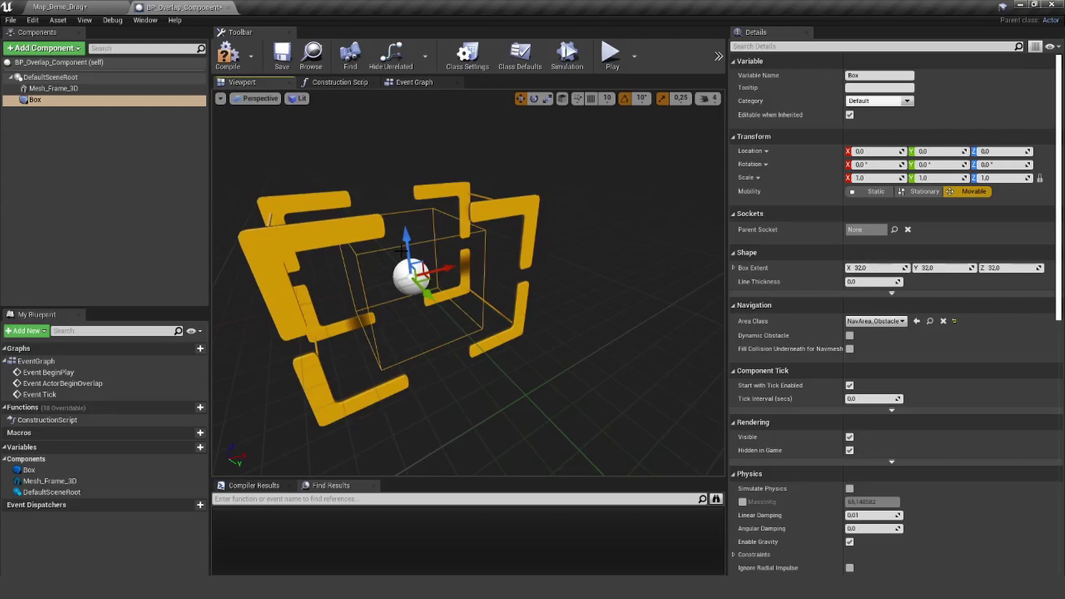
Scale the box collision to fit the frame mesh, about 2.01 × 1.13 × 1.40, with scale snapping turned off
alt+drag(379, 280, 448, 237)
scroll(404, 277, up, 2)
key(r)
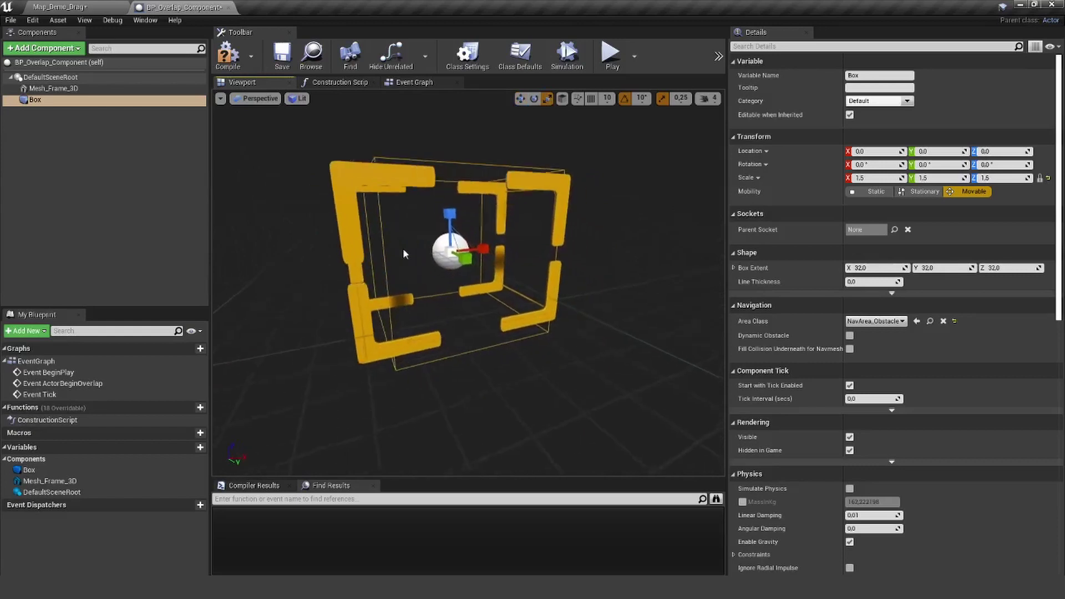
click(662, 99)
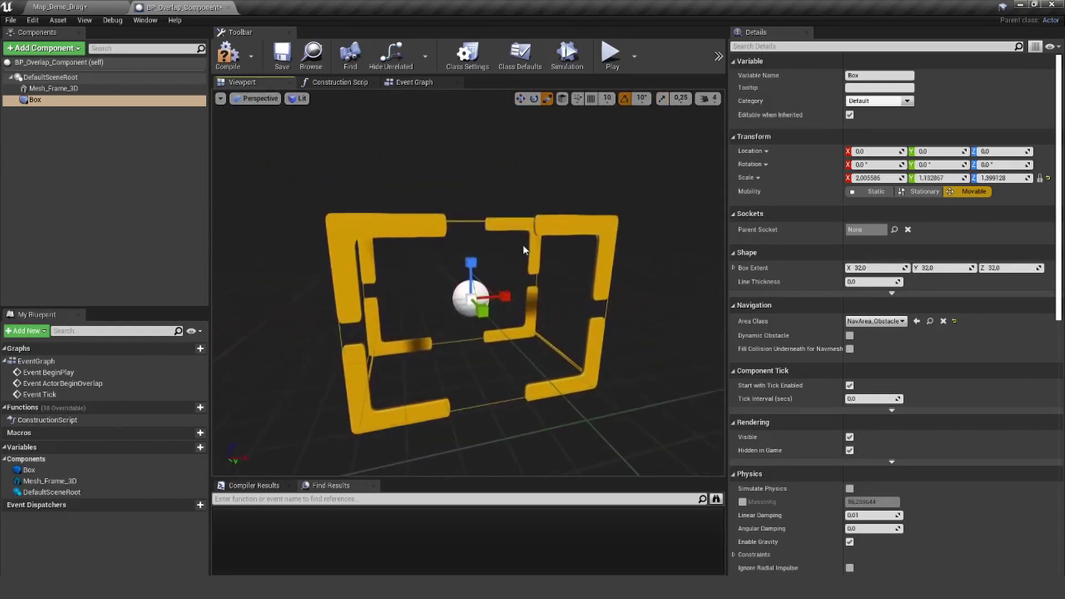
Rename the box collision component to OverlapTrigger
click(68, 99)
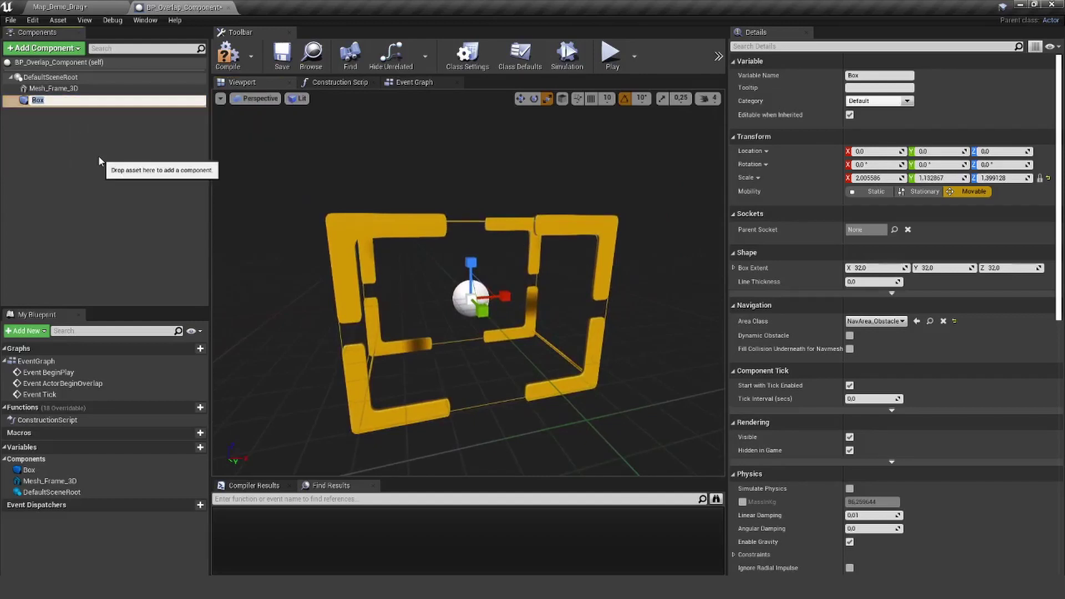
text(OverlapTrigger)
key(Return)
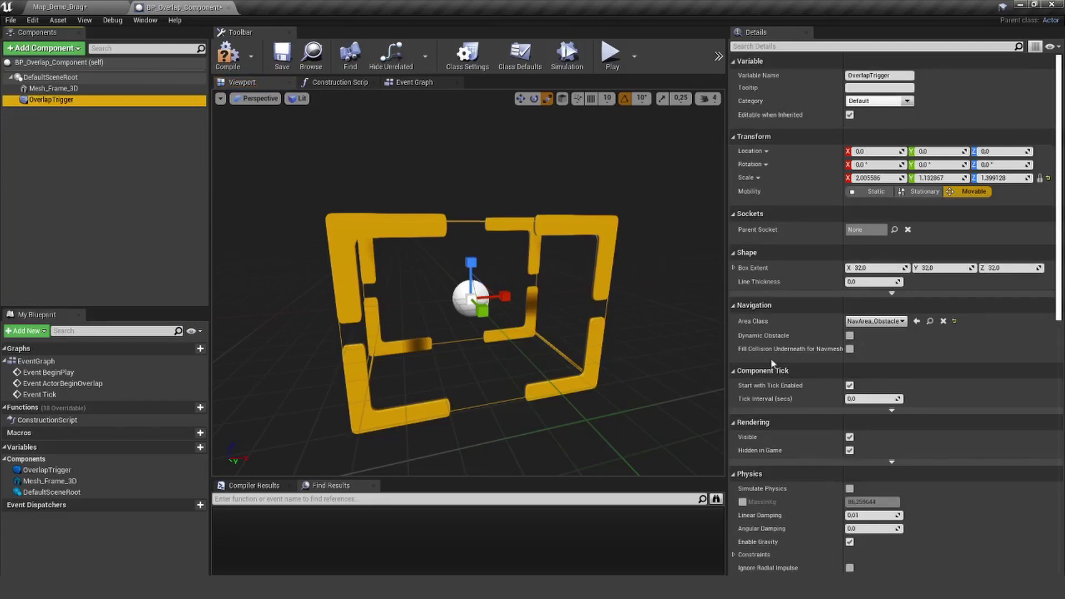
Add the component tag overlap_trigger_box to OverlapTrigger, and compile and save the blueprint
scroll(874, 357, down, 8)
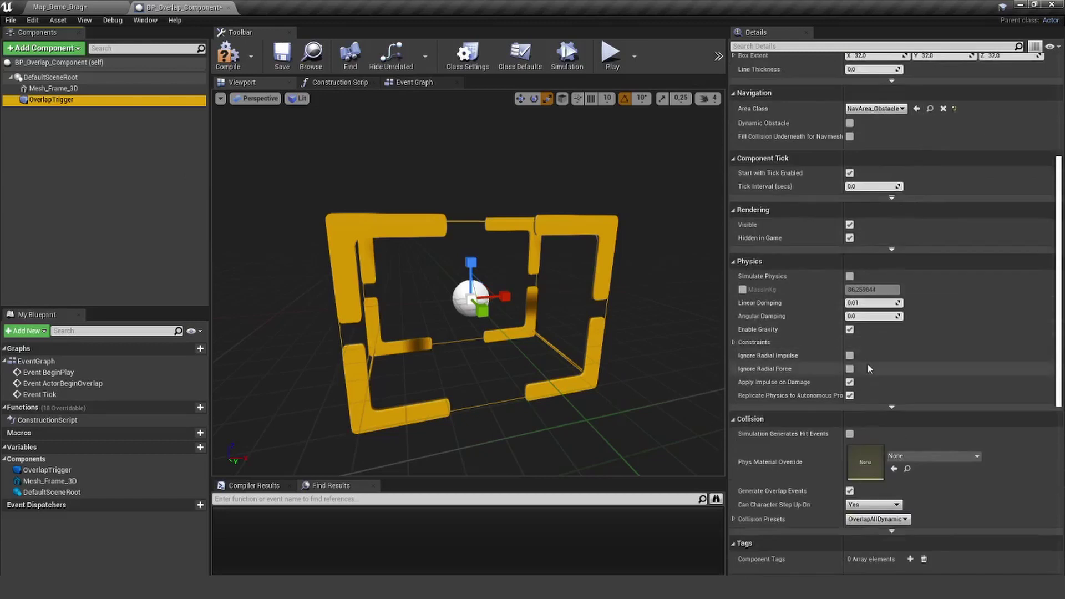
scroll(861, 363, down, 1)
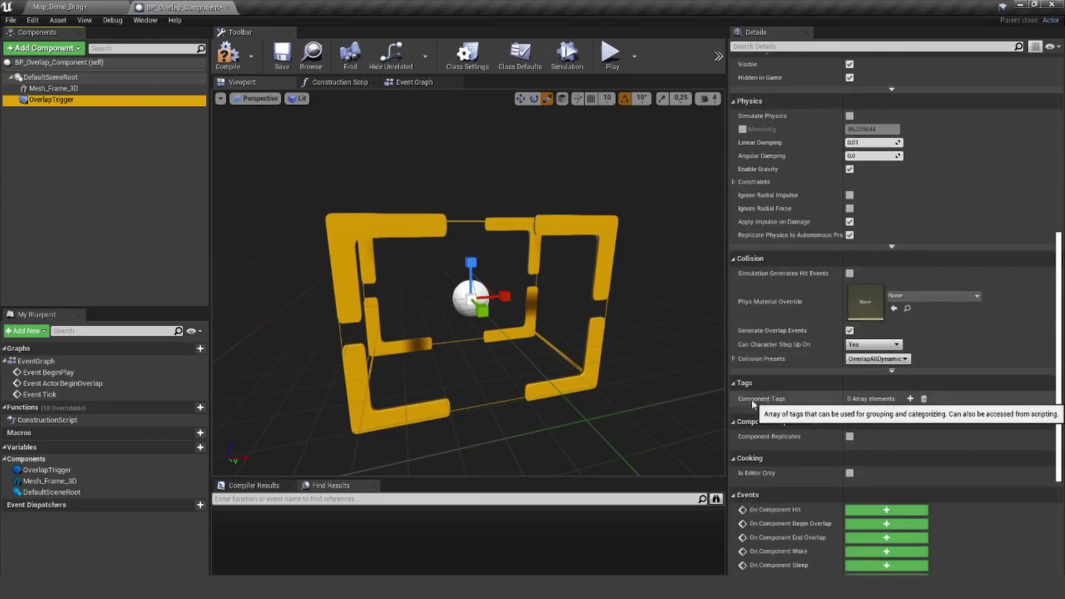
click(910, 398)
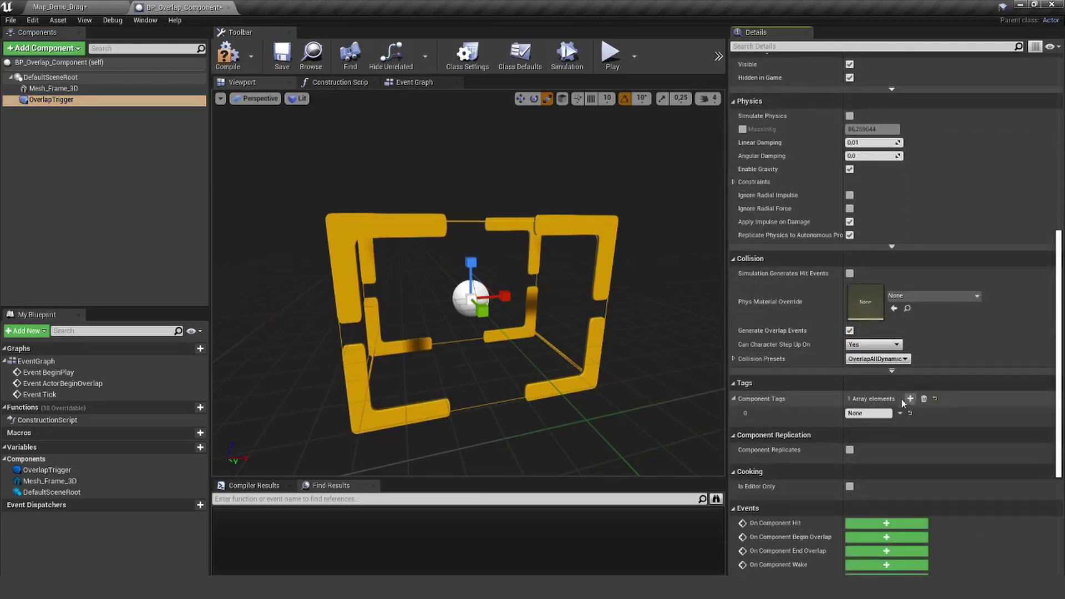
click(881, 413)
text(overlap_trigger_box)
key(Return)
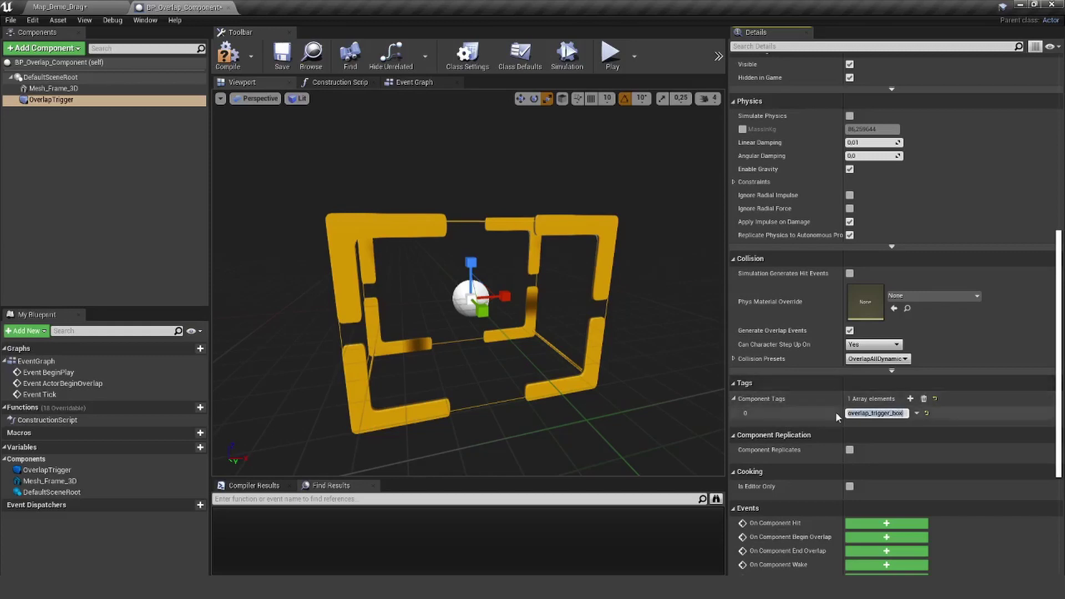
click(227, 54)
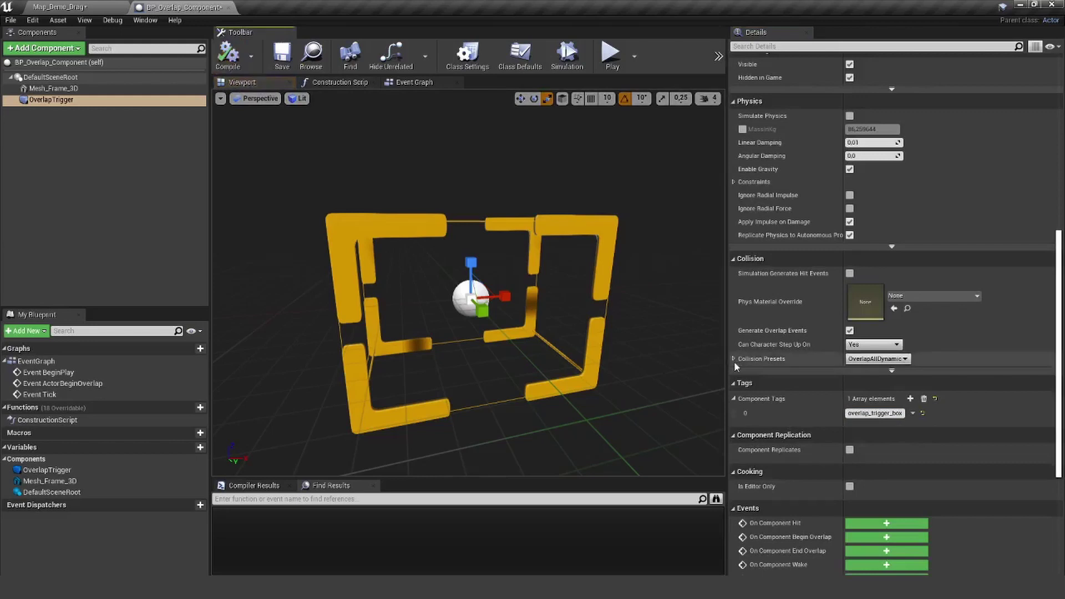
click(44, 100)
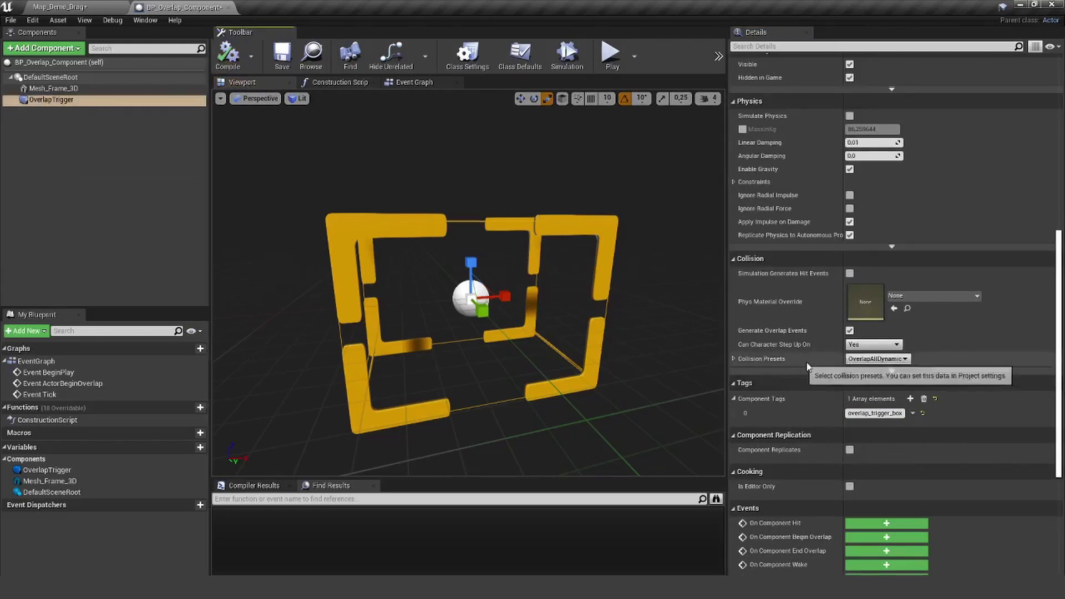
click(283, 56)
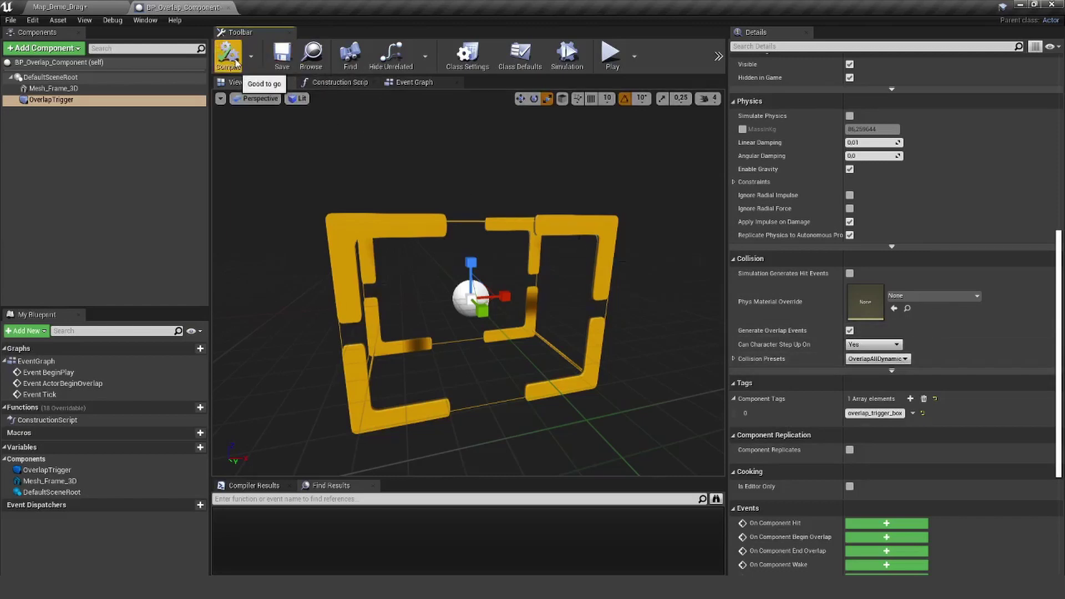
Add the Comp Overlap Comp component to BP_Overlap_Component with its default name, and compile and save the blueprint
click(69, 49)
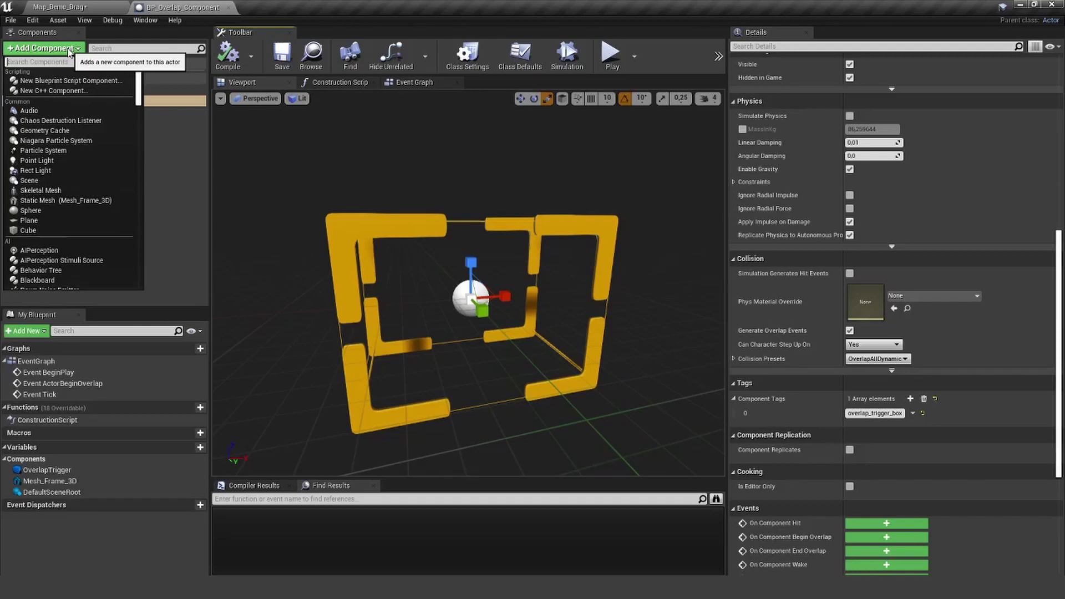
text(overl)
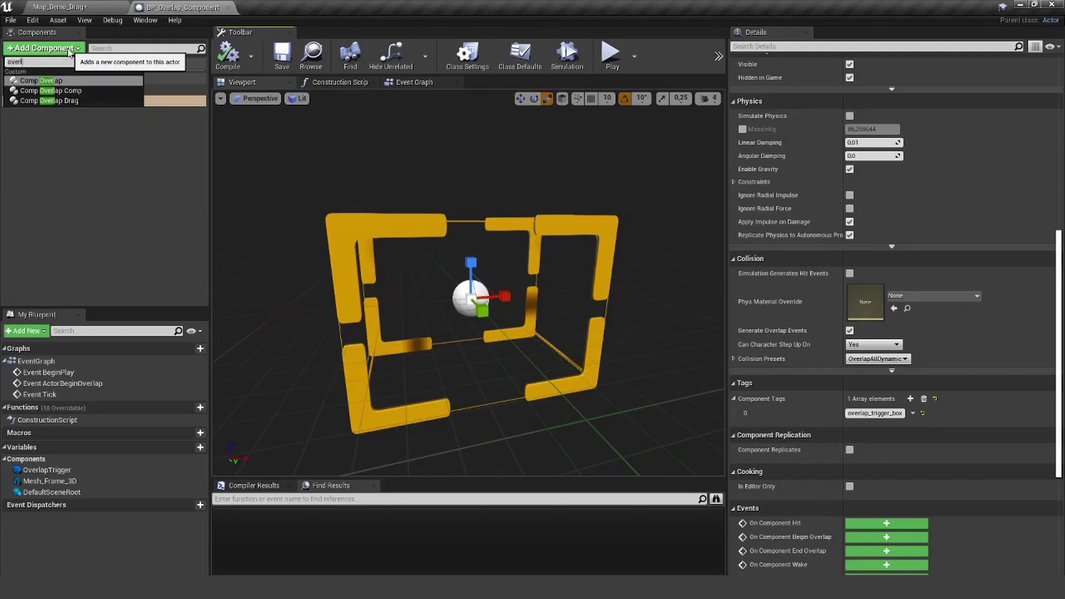
click(61, 90)
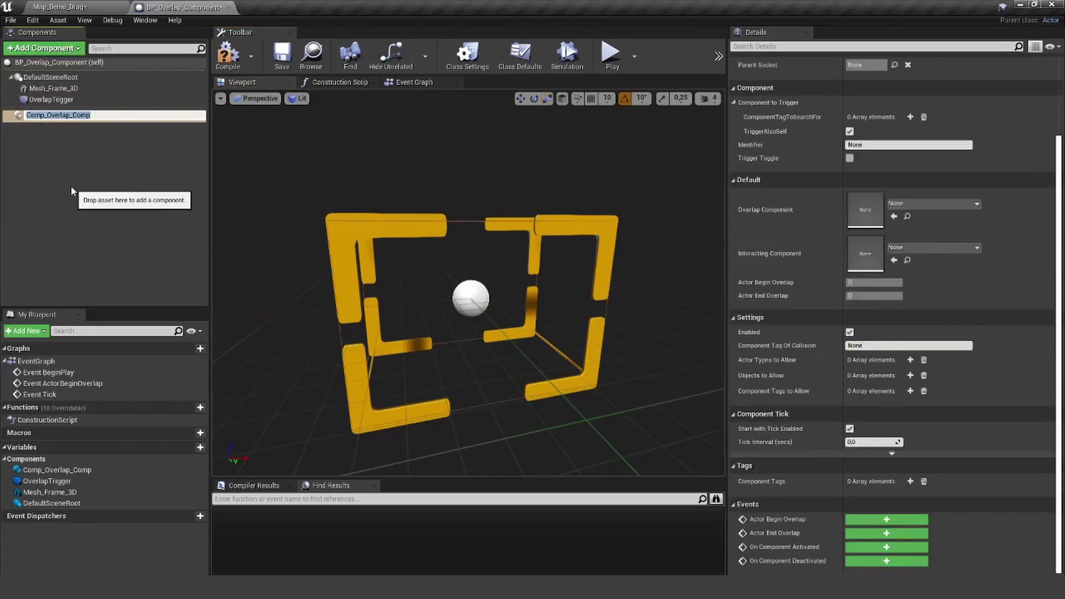
click(63, 154)
click(45, 116)
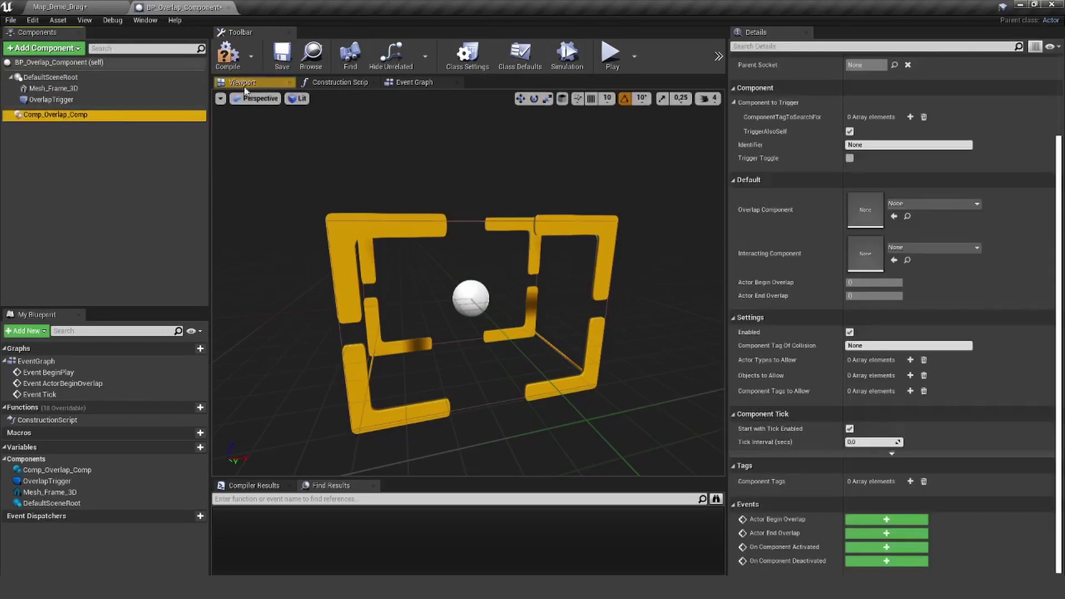
click(281, 55)
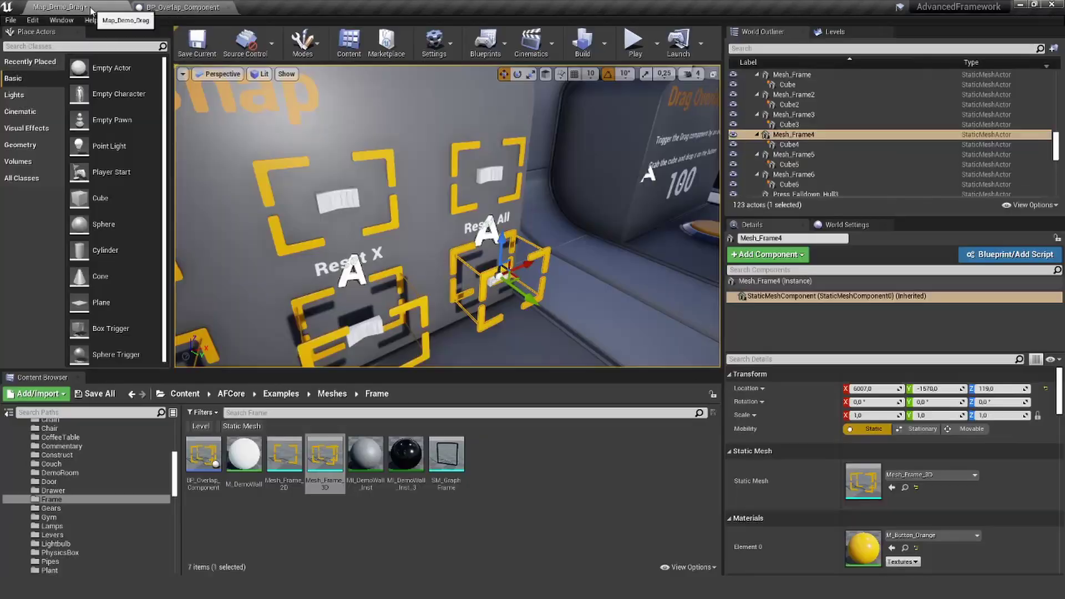
Place BP_Overlap_Component in the Map_Demo_Drag level beside the orange button of the Drag Overlap station
right_drag(403, 204, 477, 183)
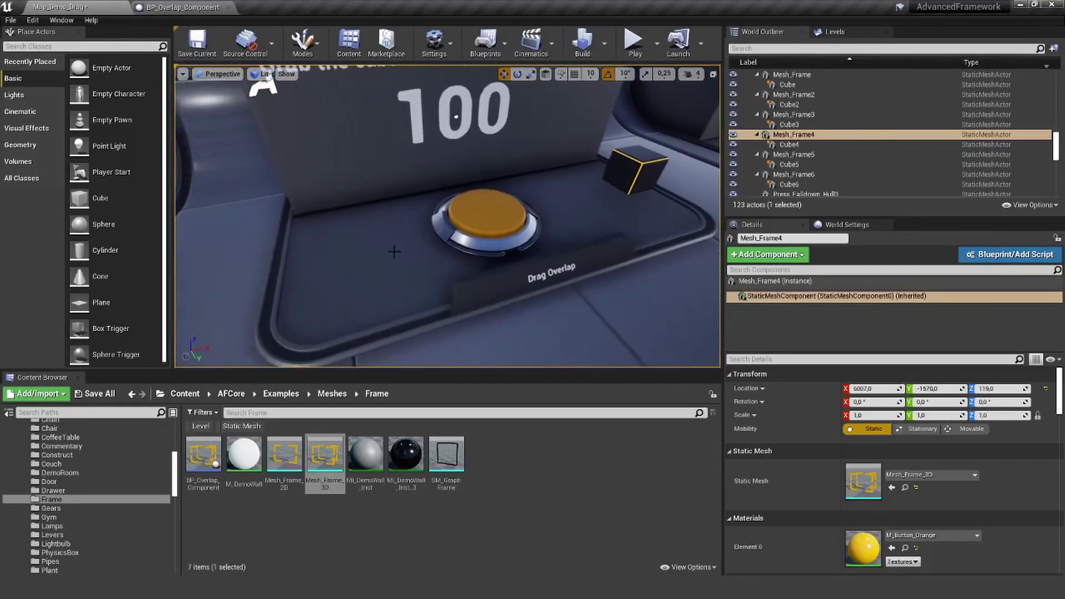
drag(204, 456, 388, 186)
right_drag(388, 185, 436, 178)
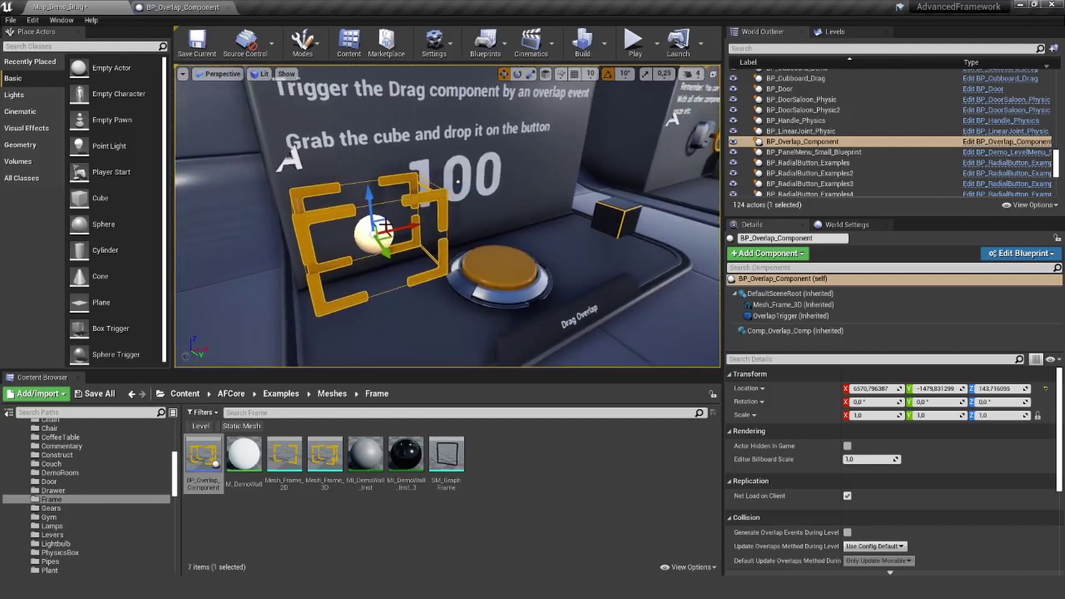
Copy the placed actor's OverlapTrigger tag overlap_trigger_box into the Component Tag Of Collision setting of its Comp_Overlap_Comp
click(793, 330)
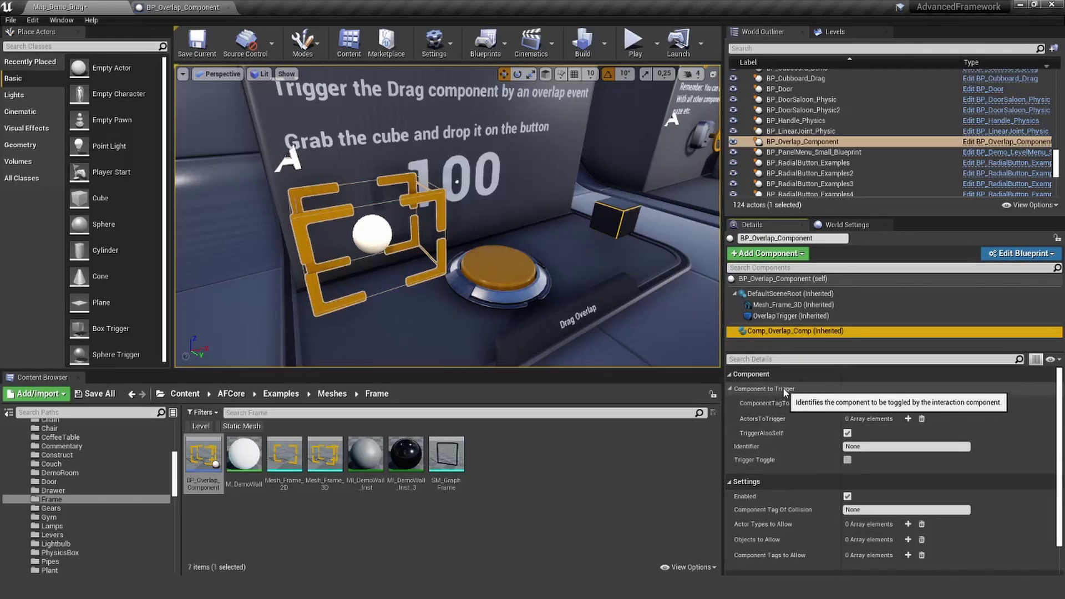
click(731, 388)
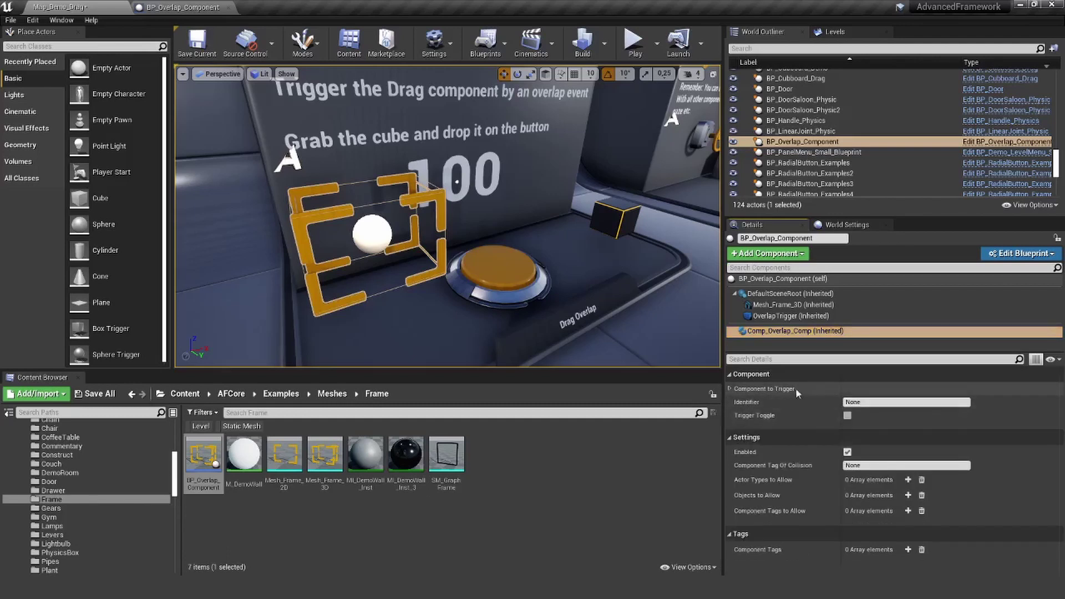
mouse_move(548, 281)
right_down()
mouse_move(577, 294)
mouse_move(548, 282)
right_up()
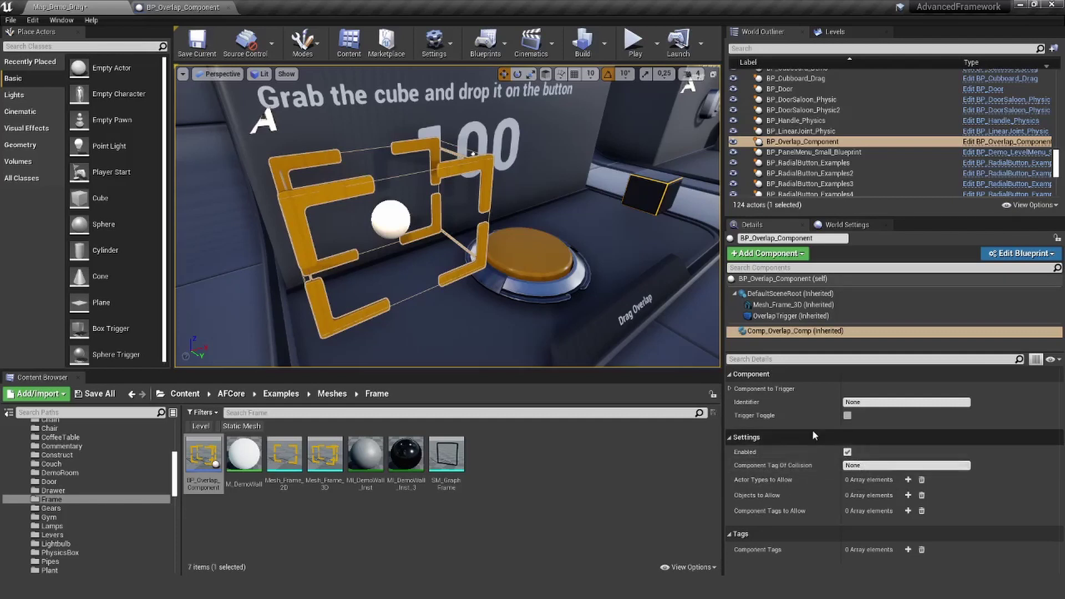
click(799, 315)
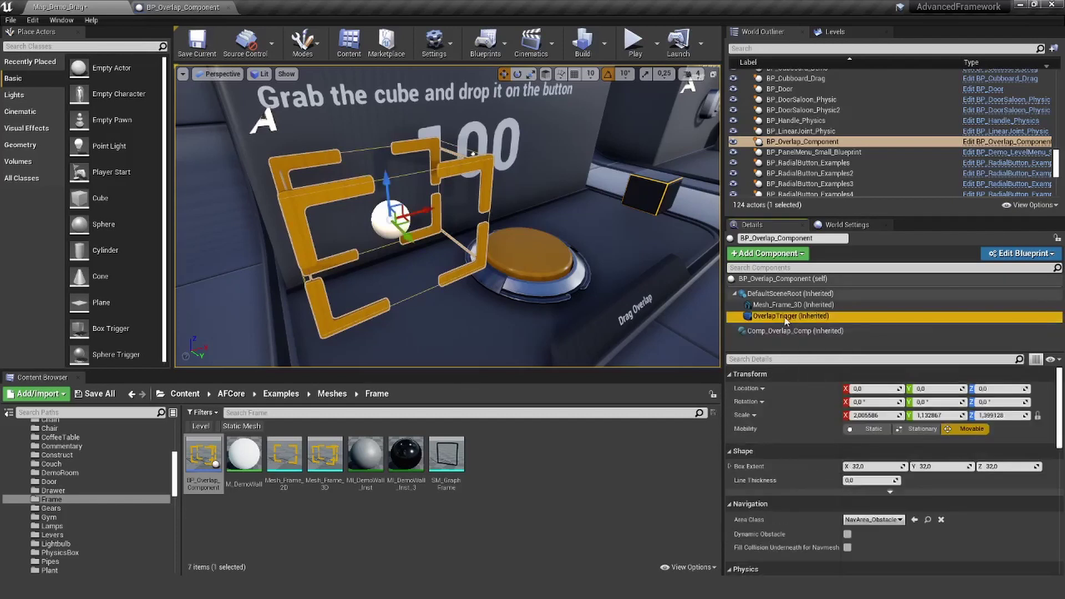
scroll(825, 482, down, 5)
scroll(825, 482, down, 5)
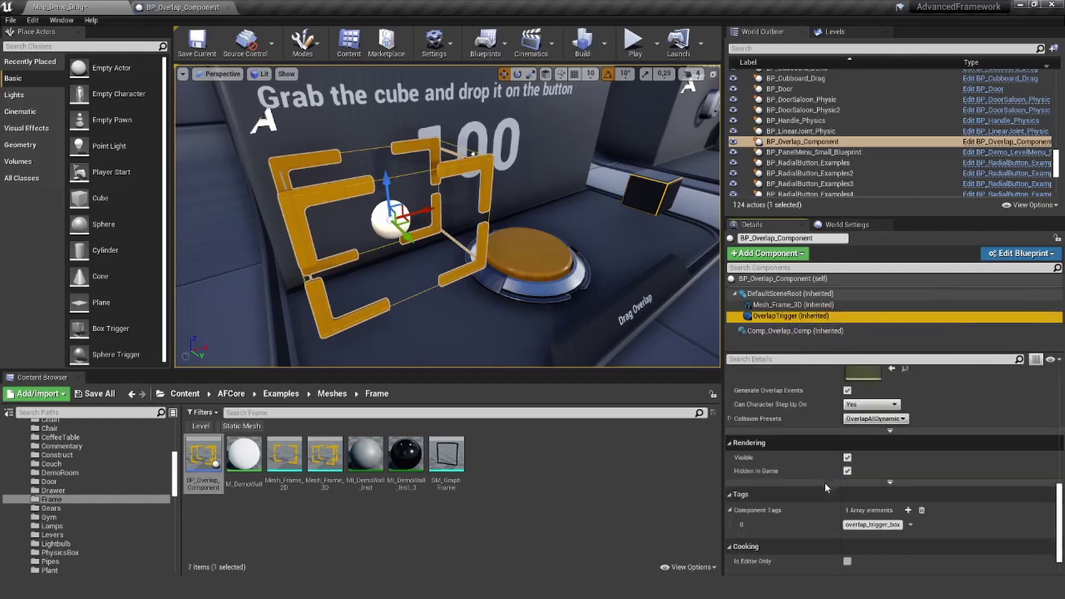
click(871, 477)
key(ctrl+c)
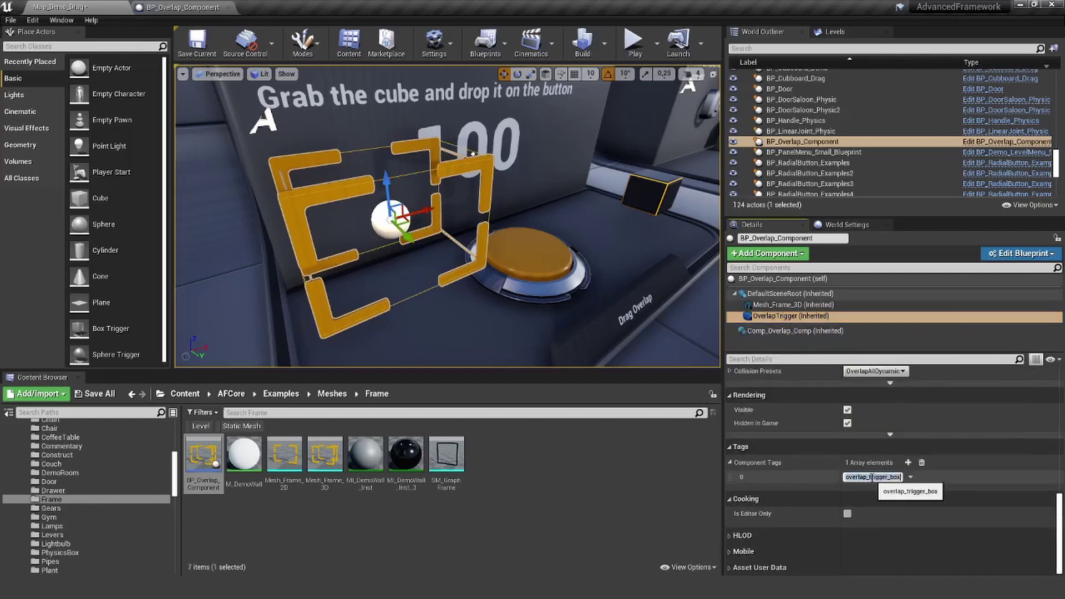
click(790, 330)
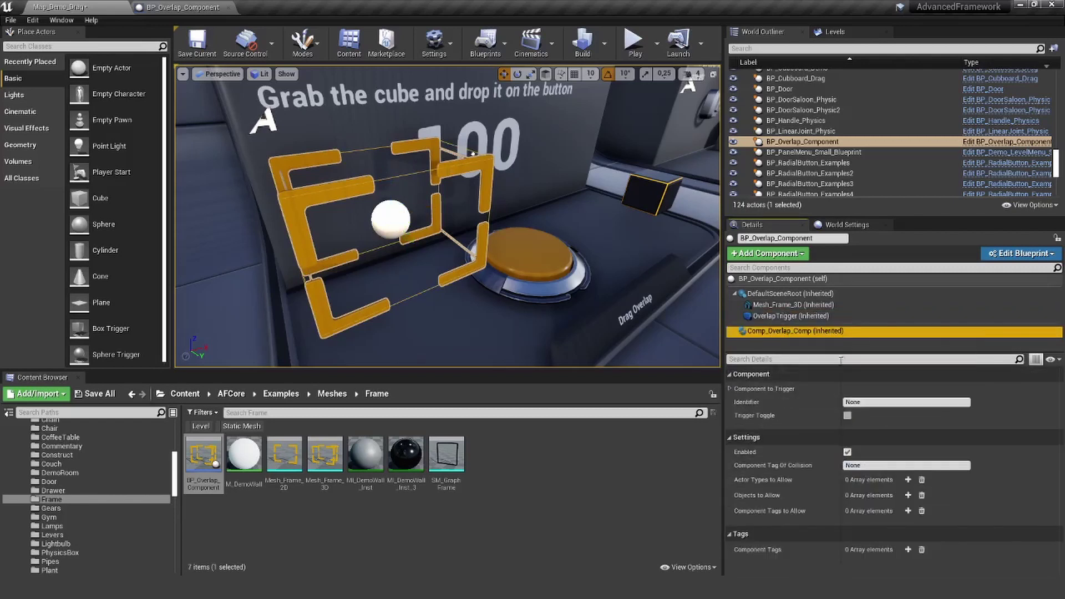
click(855, 464)
key(ctrl+v)
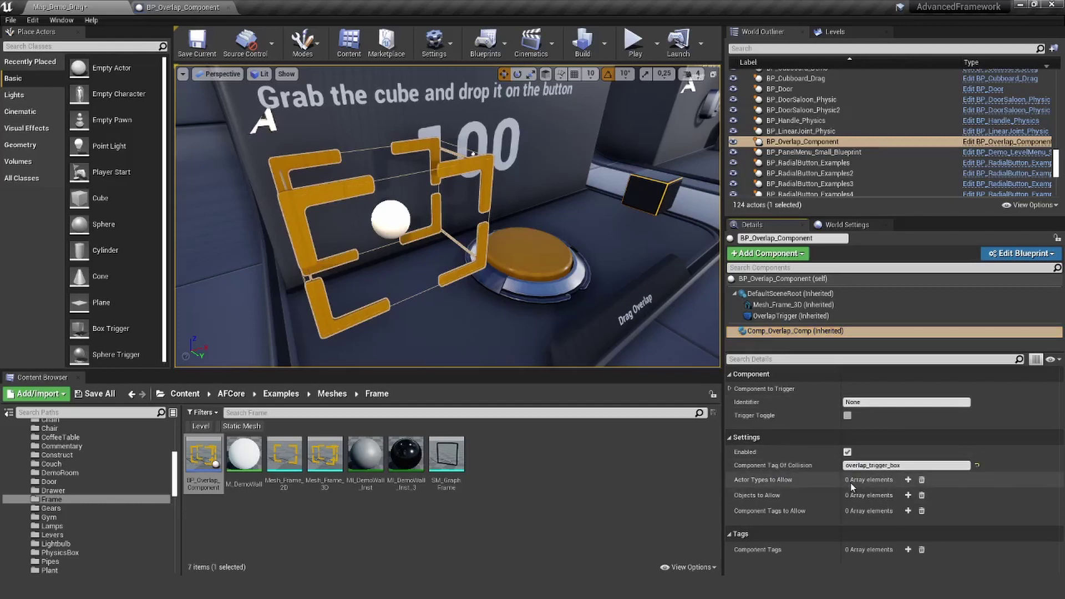
Add BP_Shape_Cube_Small to the Actor Types to Allow of Comp_Overlap_Comp and save the level
click(907, 480)
click(862, 495)
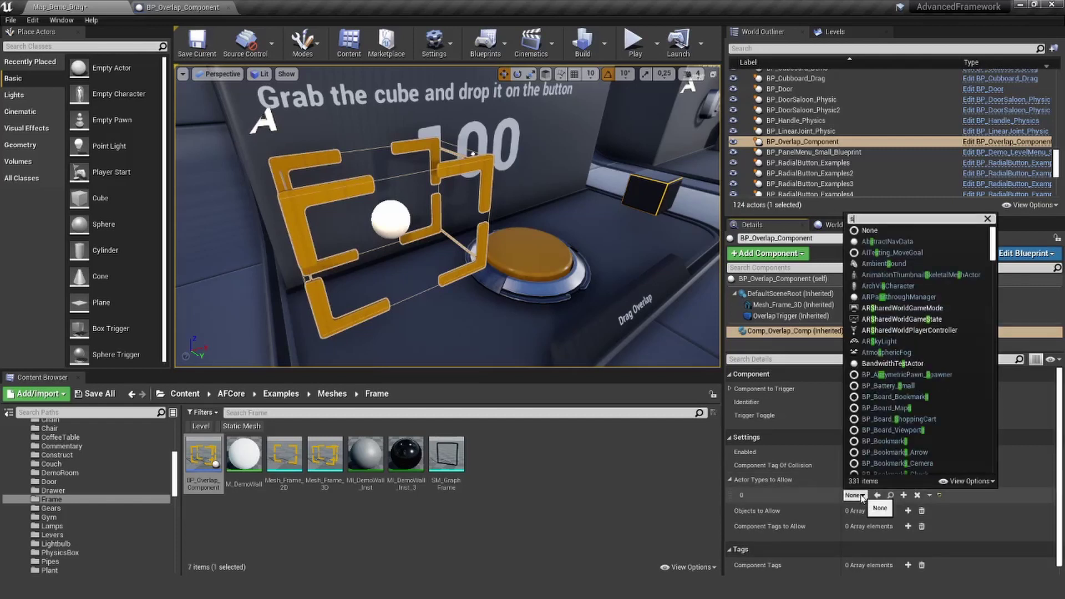
text(small cu)
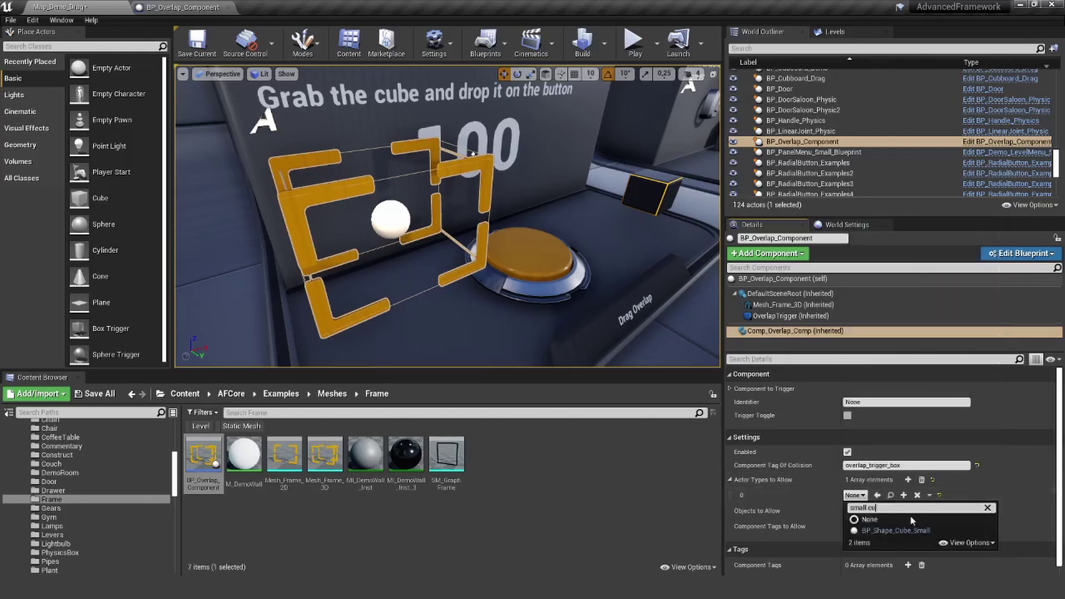
click(916, 531)
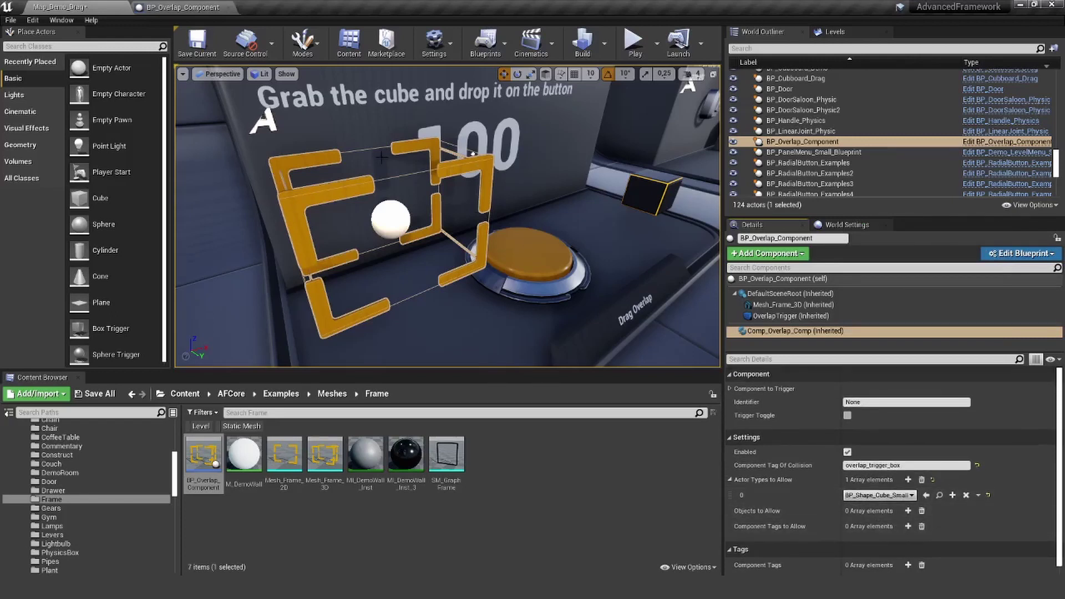
click(197, 43)
Expand Comp_Overlap_Comp's Component to Trigger settings, check the Comp_Active component's tag in the BP_Lights_Bulb blueprint, and return to the level
key(s)
right_drag(415, 255, 444, 247)
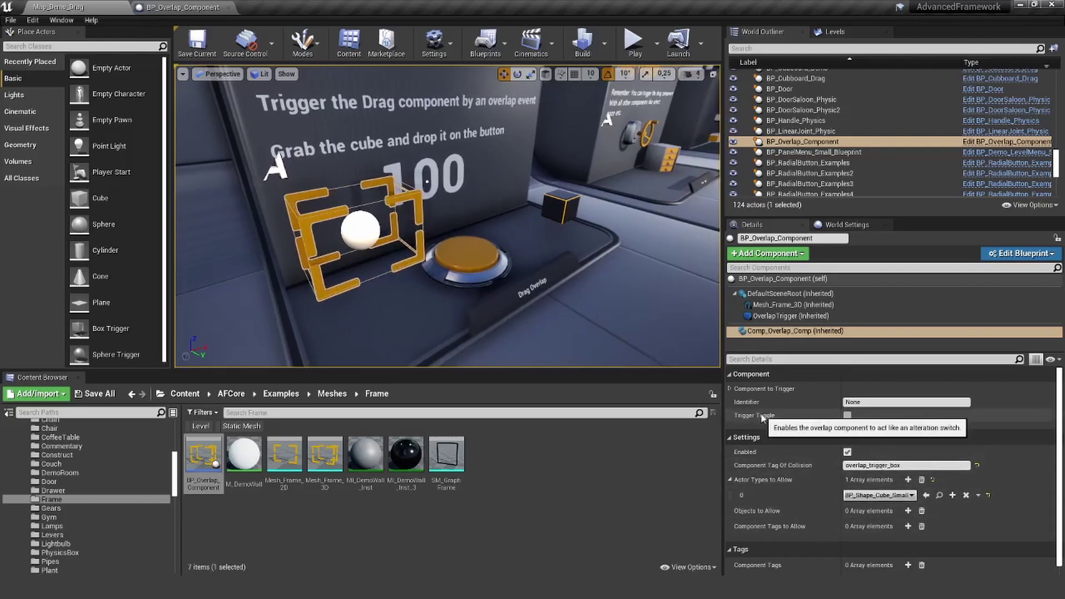
right_drag(519, 299, 489, 284)
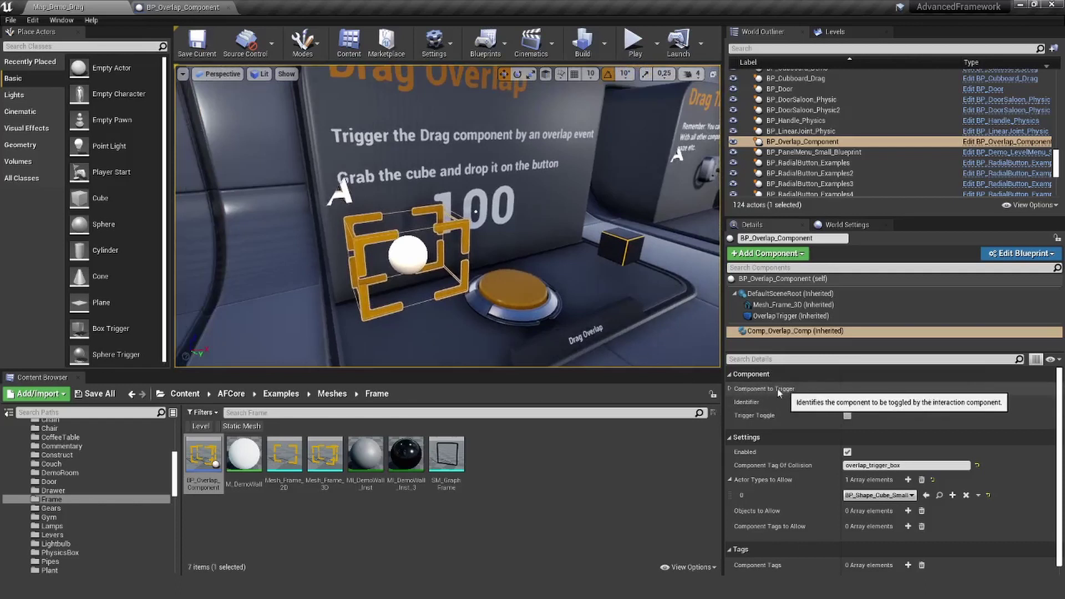
click(730, 389)
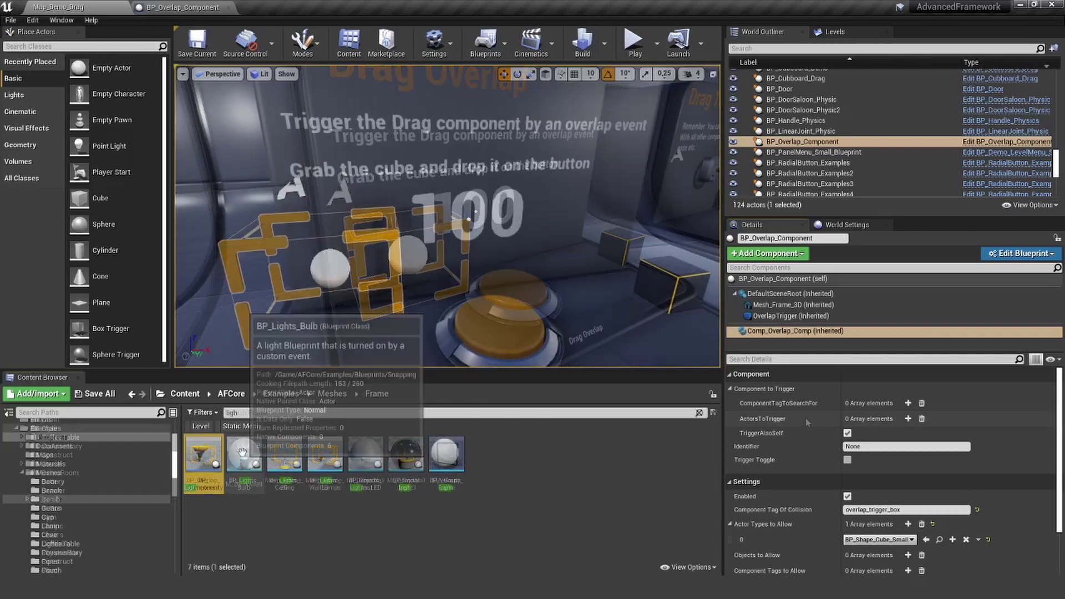
double_click(241, 451)
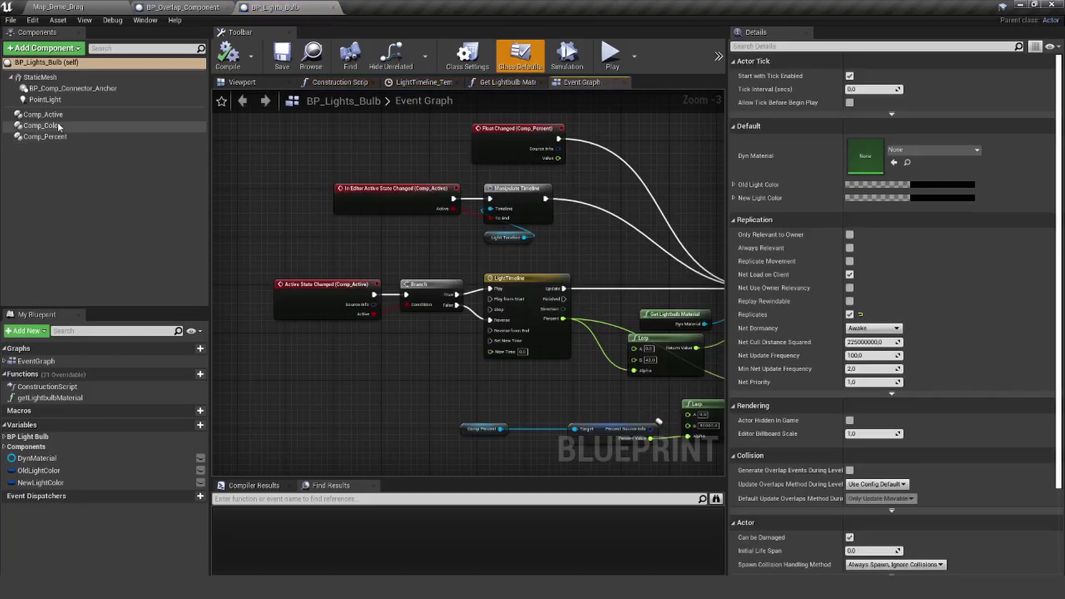
click(47, 115)
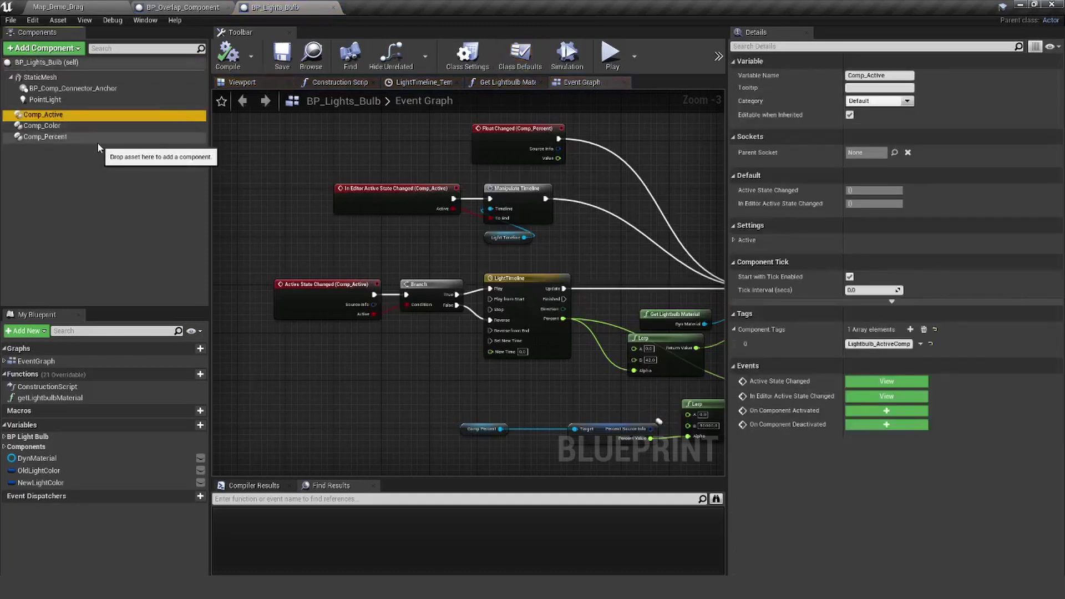
click(78, 7)
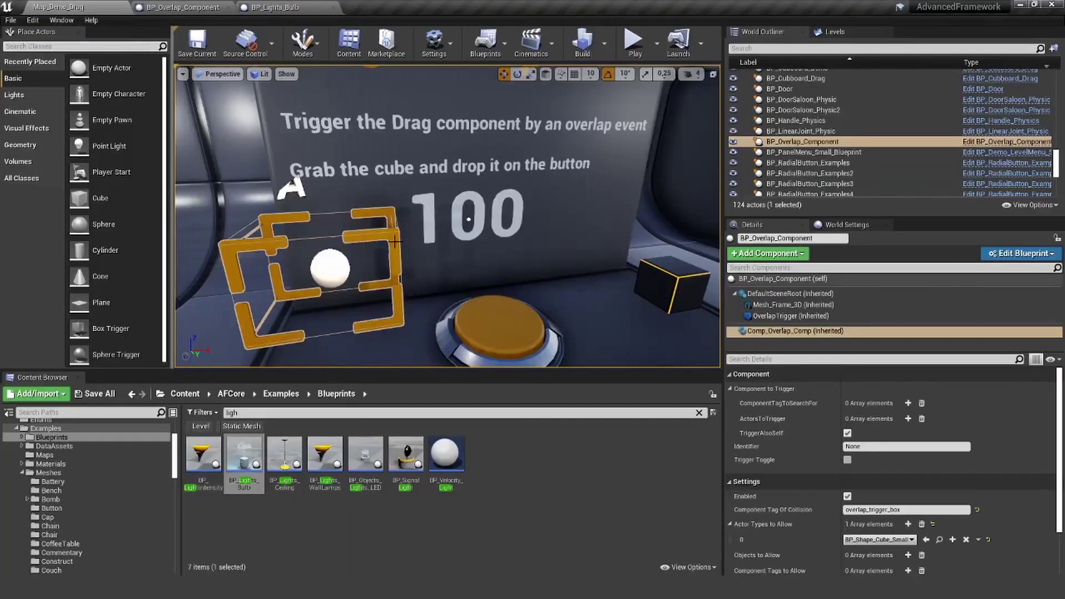
Place a BP_Lights_Bulb actor on the Drag Overlap station behind the overlap box near the wall, scaled uniformly to about 1.94
drag(244, 458, 308, 201)
key(r)
right_drag(331, 321, 331, 291)
key(w)
drag(338, 303, 491, 279)
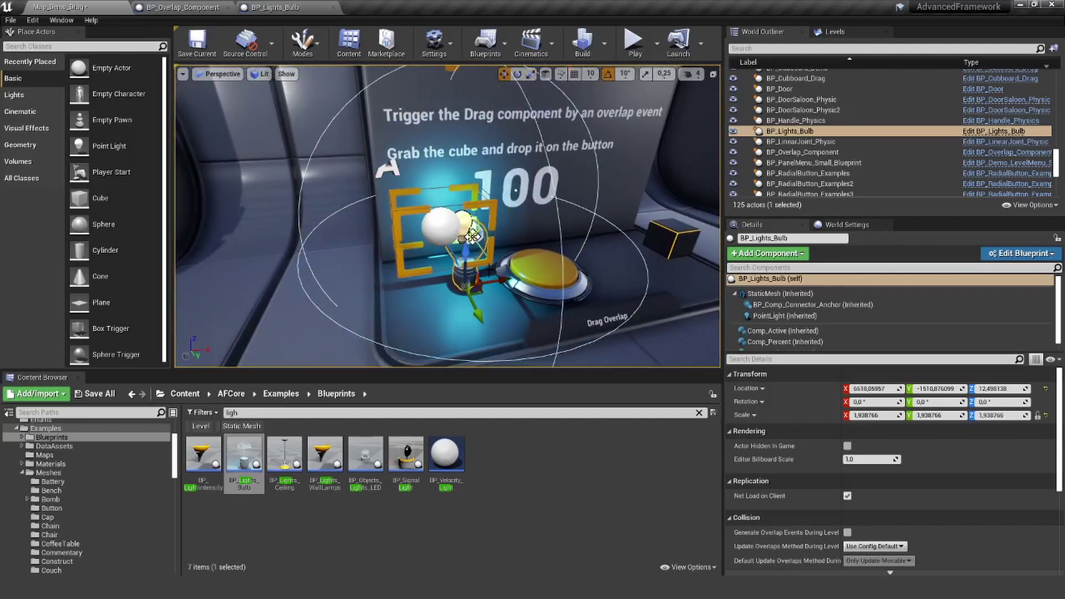
right_drag(491, 277, 520, 280)
drag(489, 264, 446, 262)
Add an ActorsToTrigger entry to Comp_Overlap_Comp of the placed BP_Overlap_Component and assign BP_Lights_Bulb to it
right_drag(483, 204, 429, 193)
click(484, 205)
click(766, 331)
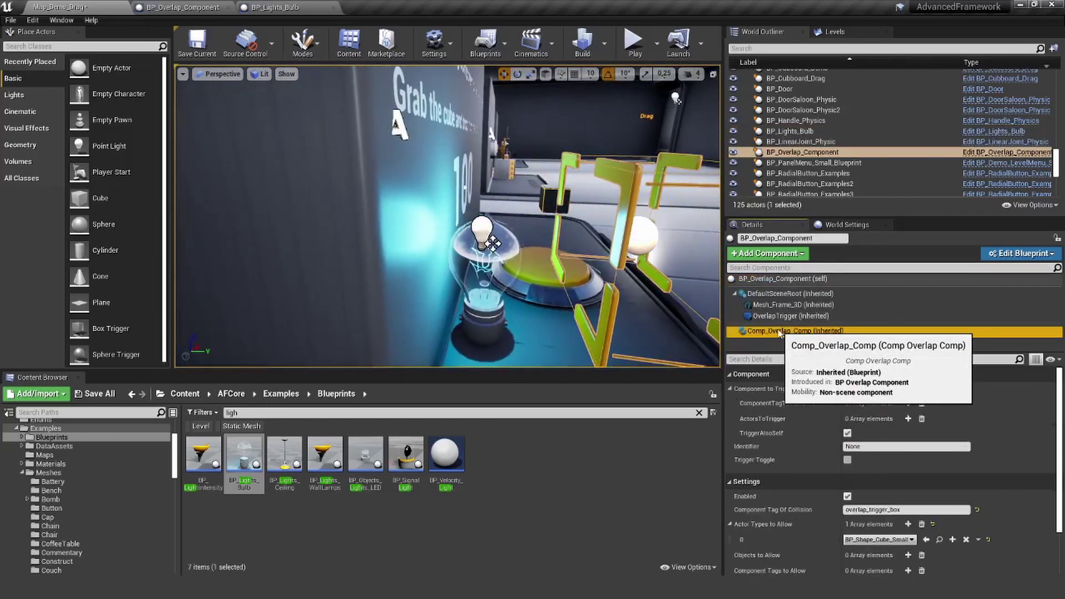
click(908, 418)
click(735, 418)
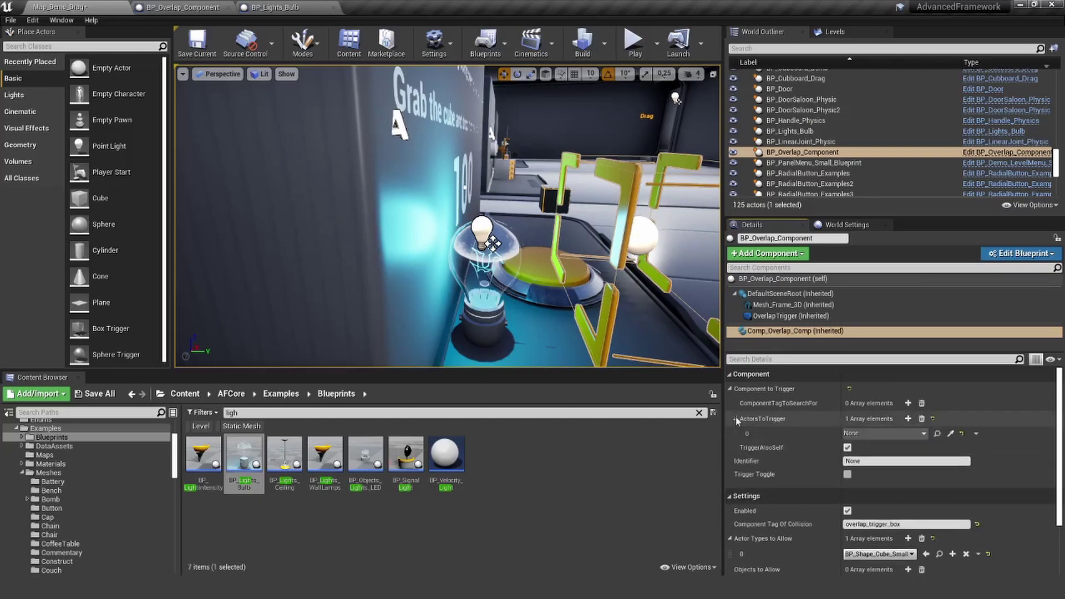
click(950, 433)
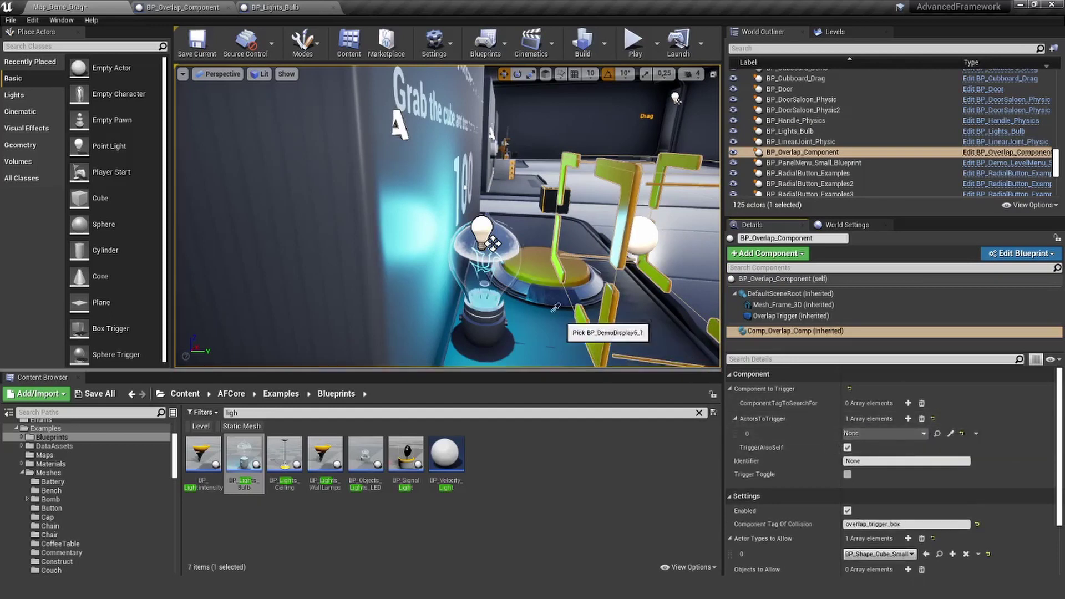
click(488, 301)
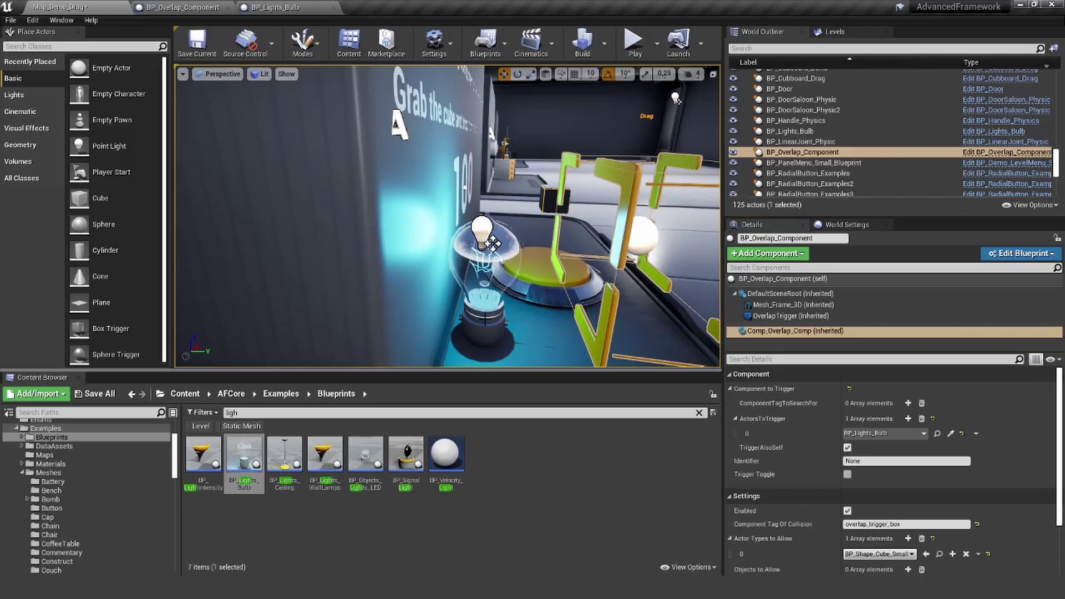
Copy the bulb's Comp_Active tag Lightbulb_ActiveComp into a new ComponentTagToSearchFor entry of the overlap actor's Comp_Overlap_Comp
click(492, 242)
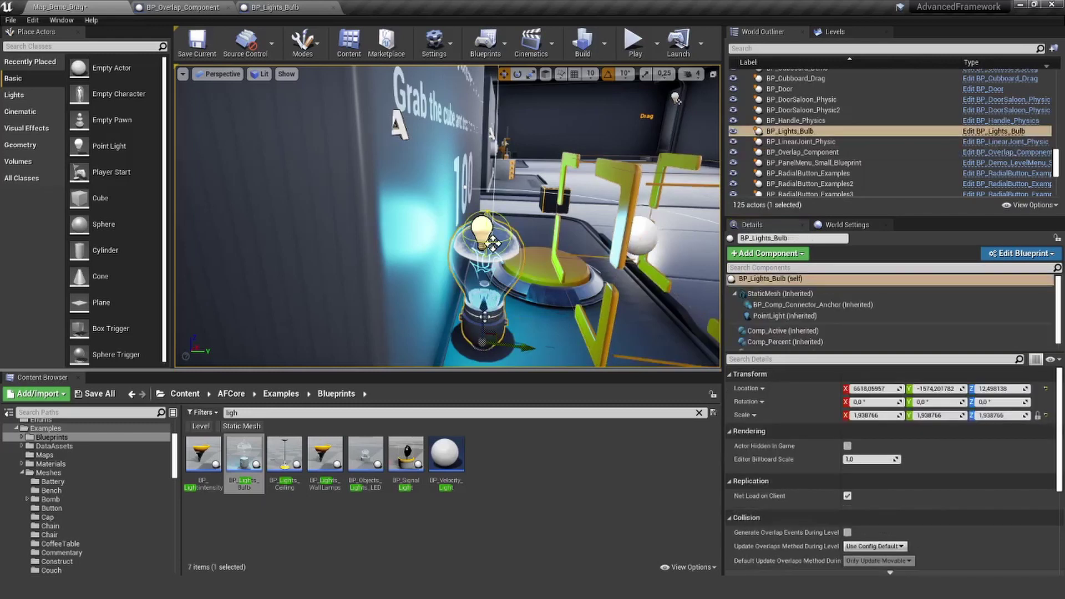
click(775, 331)
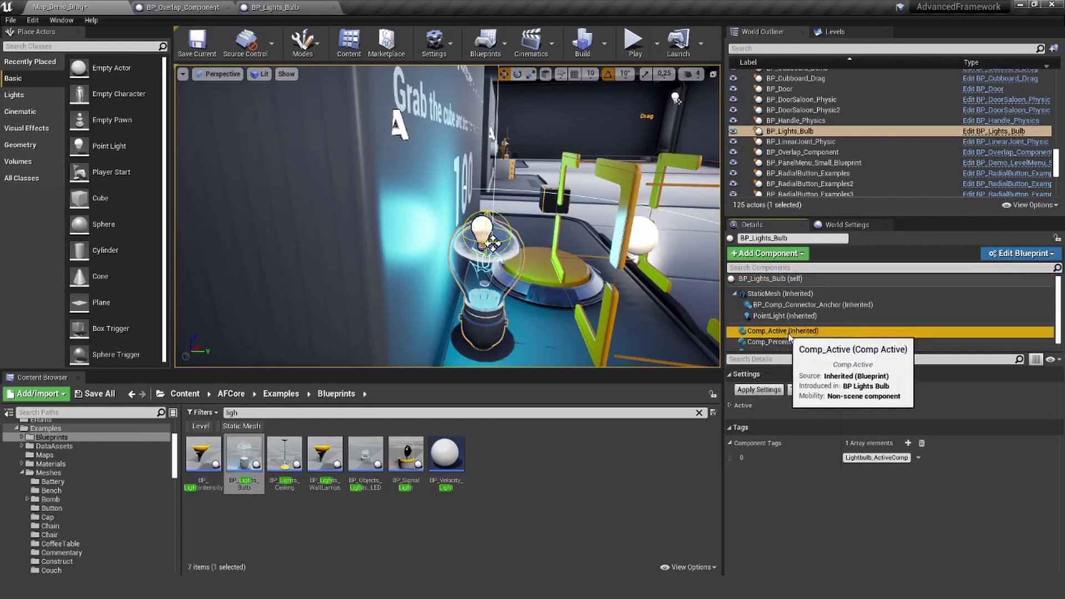
click(871, 458)
key(ctrl+c)
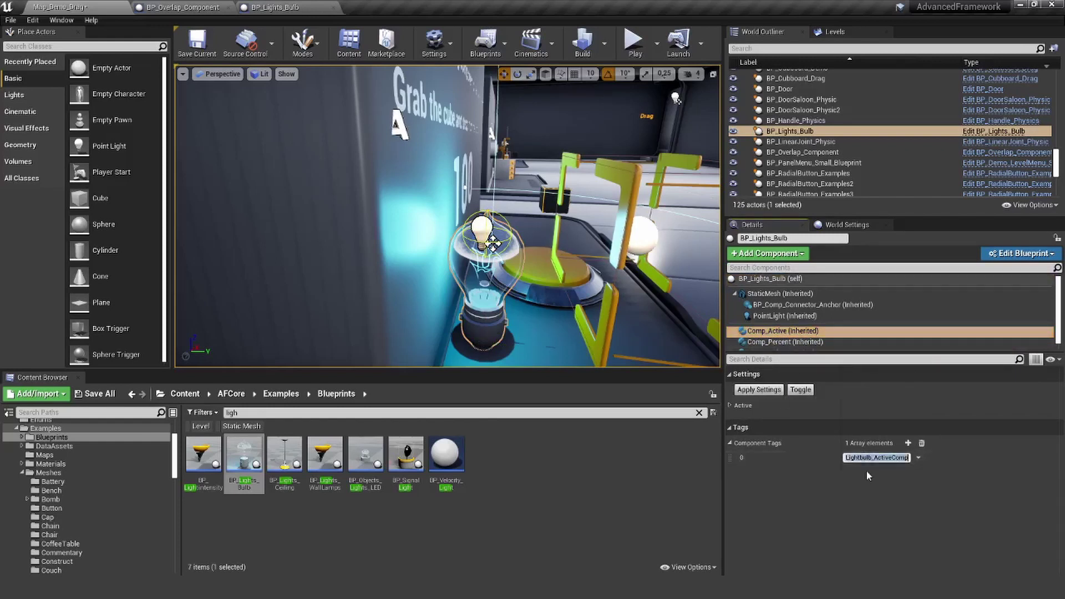
click(608, 322)
key(f)
click(786, 331)
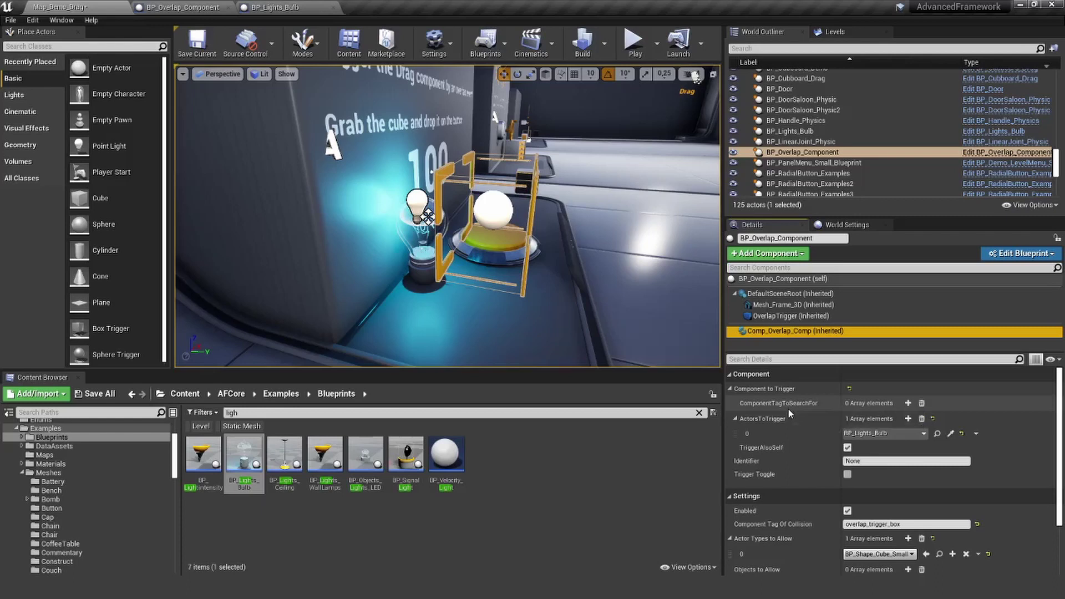
click(908, 404)
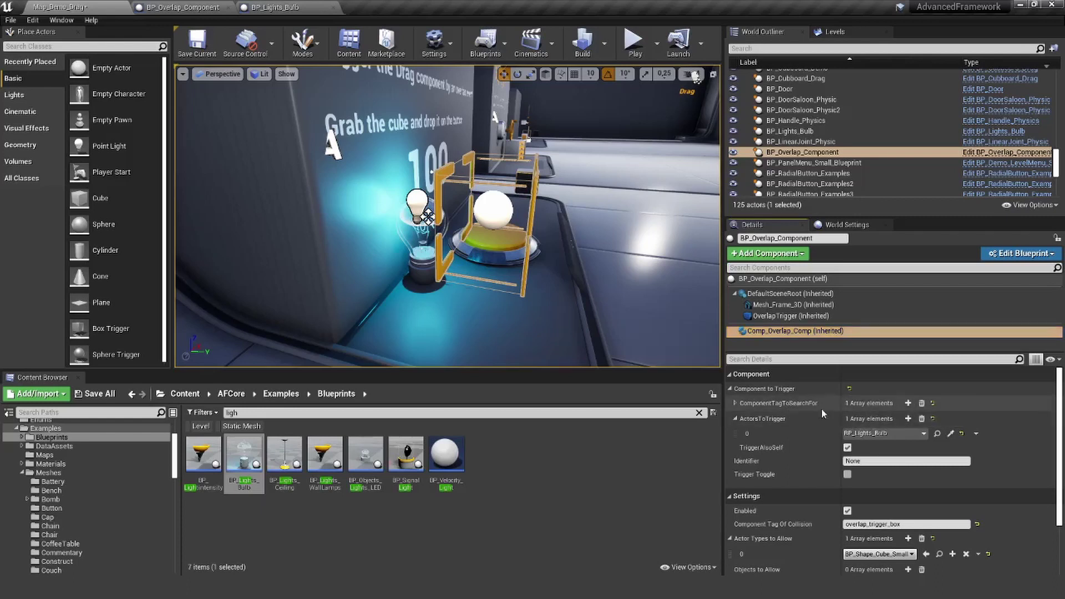
click(736, 403)
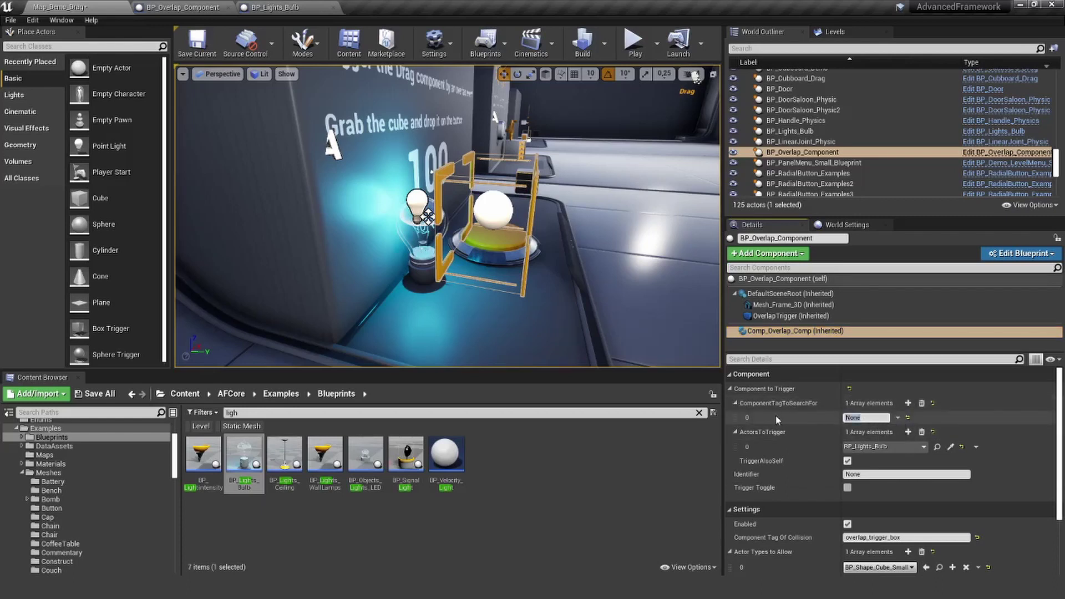
key(ctrl+v)
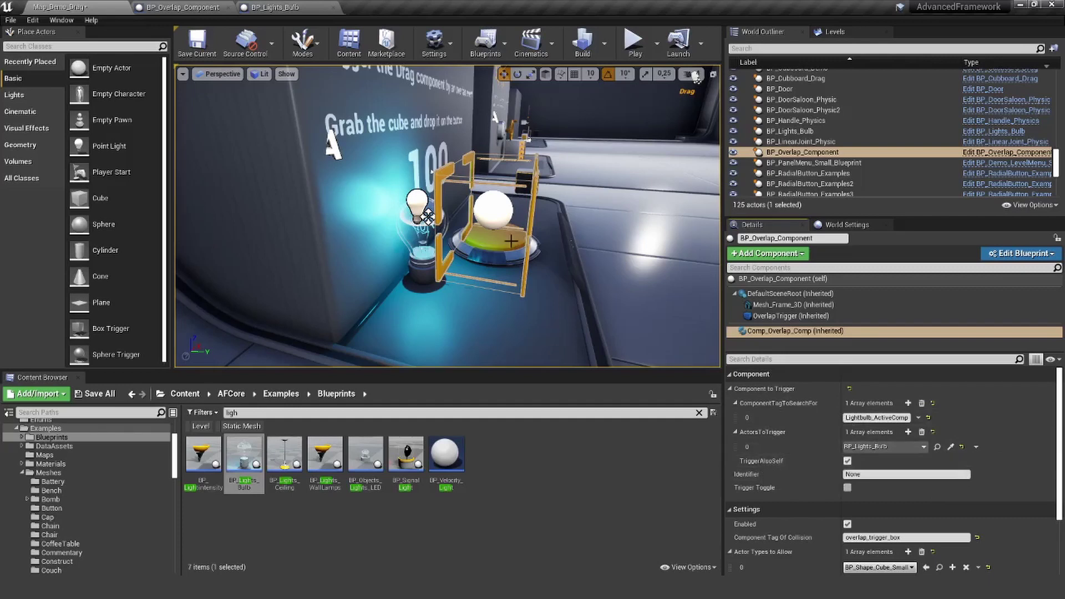
Turn off TriggerAlsoSelf in Comp_Overlap_Comp's Component to Trigger settings
right_drag(546, 236, 561, 243)
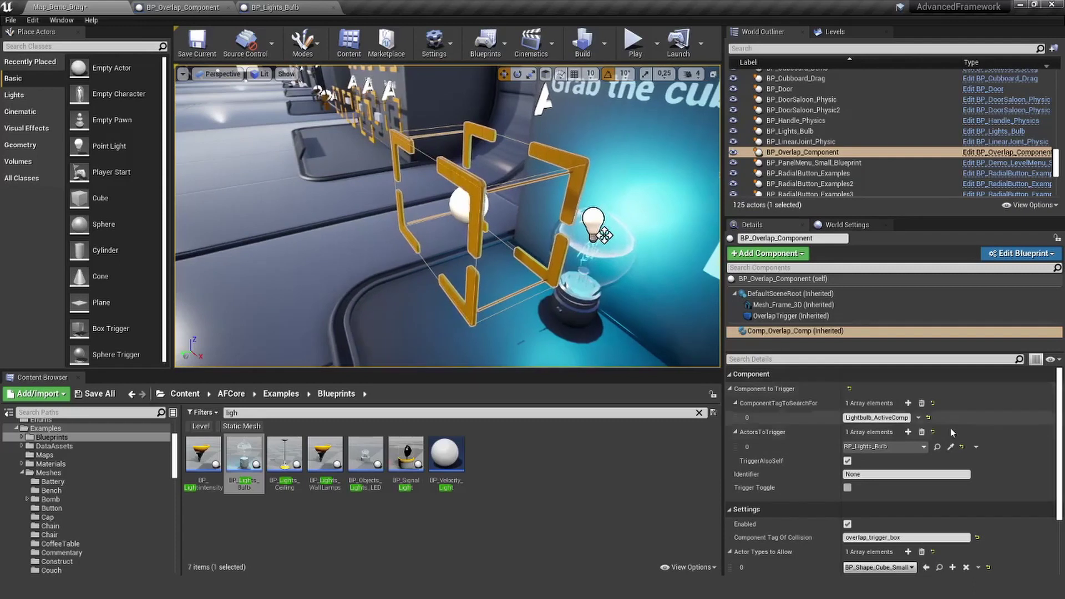
click(848, 461)
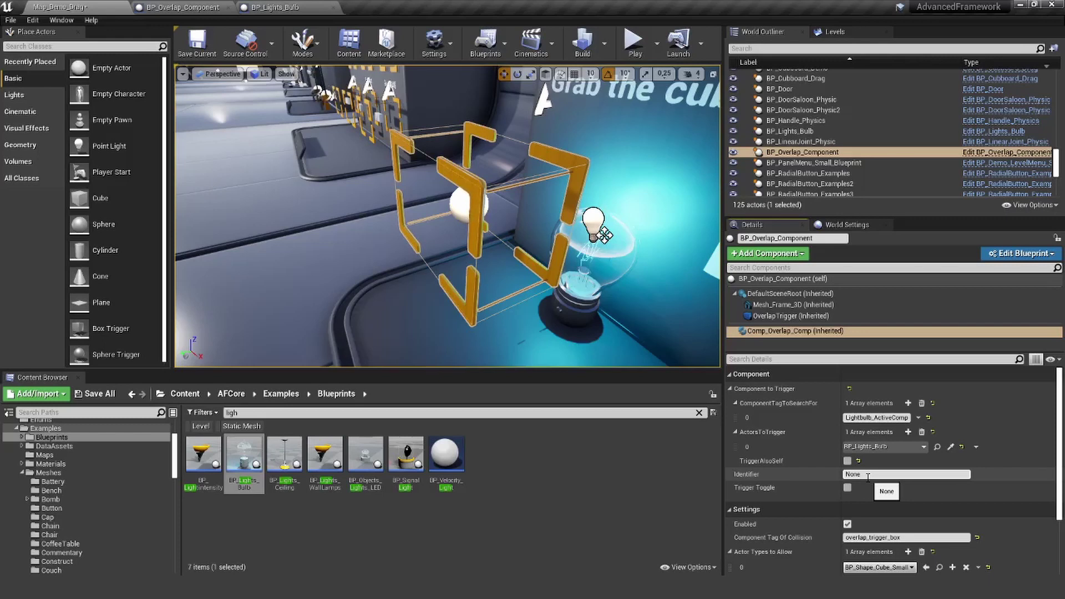
mouse_move(765, 490)
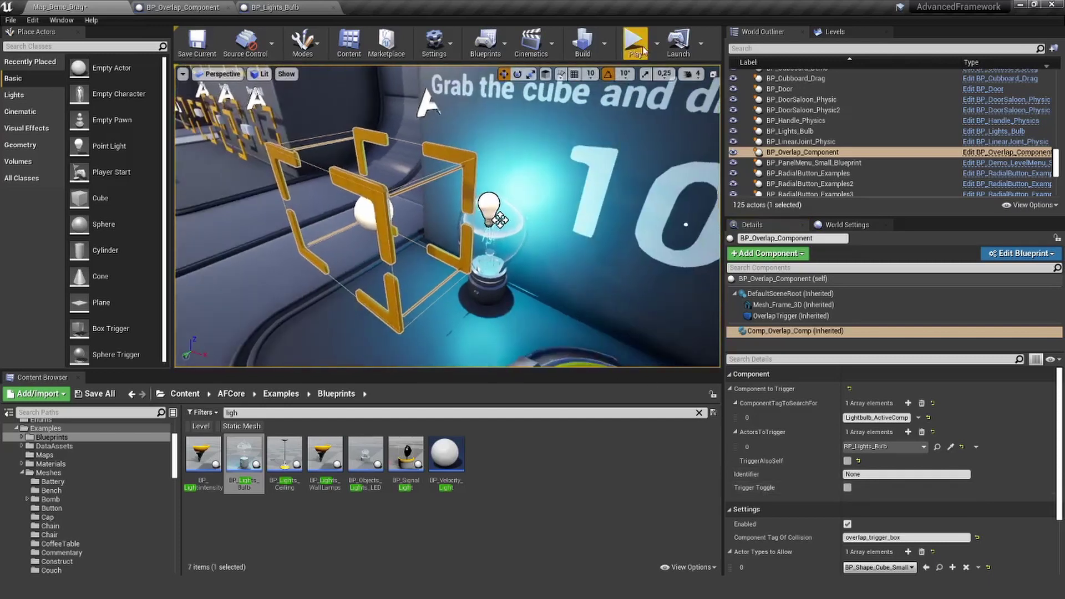
Play the level and walk to the small cube at the Drag Overlap station
click(633, 50)
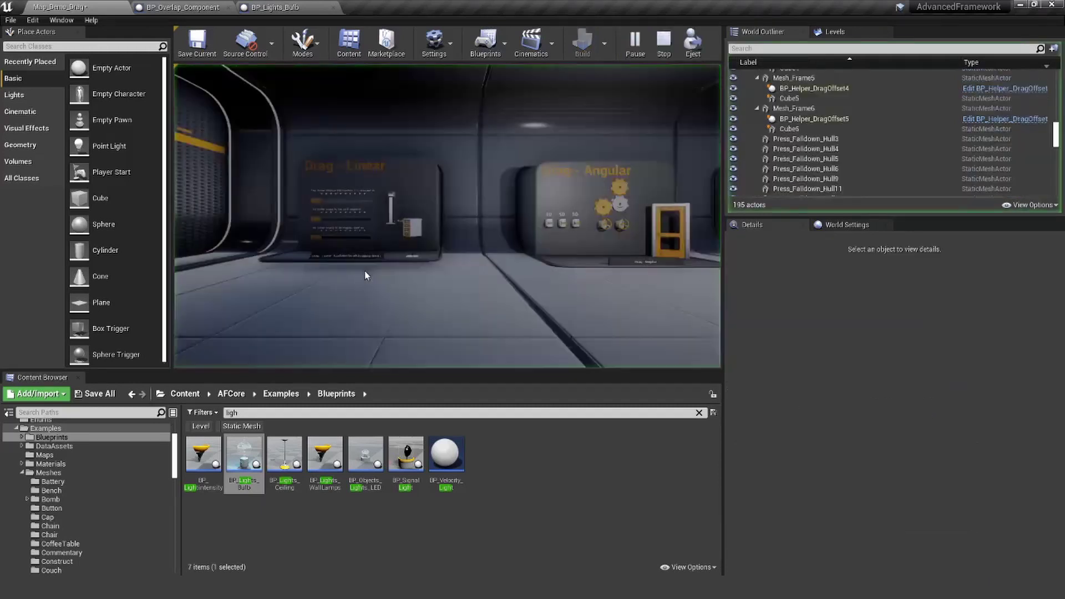
click(518, 228)
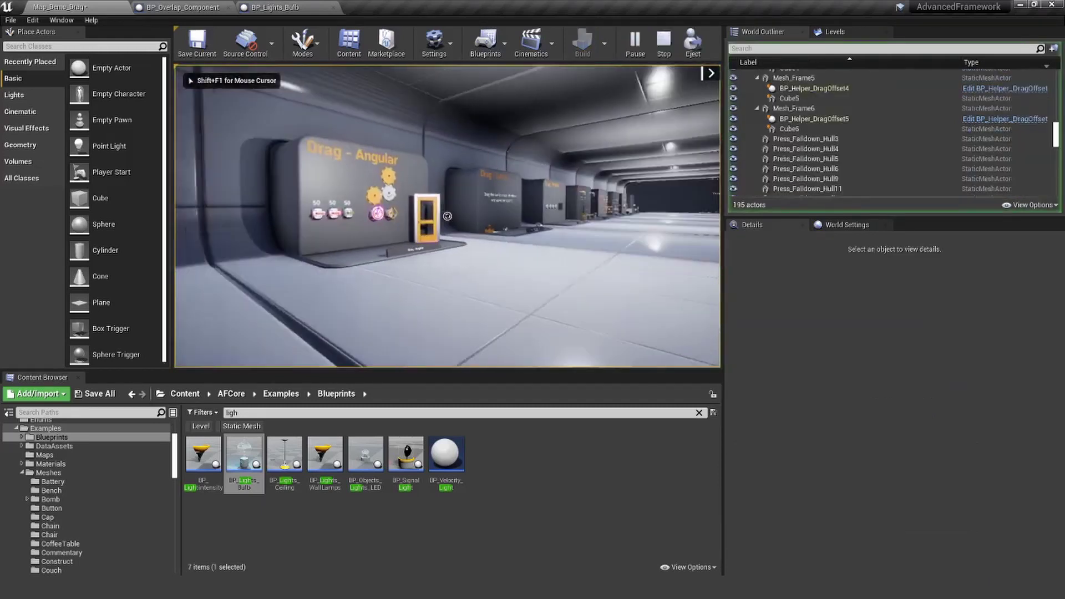
key(w)
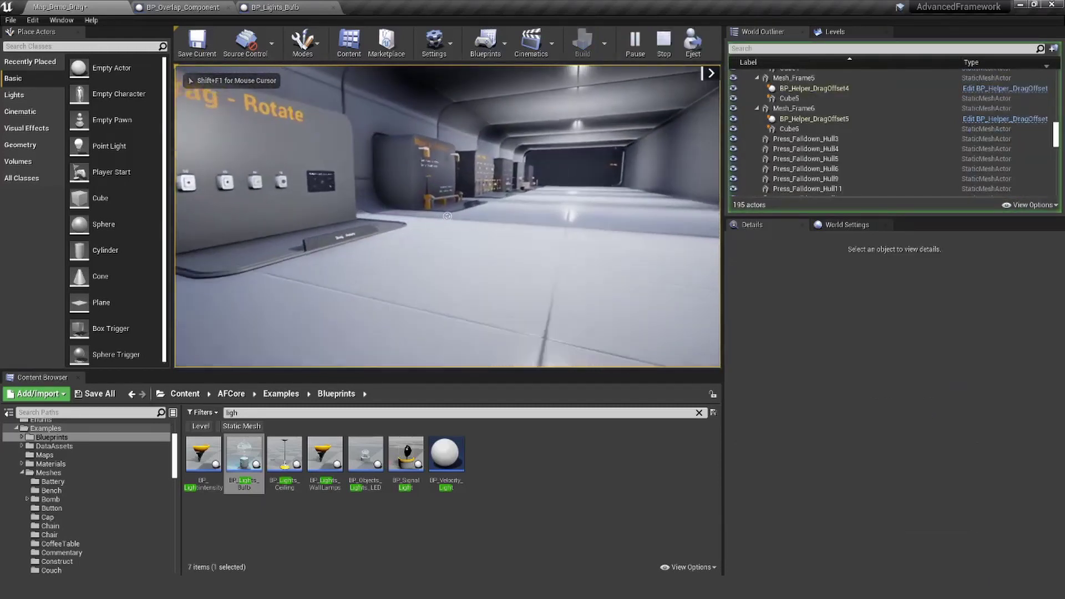
key(w)
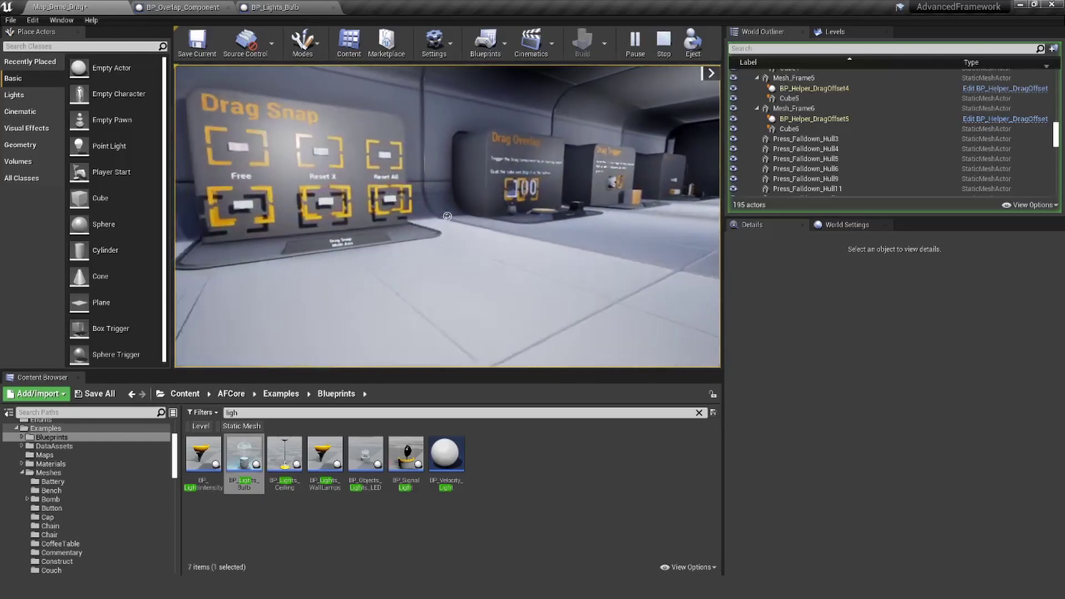
key(w)
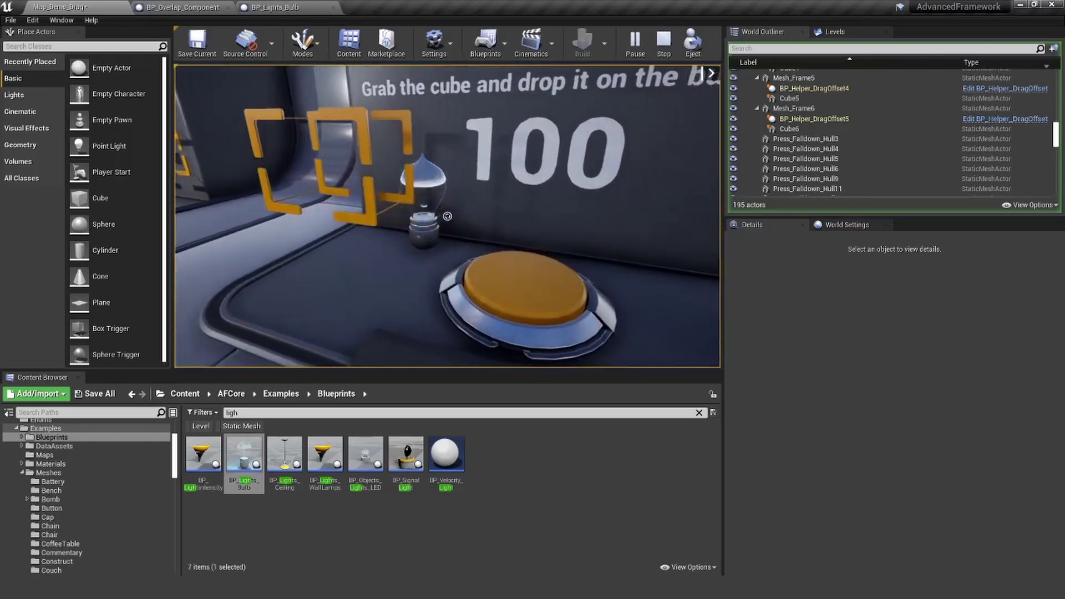
key(s)
key(w)
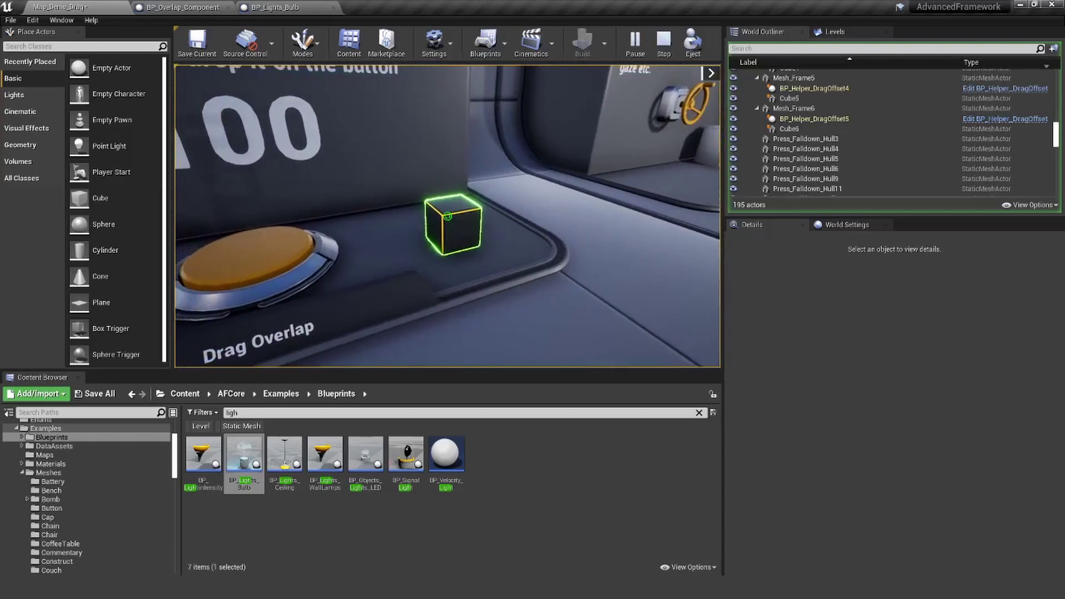
Grab the small cube, carry it through the overlap box to test the bulb, release it, and end the play session
click(447, 216)
key(s)
key(a)
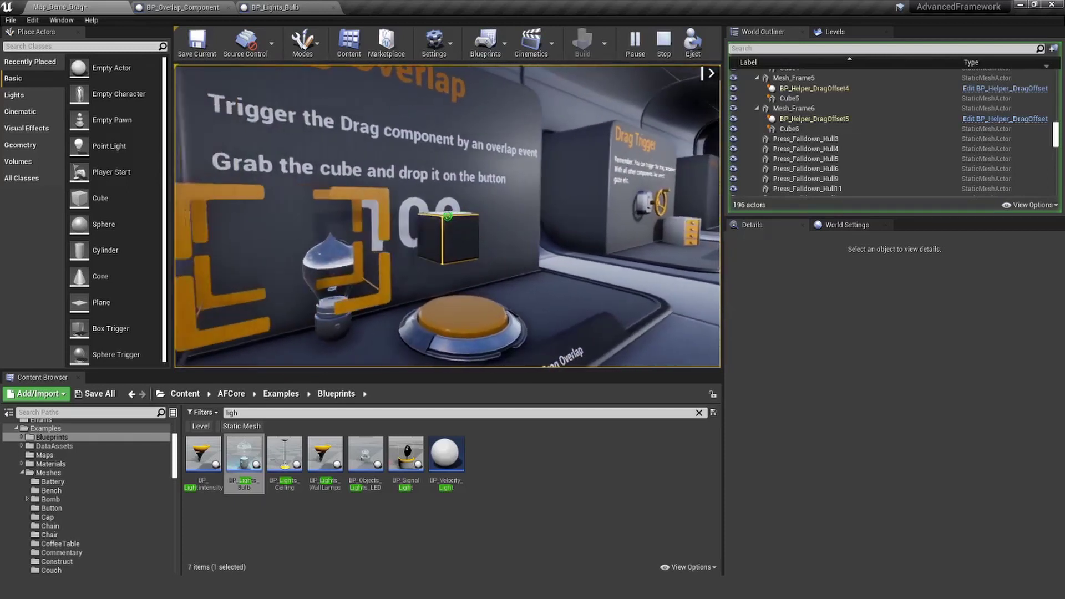
key(d)
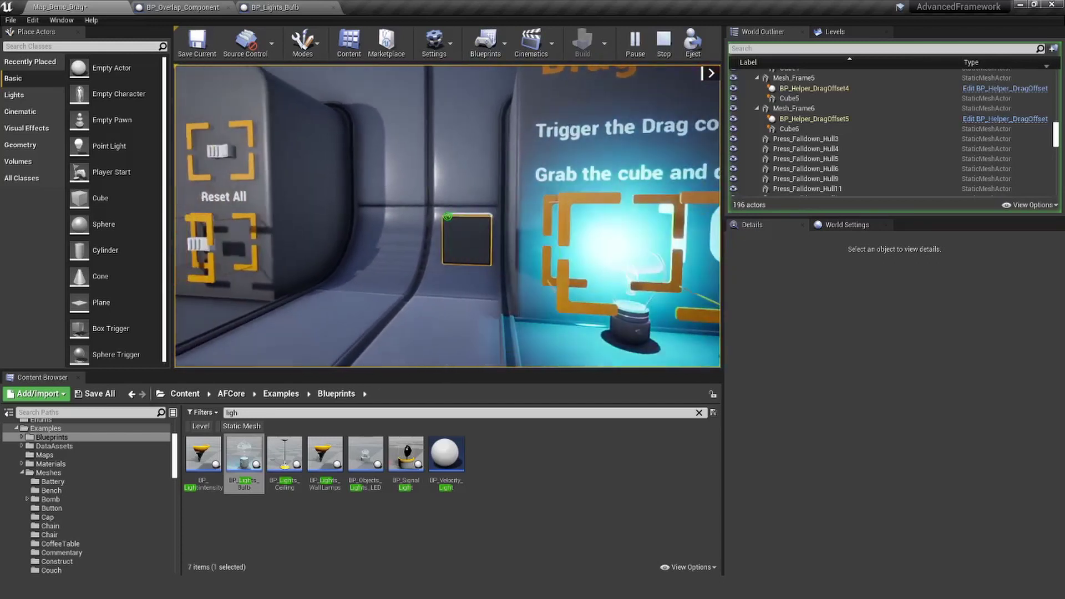
drag(448, 216, 448, 216)
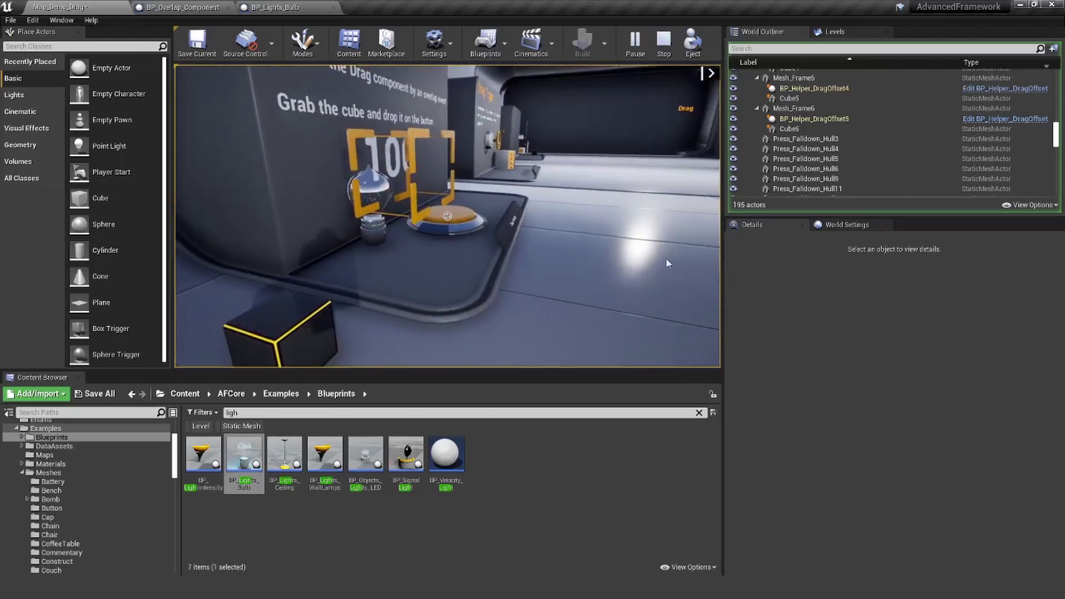
key(Escape)
Enable Trigger Toggle in Comp_Overlap_Comp of the placed BP_Overlap_Component
mouse_move(411, 197)
right_down()
mouse_move(369, 188)
mouse_move(394, 222)
mouse_move(411, 196)
right_up()
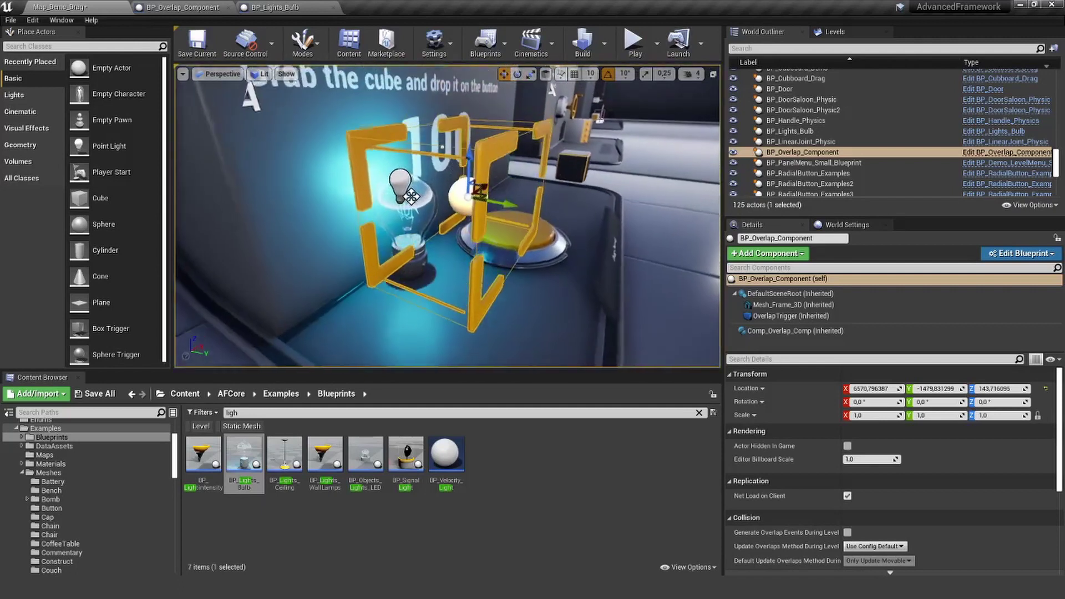
click(780, 331)
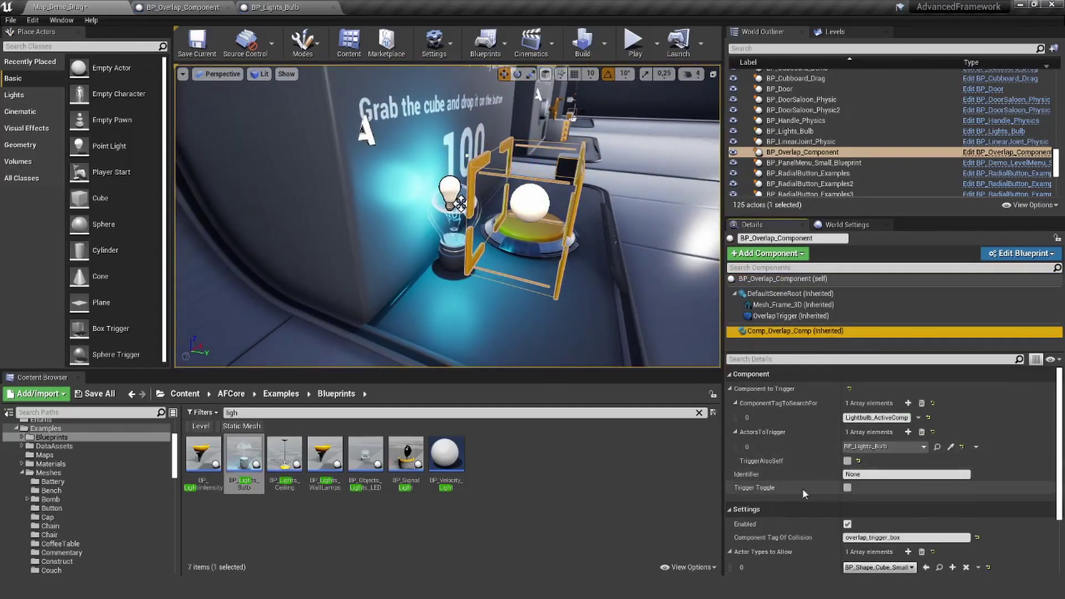
click(847, 488)
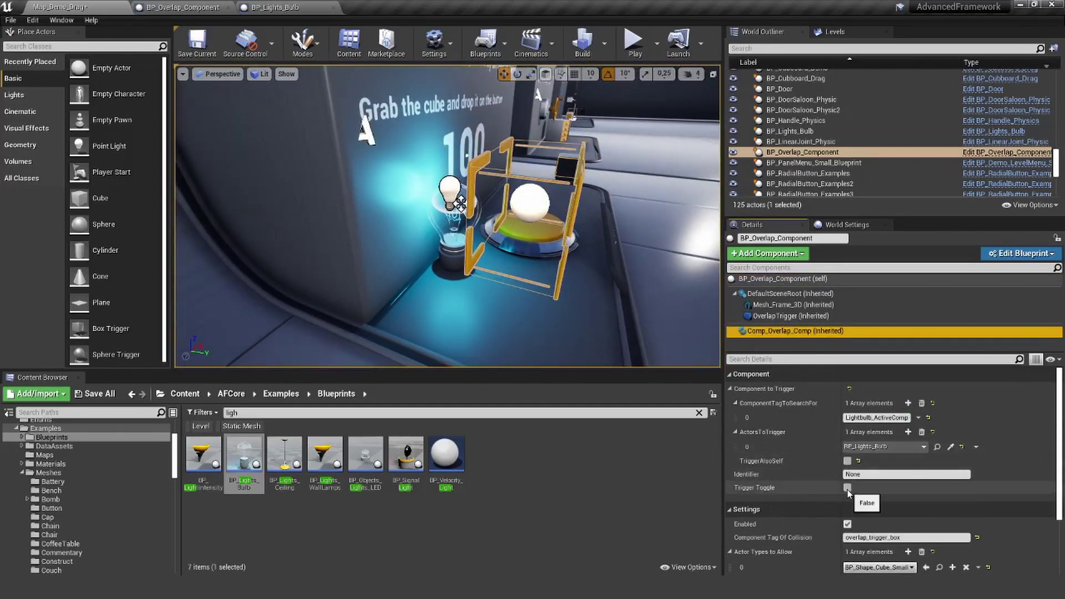
Play the level and walk past the Drag Snap station to the small cube at the Drag Overlap station
click(644, 50)
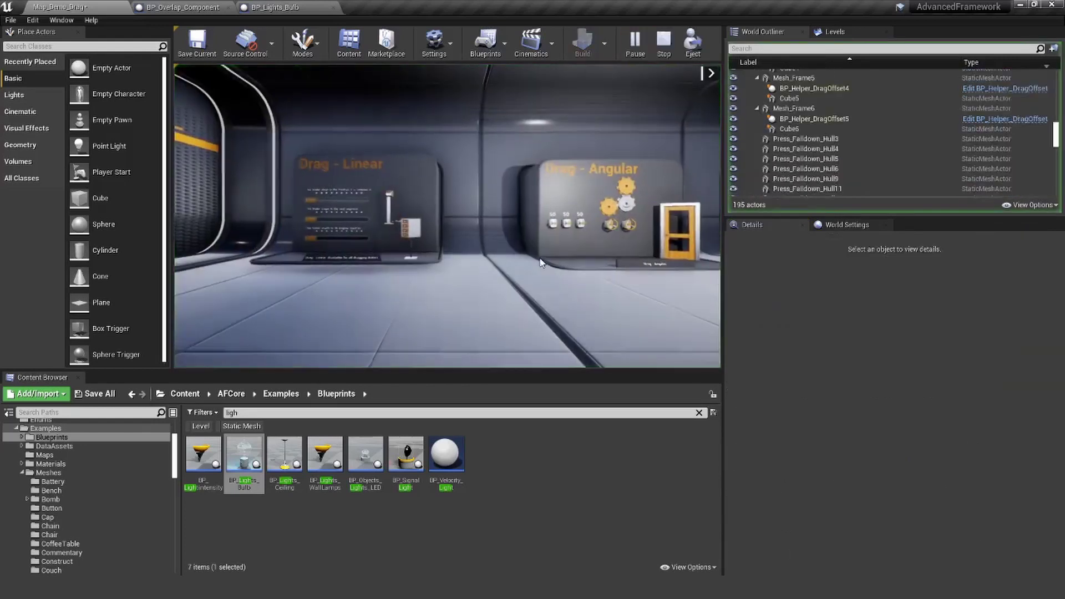
click(541, 262)
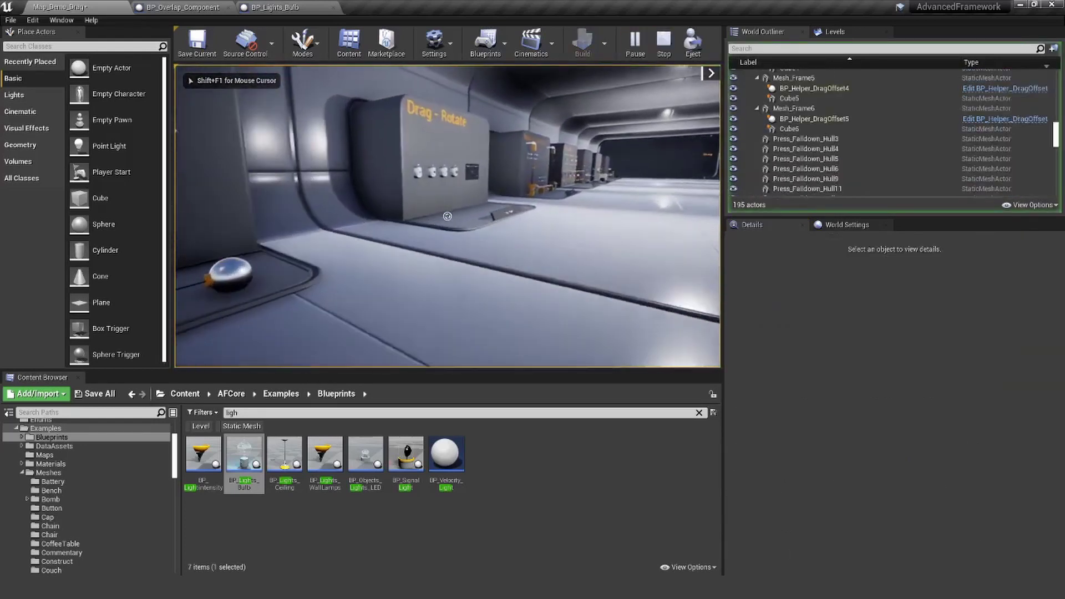
key(w)
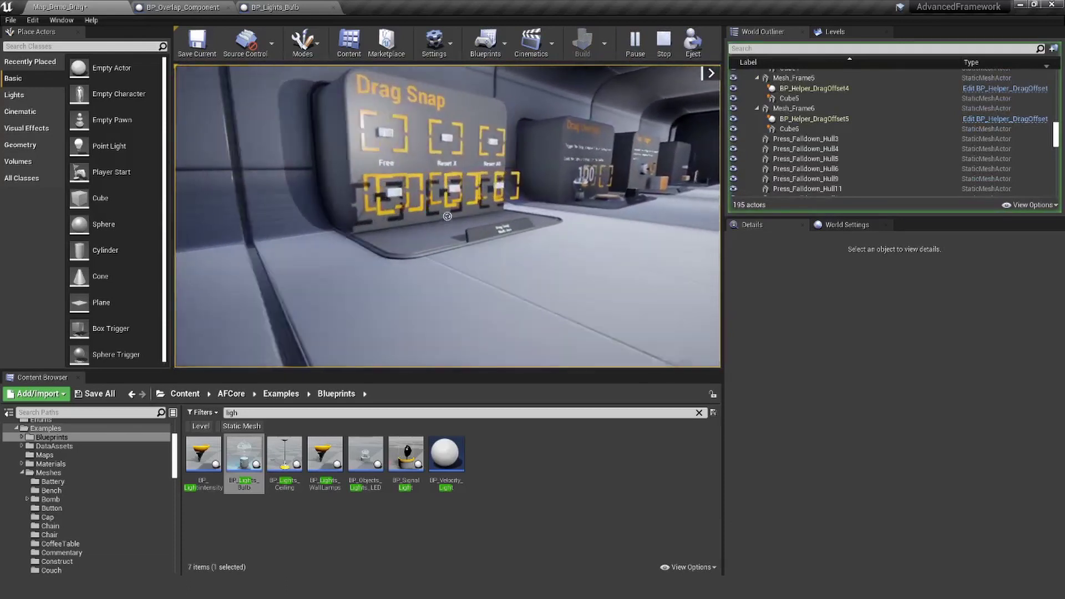
key(w)
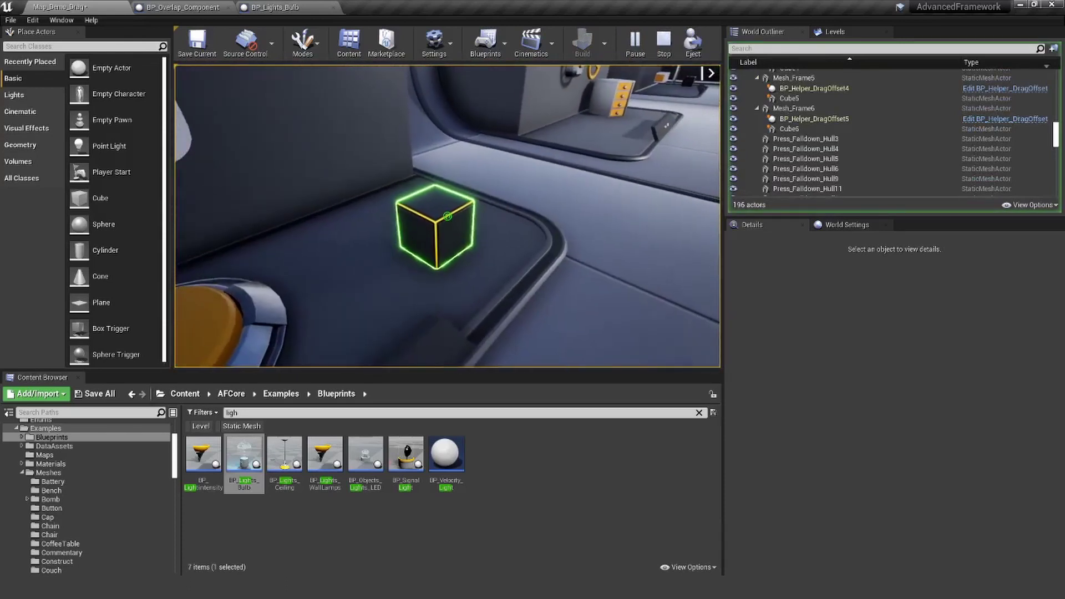
Grab the small cube and carry it into and out of the overlap box repeatedly to test the light bulb's toggle
click(448, 216)
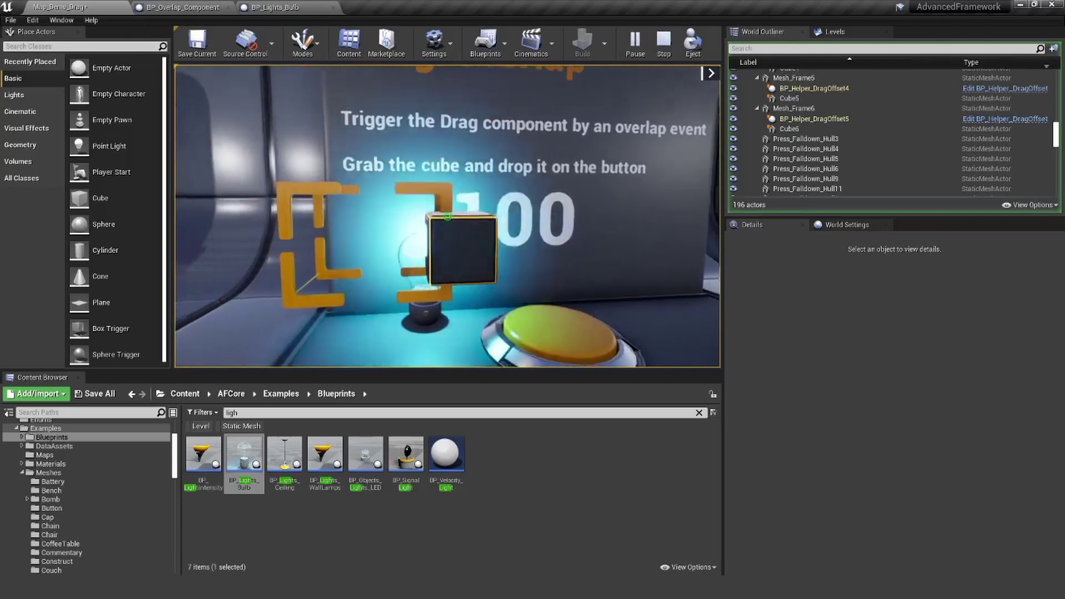
key(a)
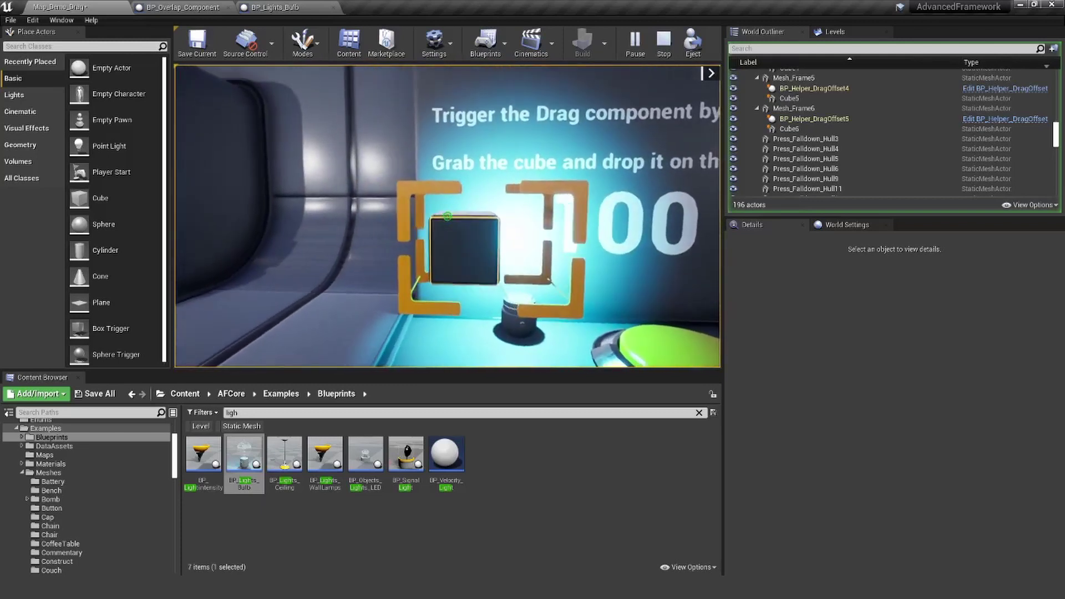
key(s)
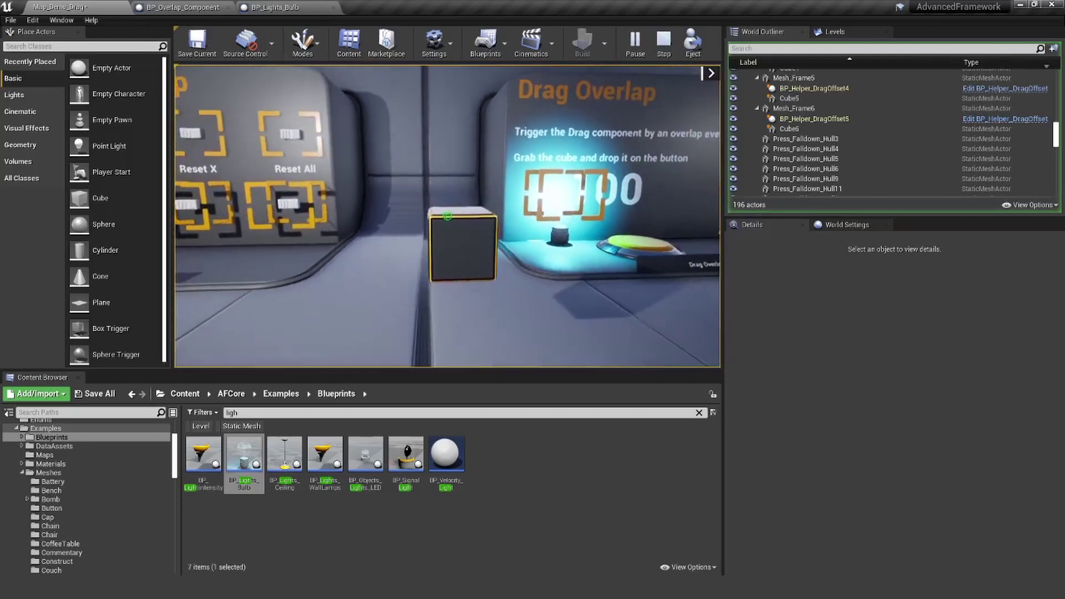
key(w)
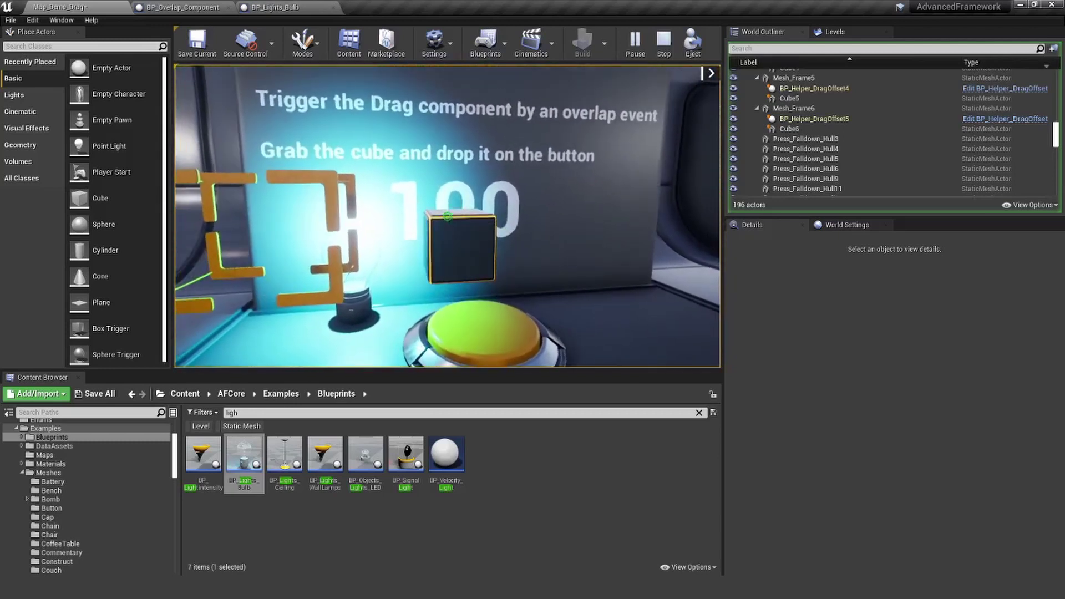
key(w)
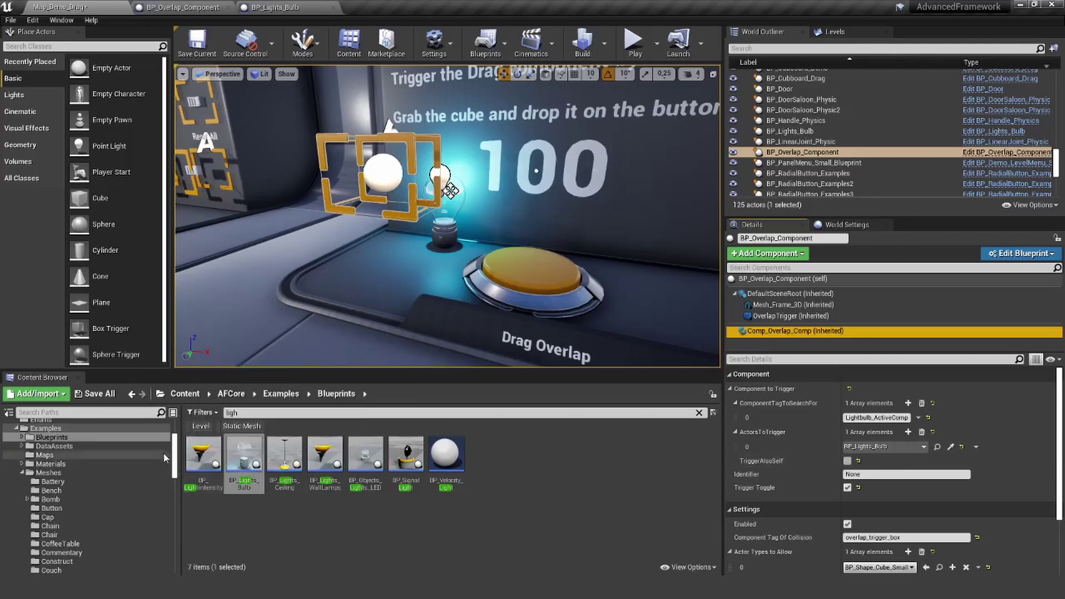
Open the Map_ArchViz_Gallery level from the AFEArchViz content folder
drag(174, 447, 178, 527)
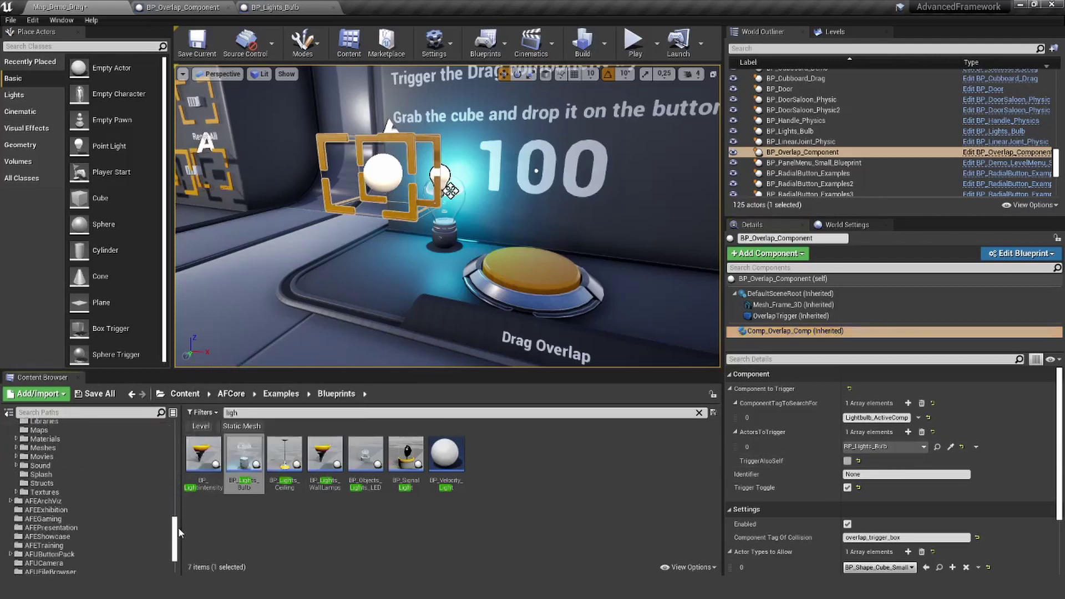
click(58, 501)
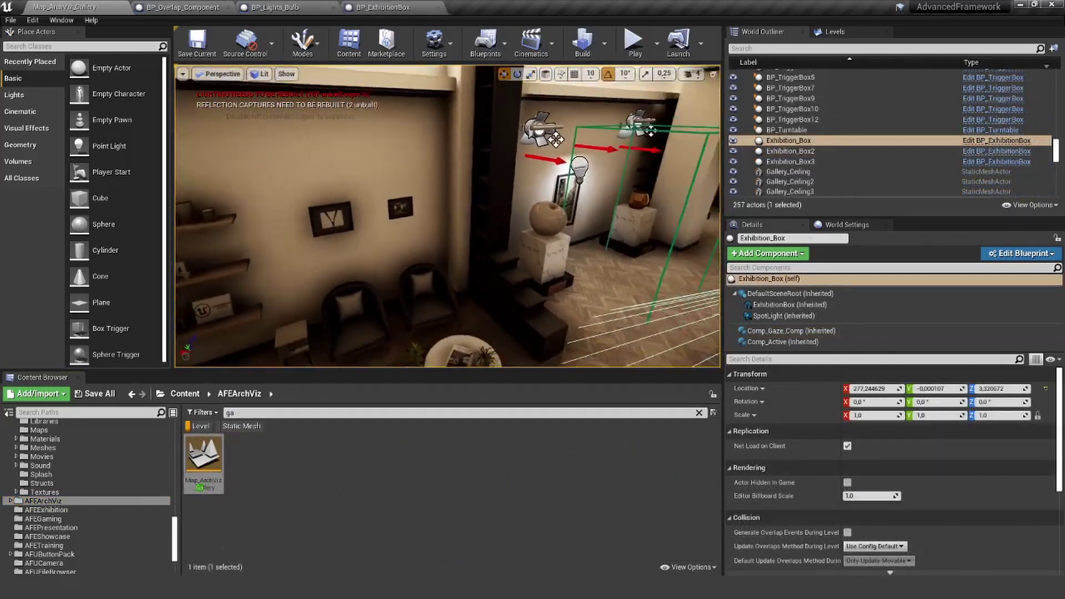
mouse_move(465, 216)
right_down()
mouse_move(582, 216)
mouse_move(465, 216)
right_up()
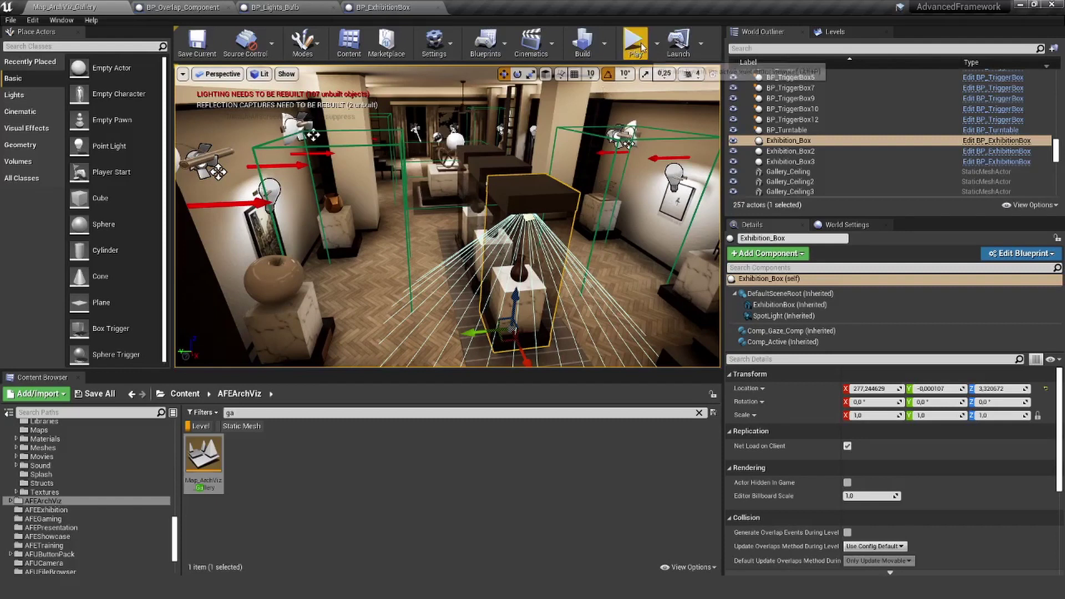
Play the gallery level in full screen and approach the street photograph to test its overlap-triggered lamp and info panels, then back away
key(alt+p)
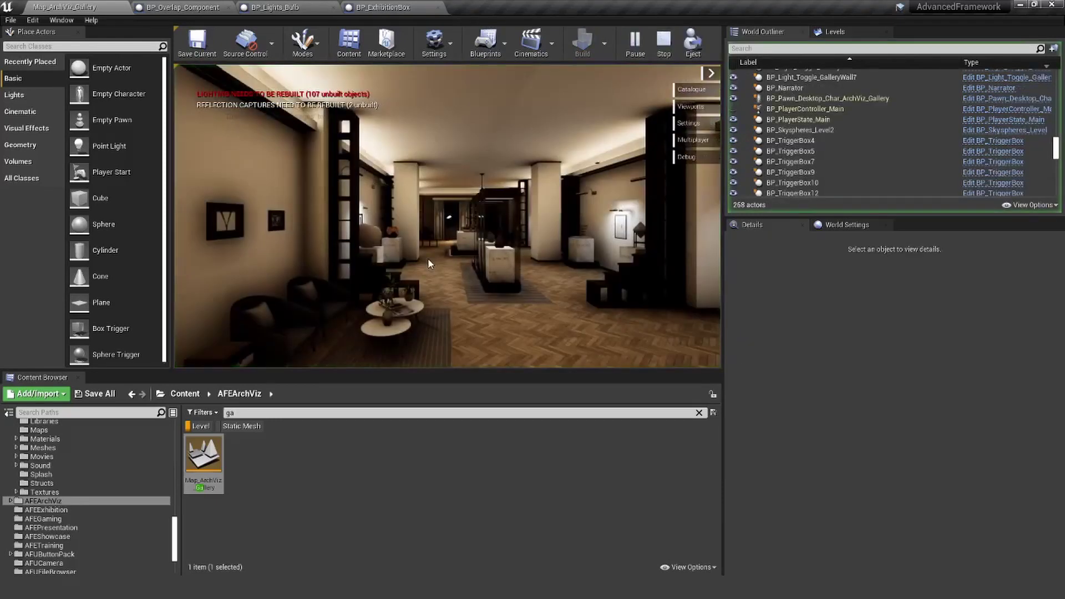
key(F11)
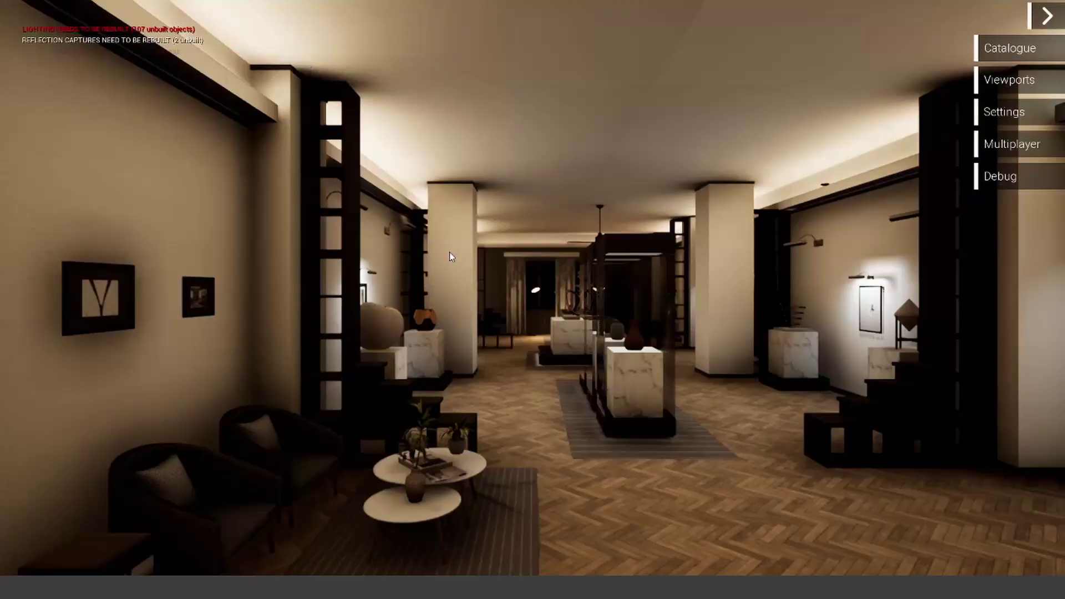
click(500, 300)
key(w)
key(w)
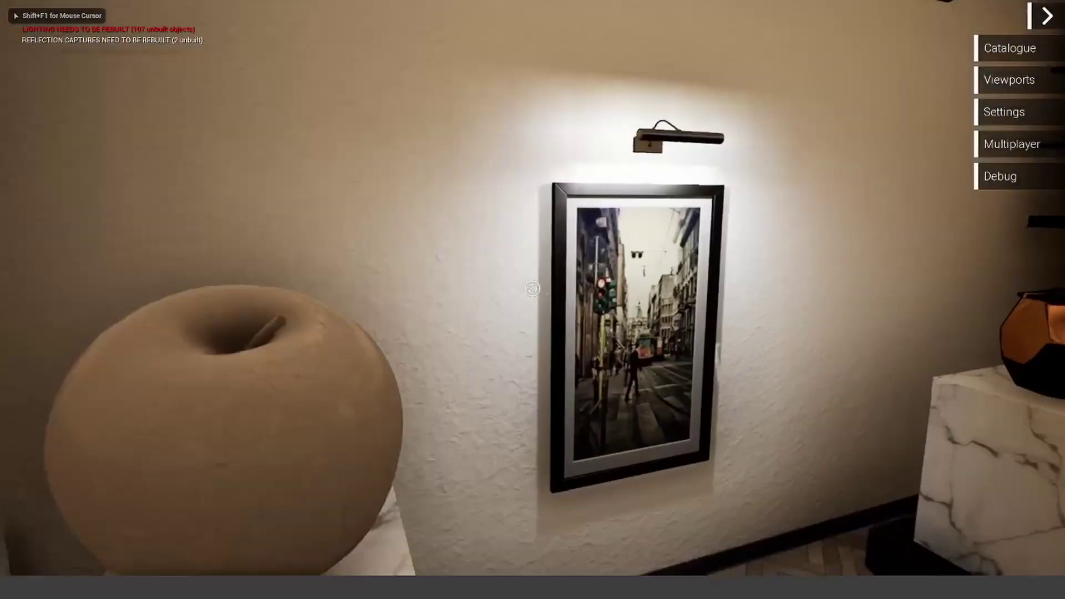
key(s)
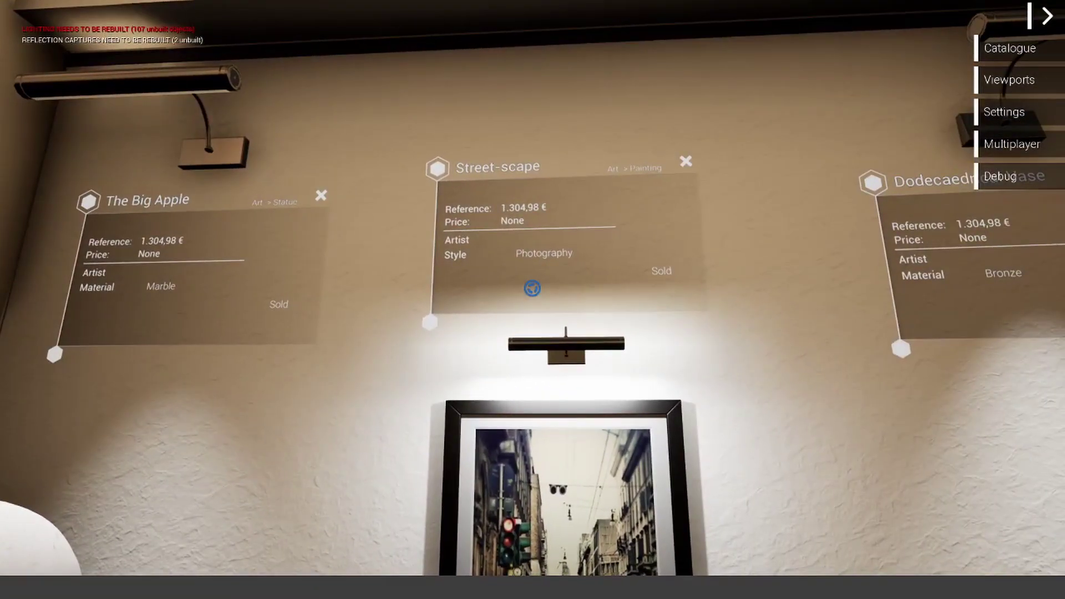
key(s)
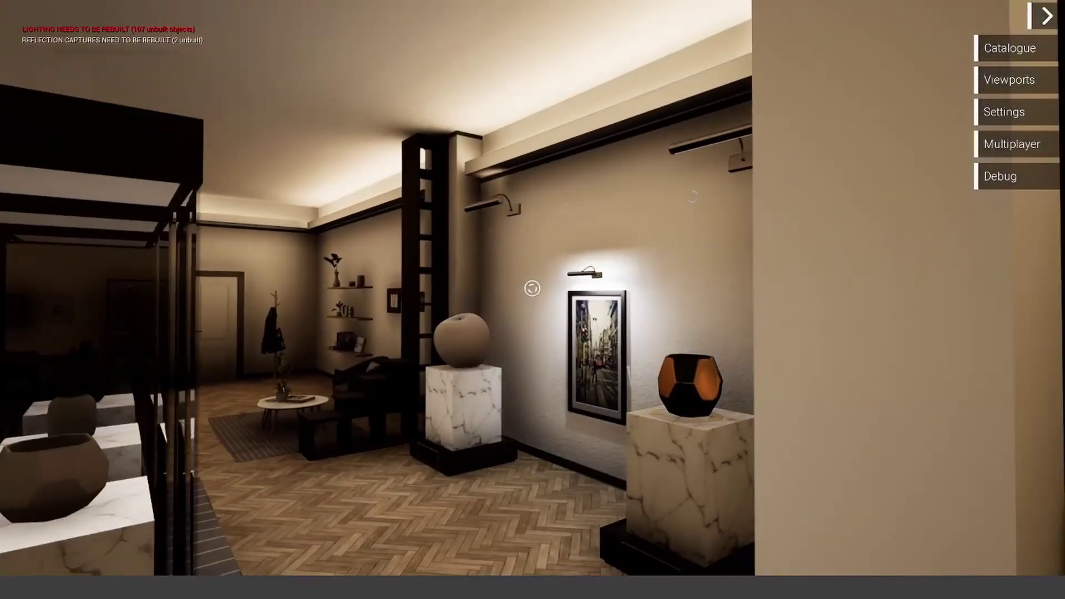
Walk through the gallery to the looped metal sculpture on the marble plinth and examine it up close
key(XF86AudioMute)
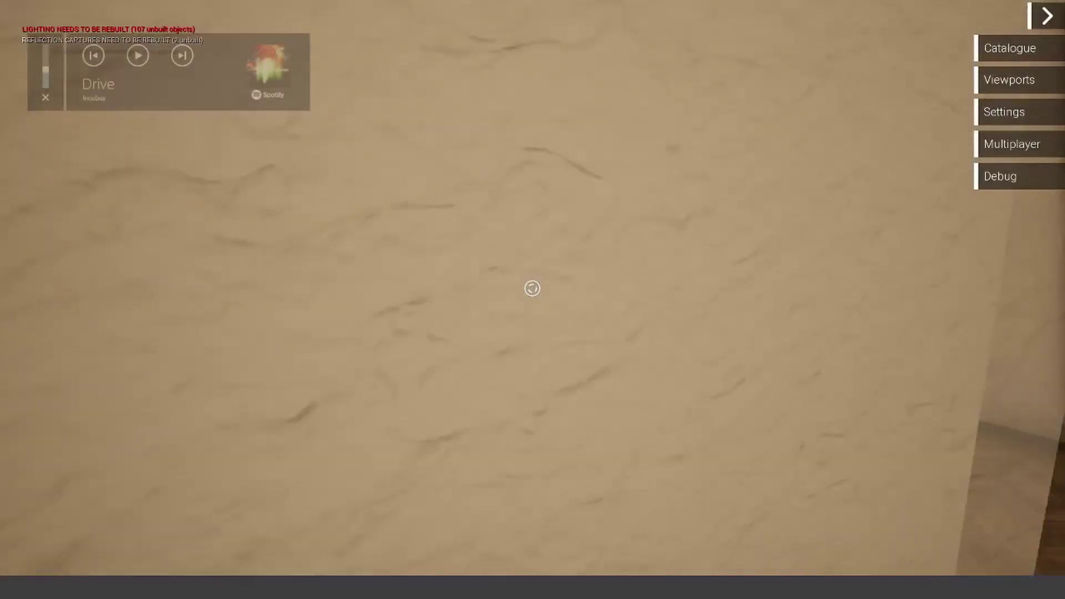
key(Right)
key(s)
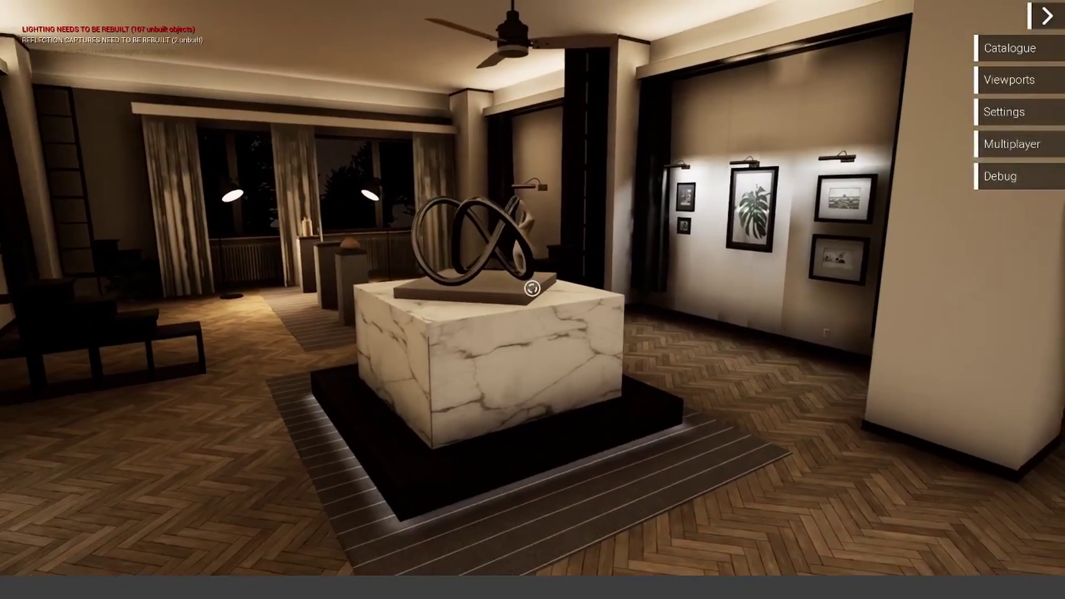
key(Left)
key(w)
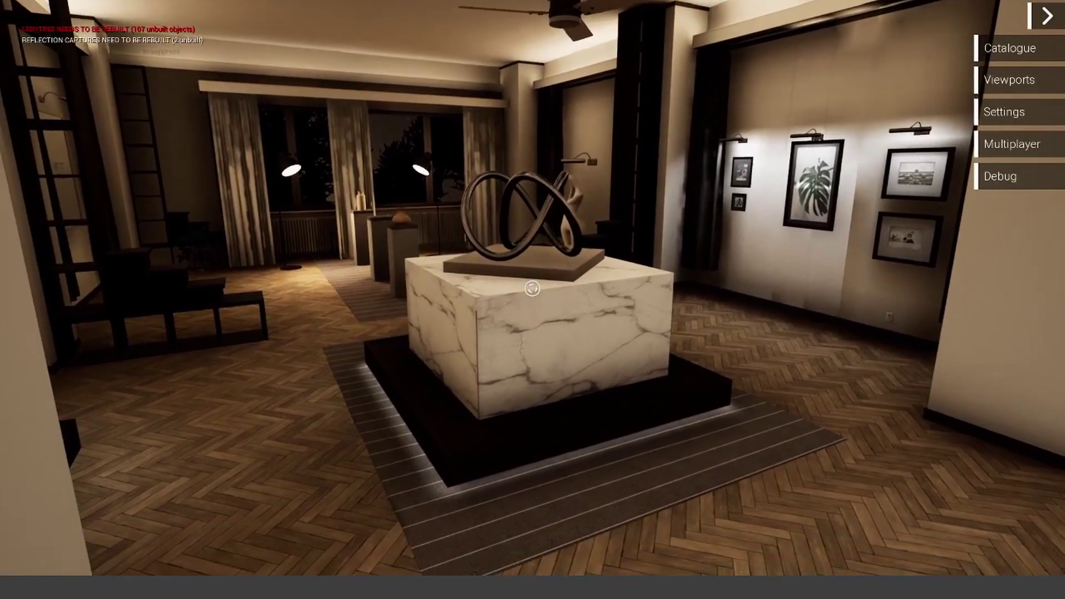
key(w)
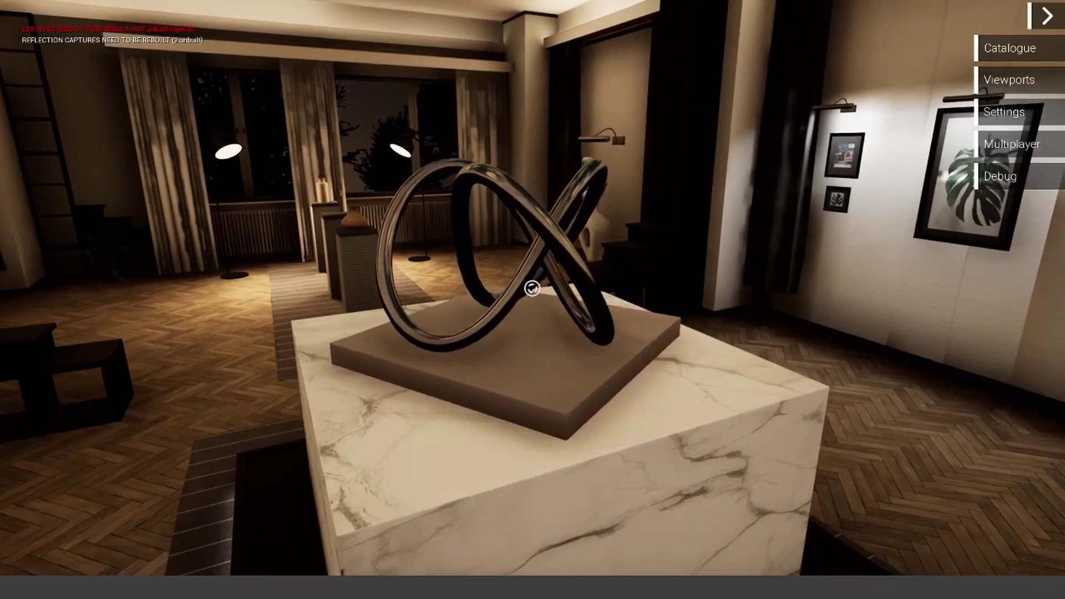
Walk up to the white abstract statue between the curtains and step back and forth to test its overlap-triggered lamp
key(a)
key(w)
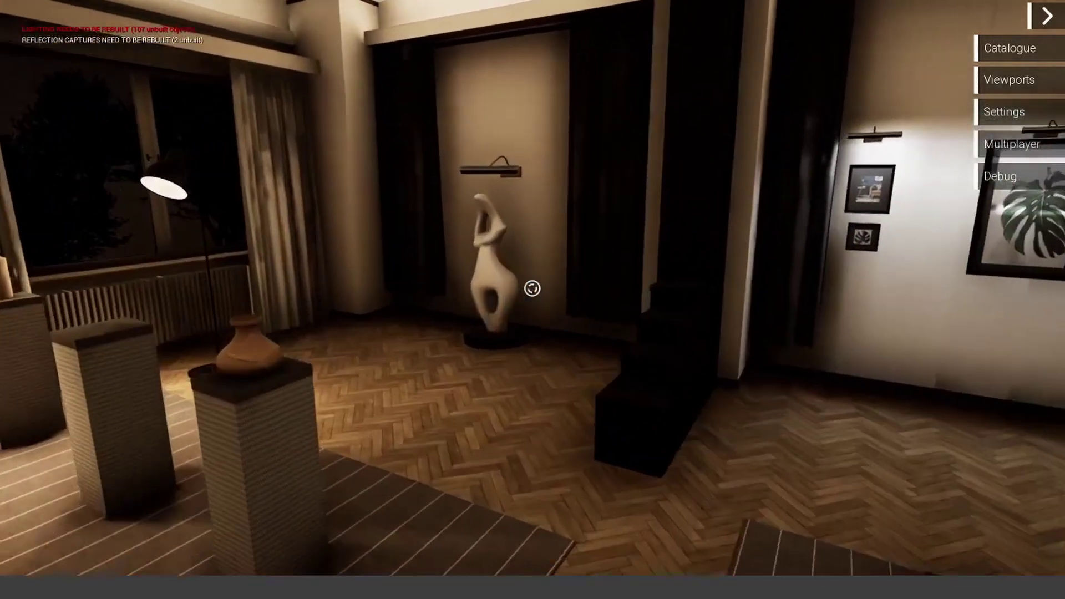
key(w)
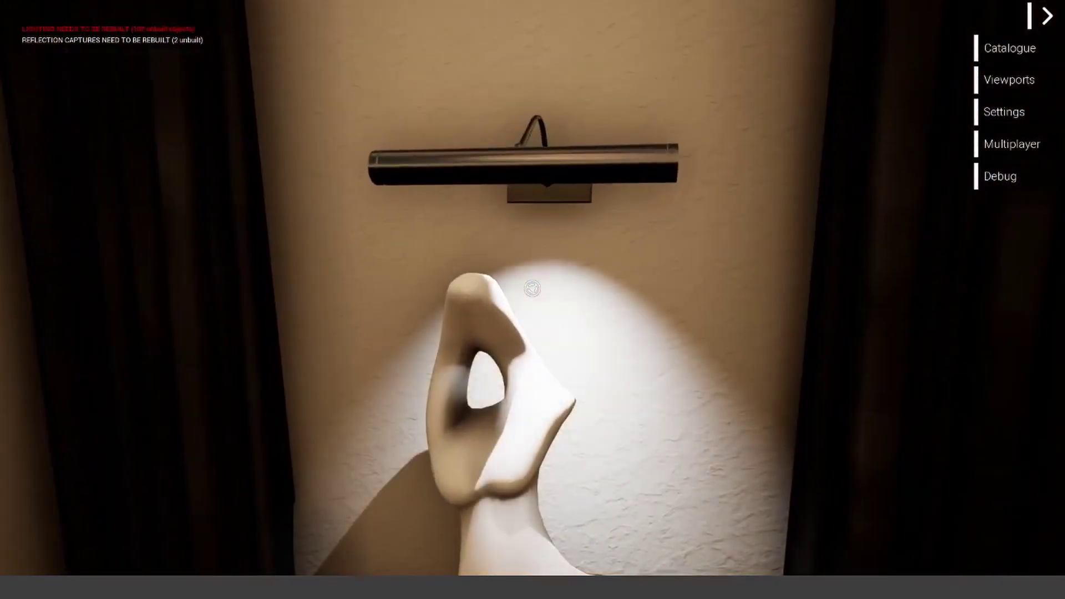
key(s)
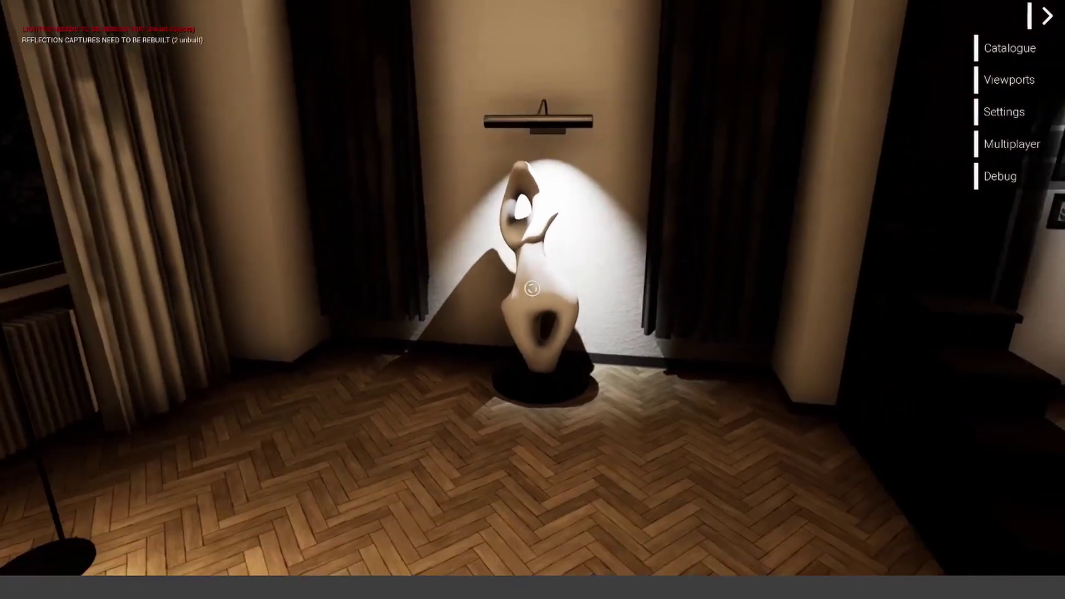
key(w)
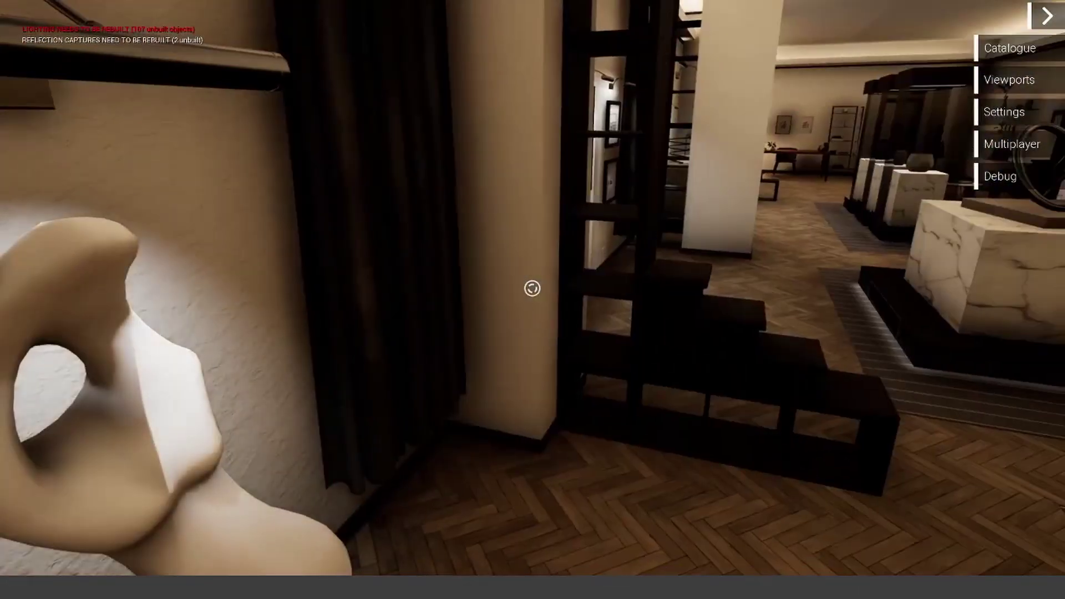
Approach the GET IT DONE painting, bring up its info panel, and return to the looped sculpture
key(w)
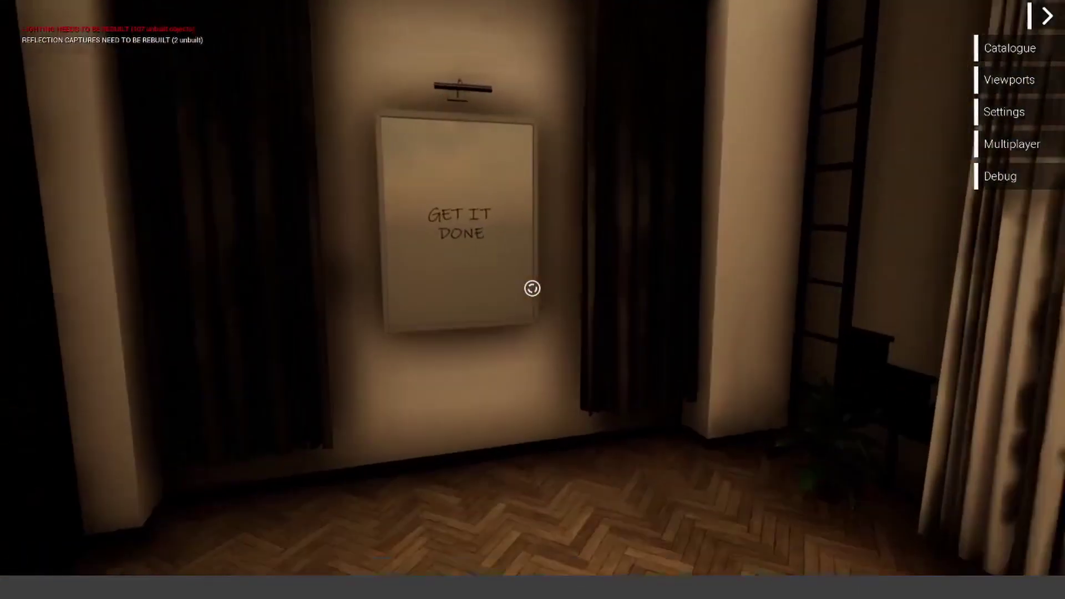
click(532, 288)
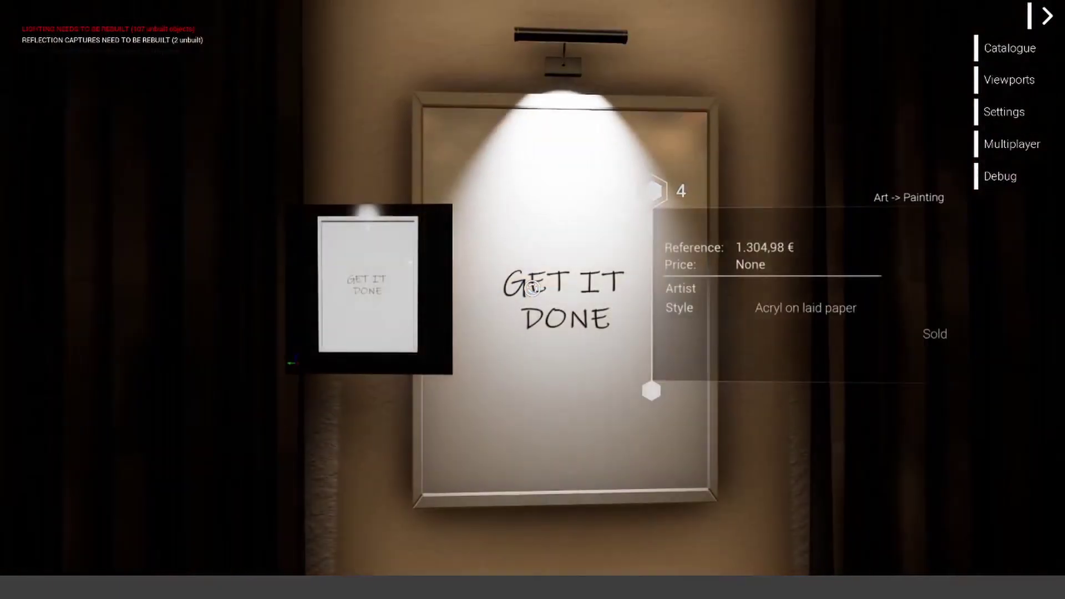
key(s)
key(w)
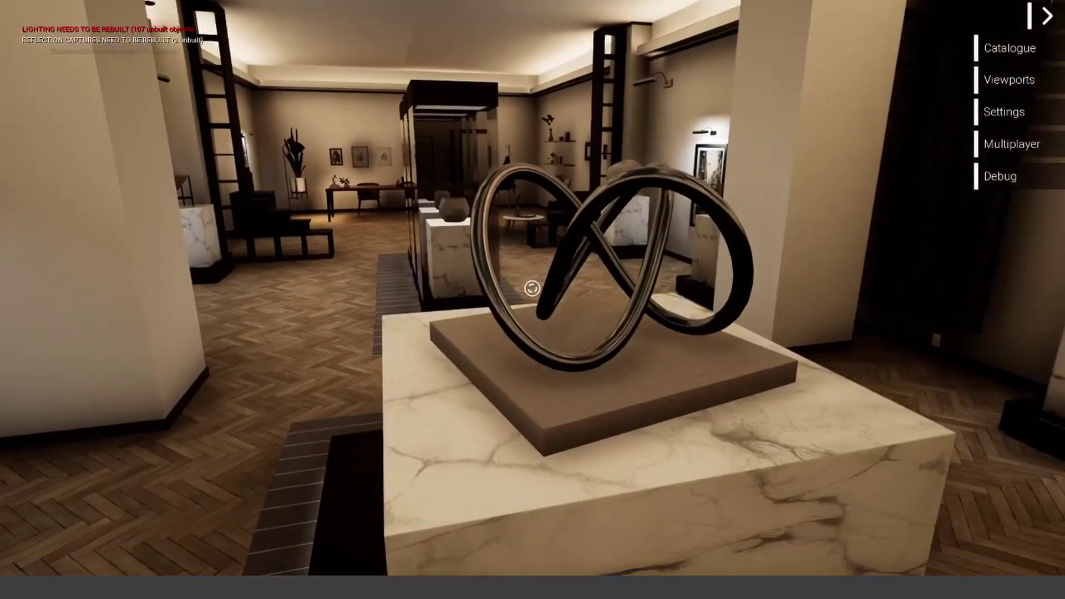
key(s)
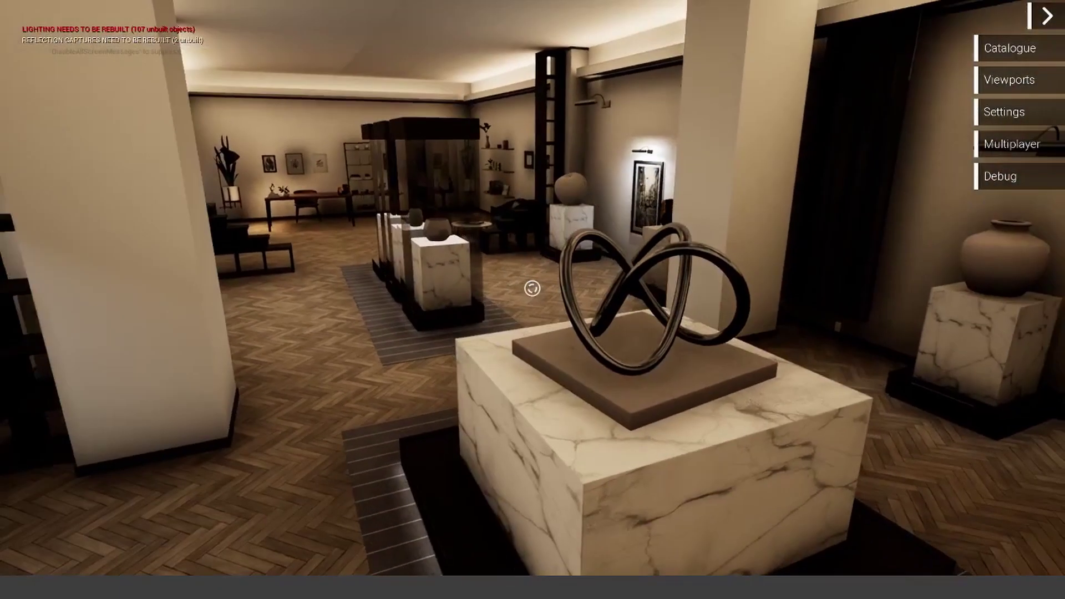